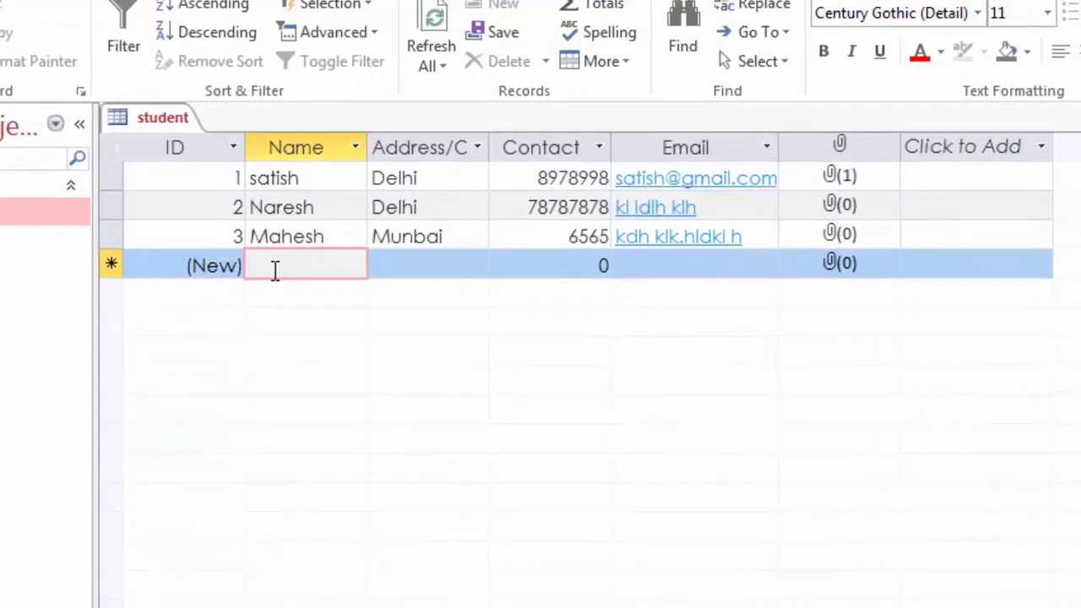
# Step: Enter the new student's name in the new row and set the city to Goa
pyautogui.write('parveen')
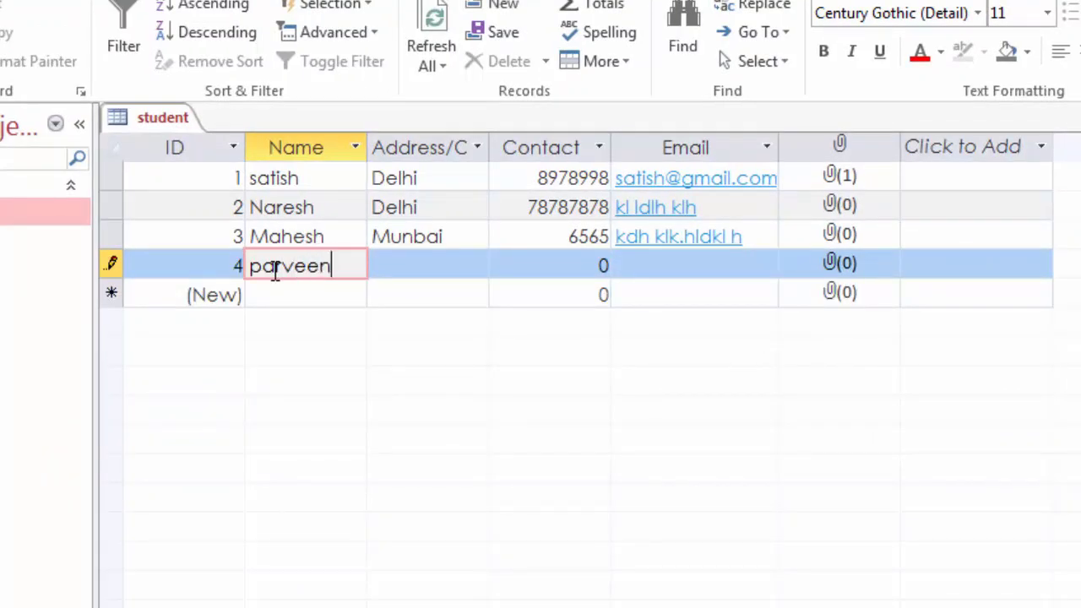
pyautogui.press('Tab')
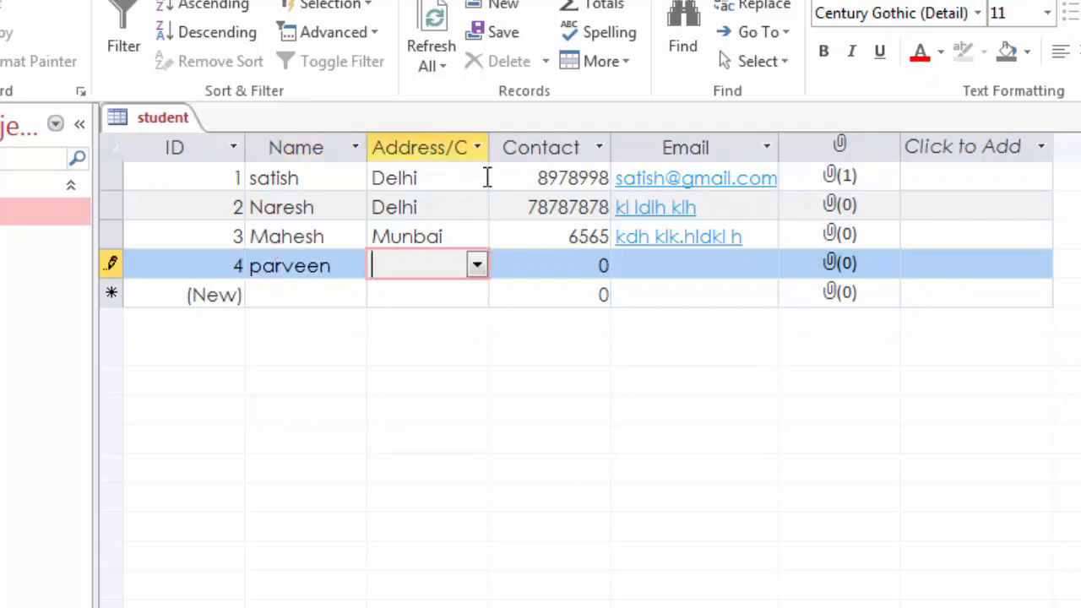
pyautogui.click(479, 267)
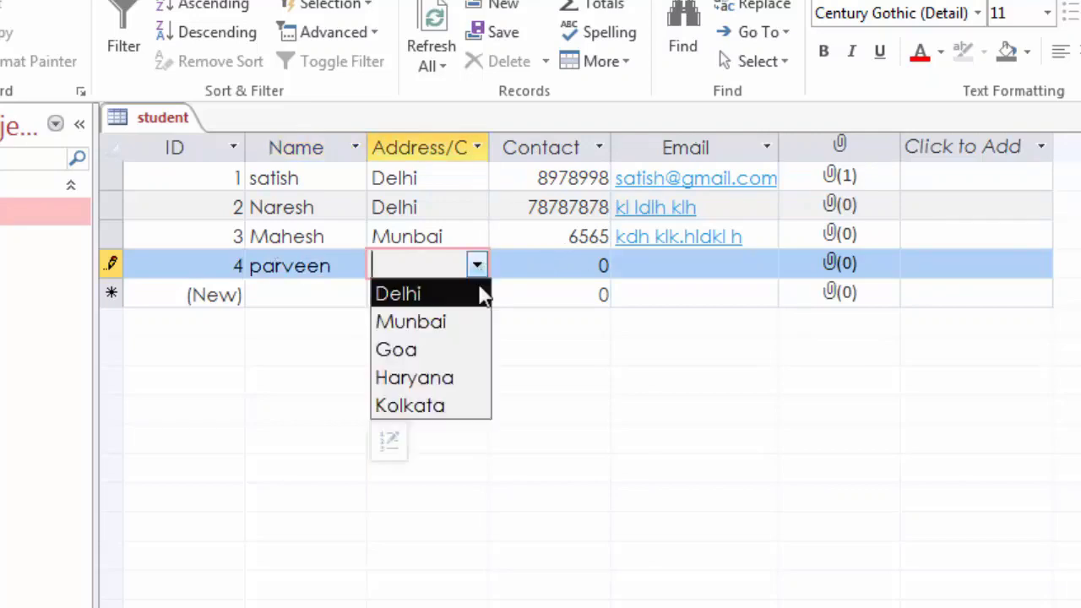
pyautogui.click(473, 351)
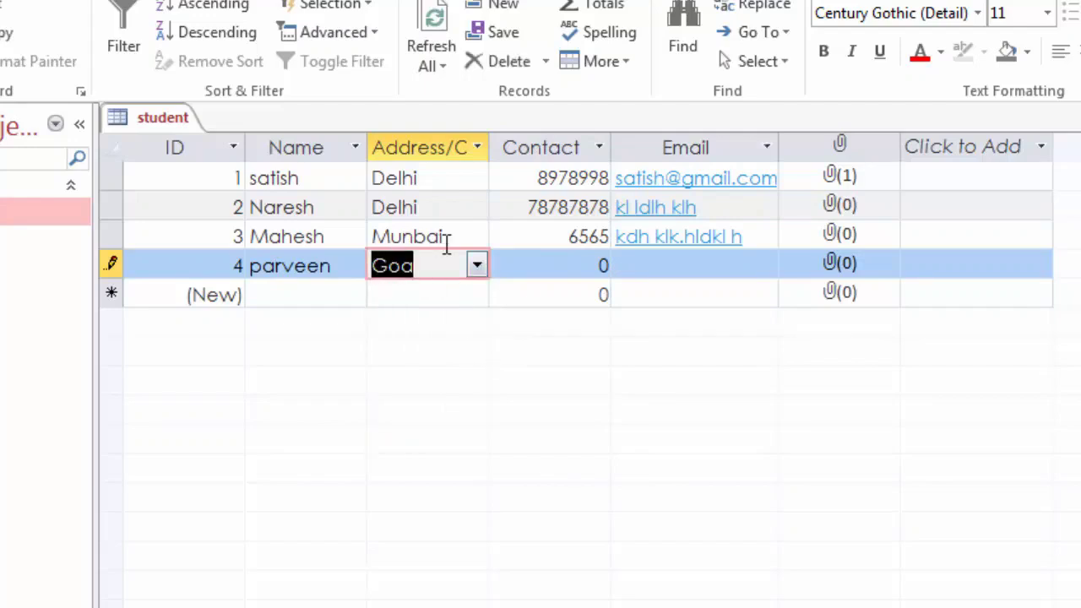
# Step: Fill in the contact number, trimming its extra digit, and the student's e-mail address
pyautogui.click(520, 264)
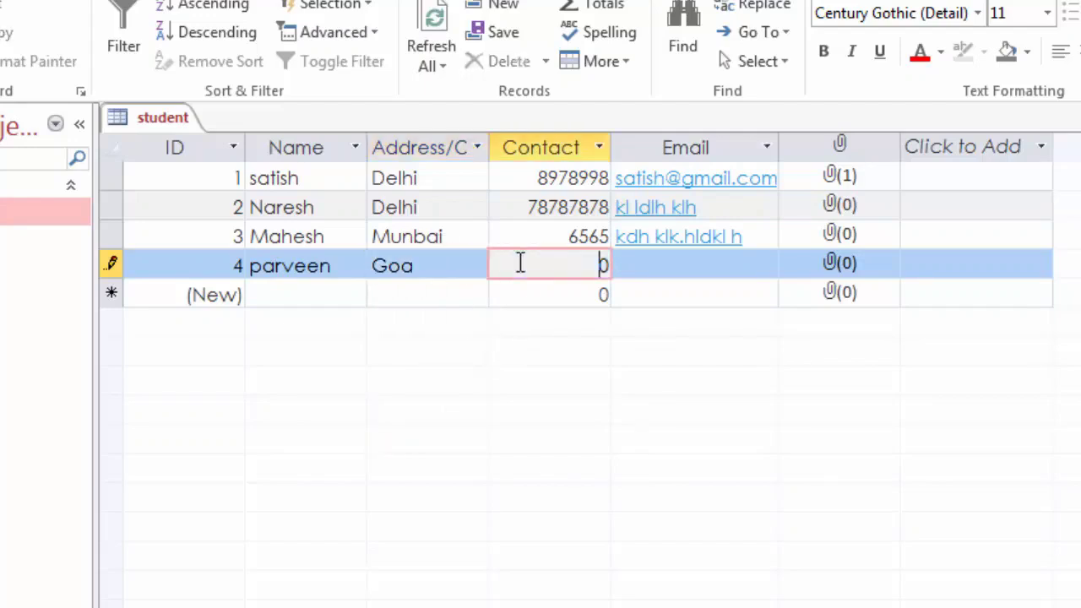
pyautogui.press('Tab')
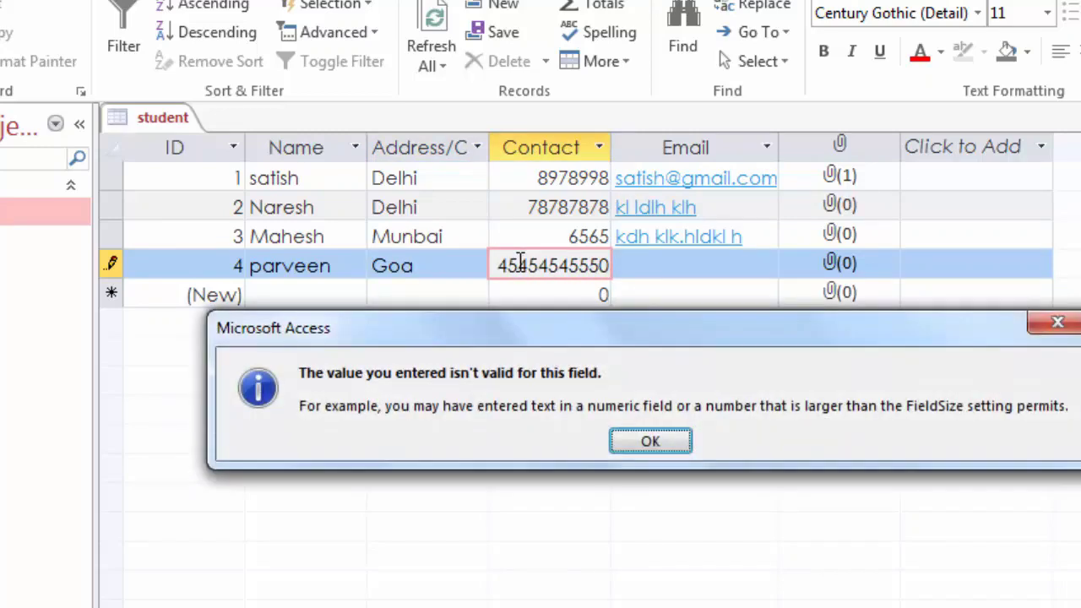
pyautogui.click(629, 440)
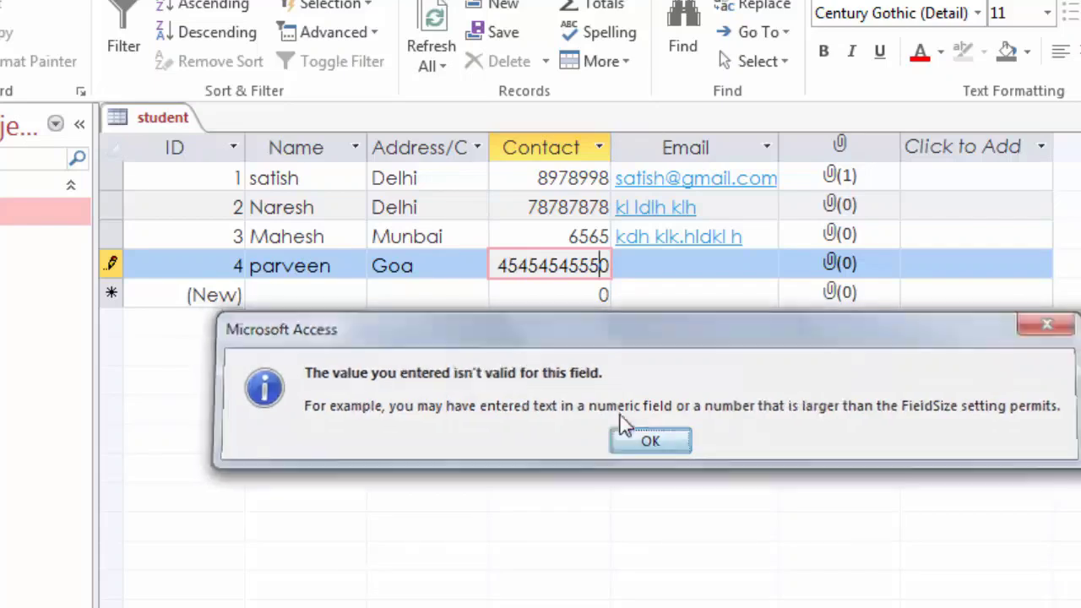
pyautogui.press('Delete')
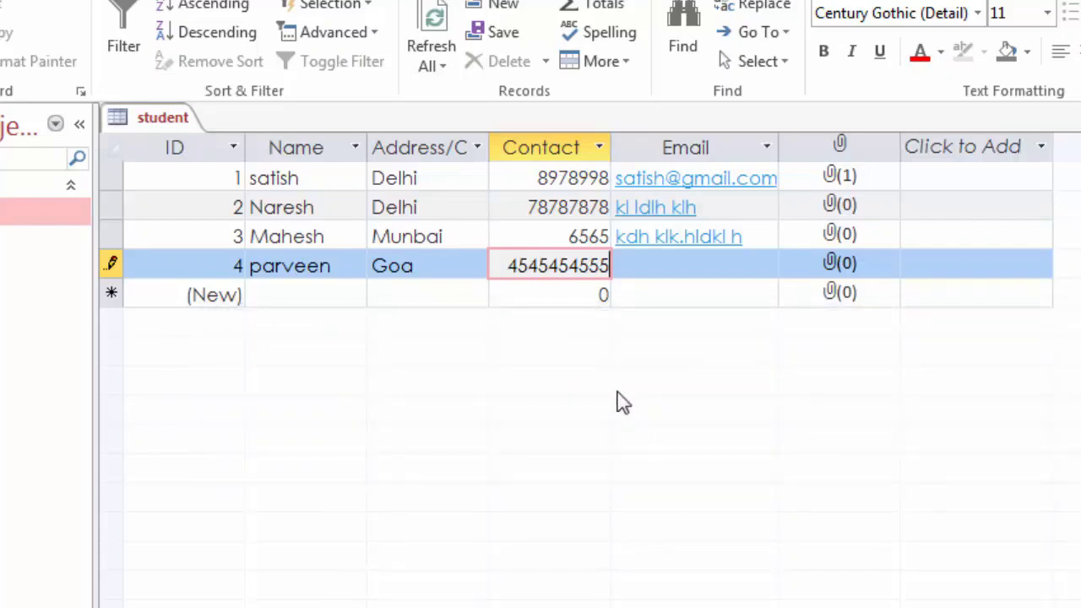
pyautogui.press('Tab')
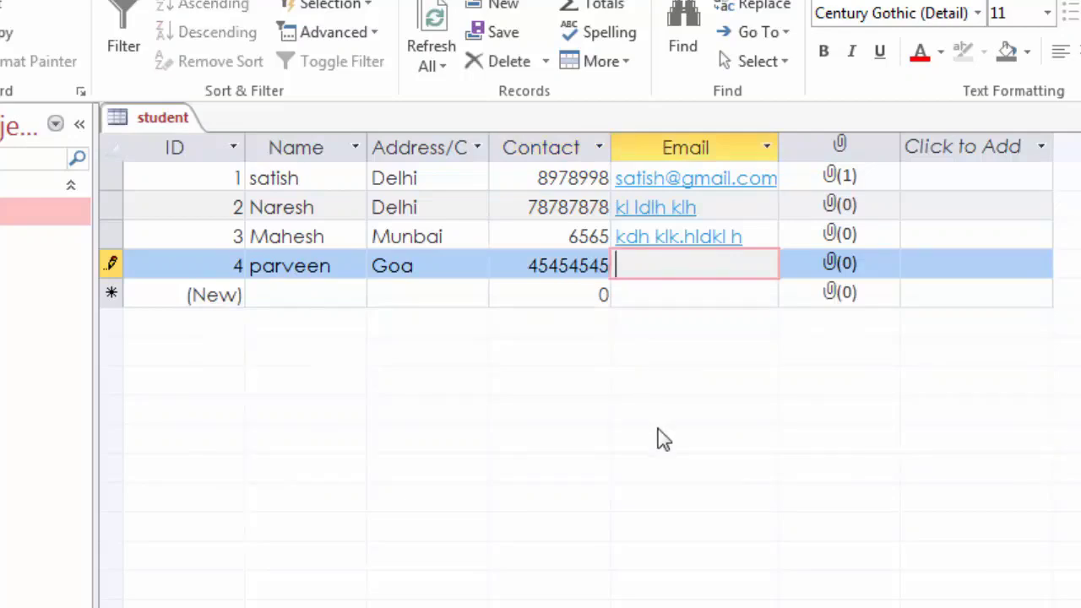
pyautogui.press('Tab')
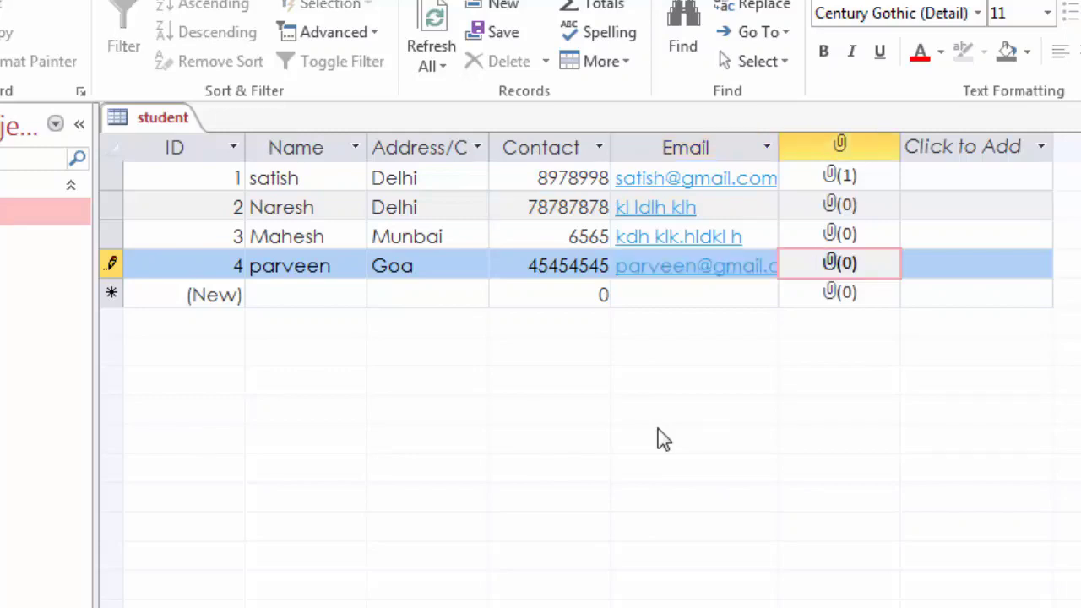
# Step: Attach 2019-removebg-preview.png from Downloads to the fourth record's attachment field
pyautogui.doubleClick(836, 265)
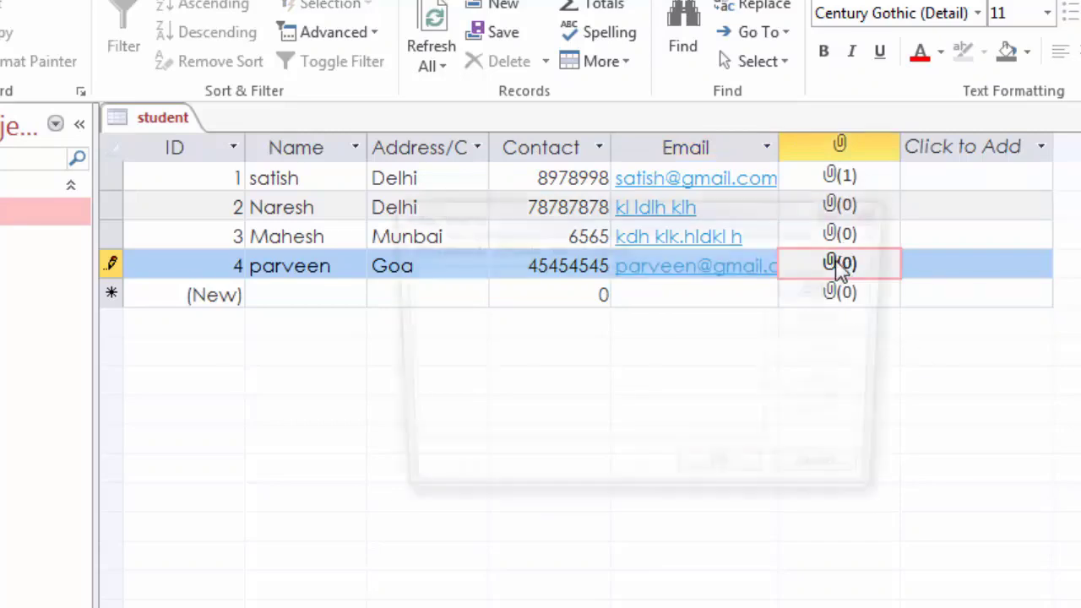
pyautogui.click(822, 291)
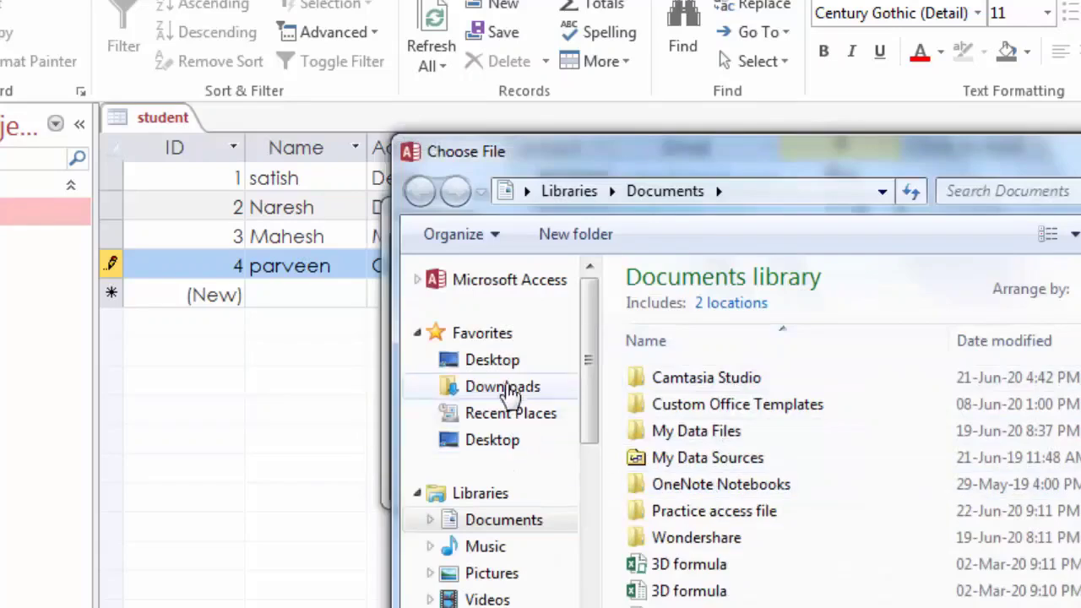
pyautogui.click(503, 387)
pyautogui.scroll(-3, 772, 486)
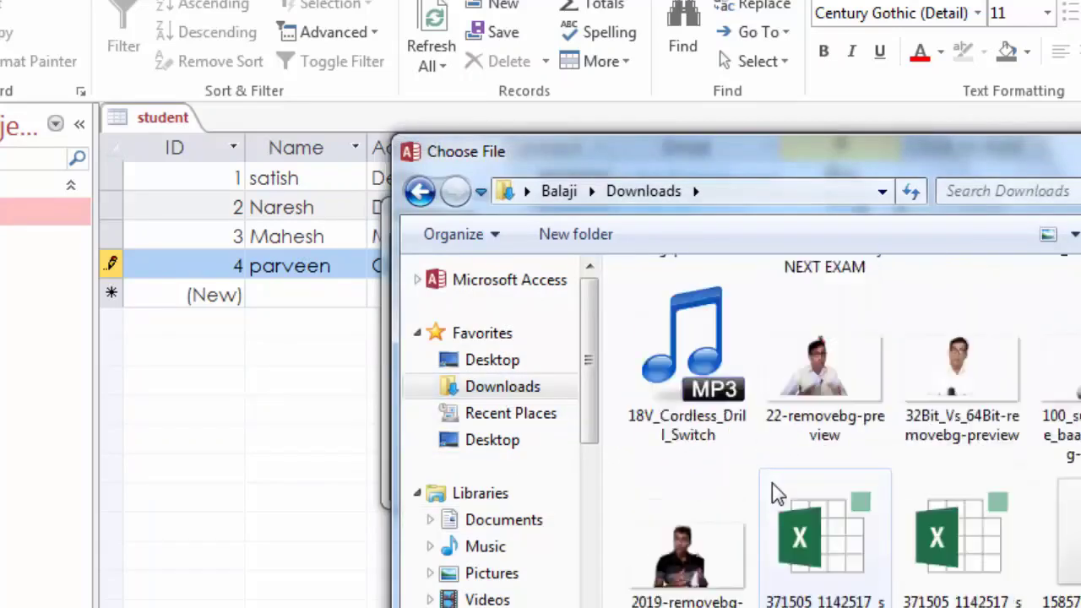
pyautogui.doubleClick(689, 549)
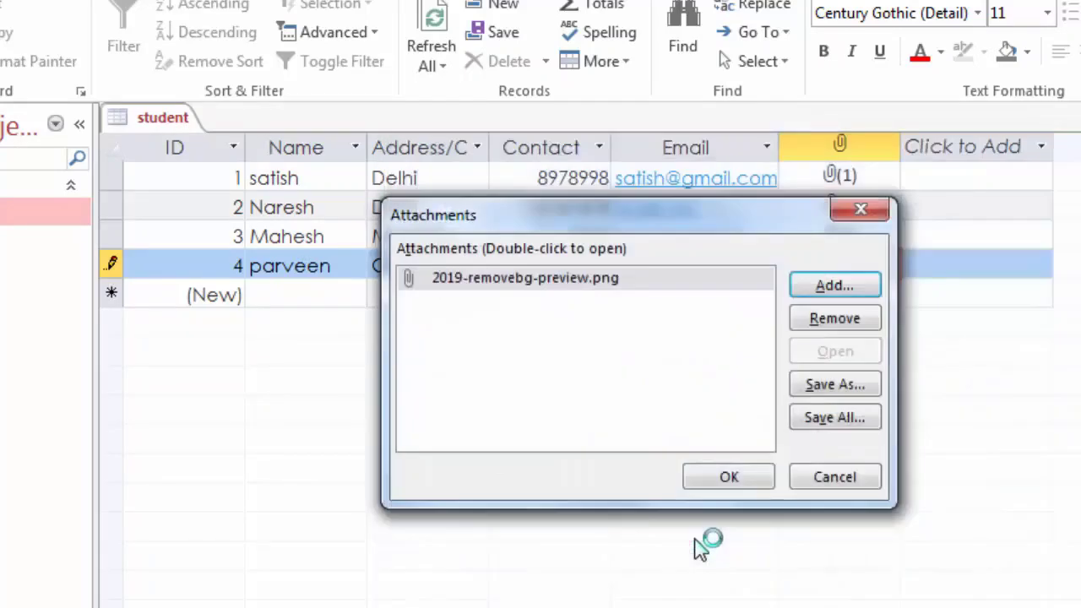
pyautogui.click(751, 477)
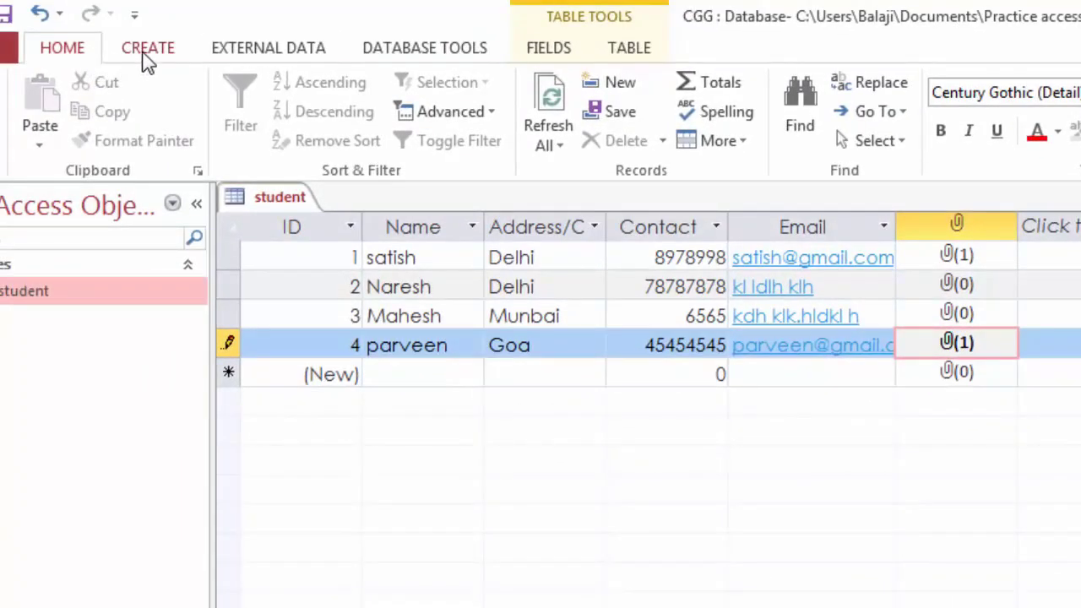
# Step: Browse the CREATE tab's Navigation and More Forms options, then start and cancel the Form Wizard
pyautogui.click(145, 52)
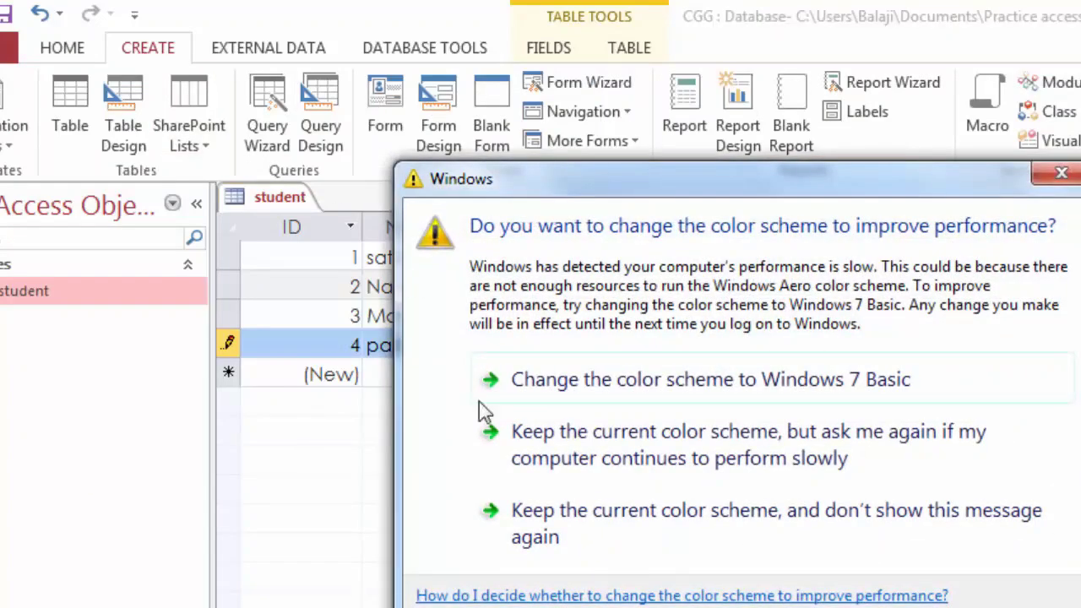
pyautogui.click(581, 516)
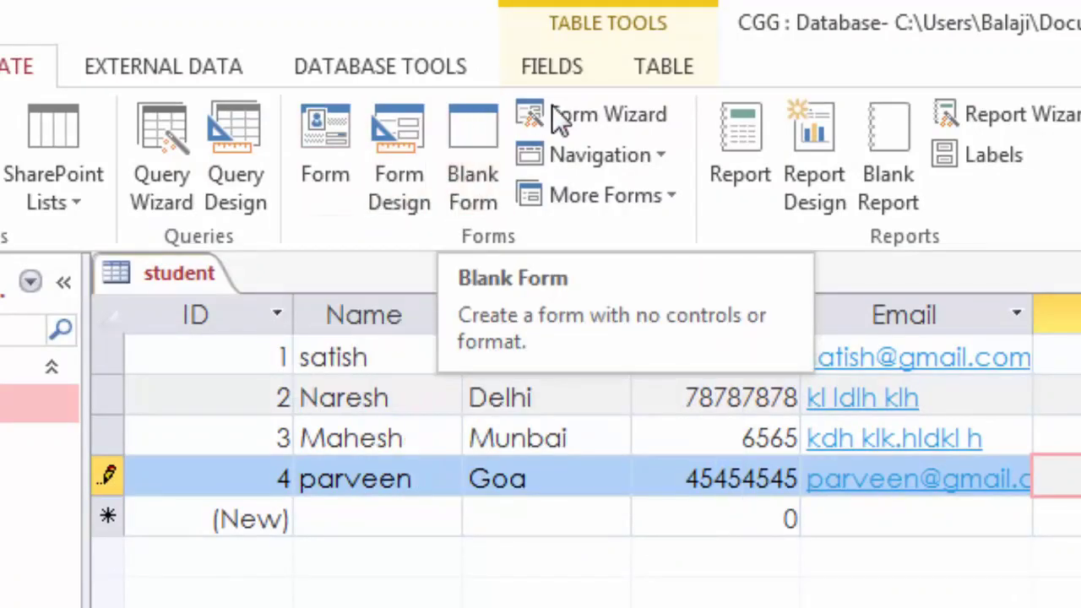
pyautogui.click(664, 163)
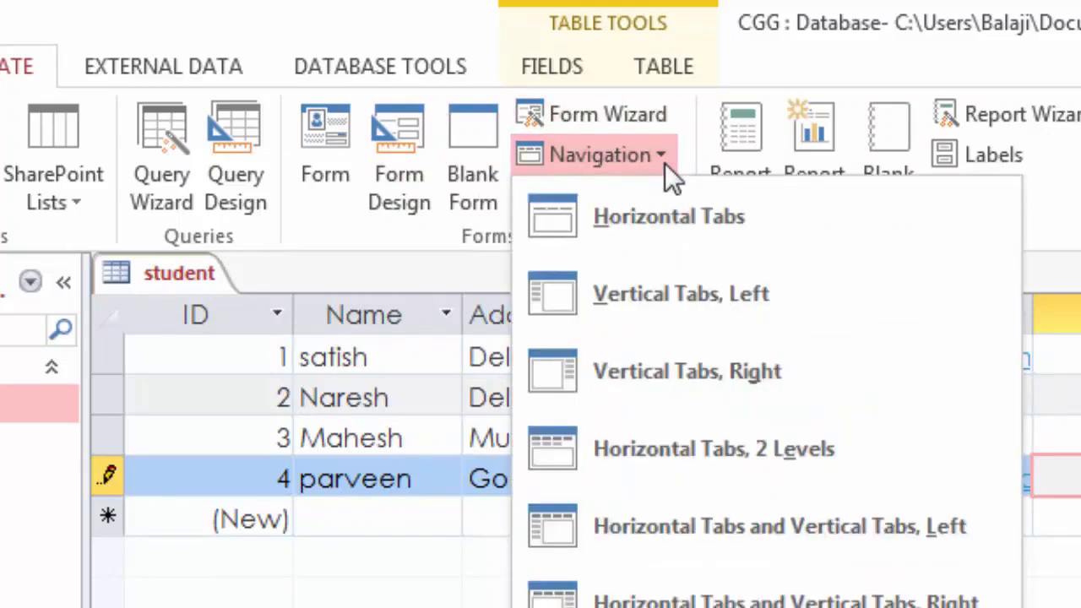
pyautogui.click(665, 163)
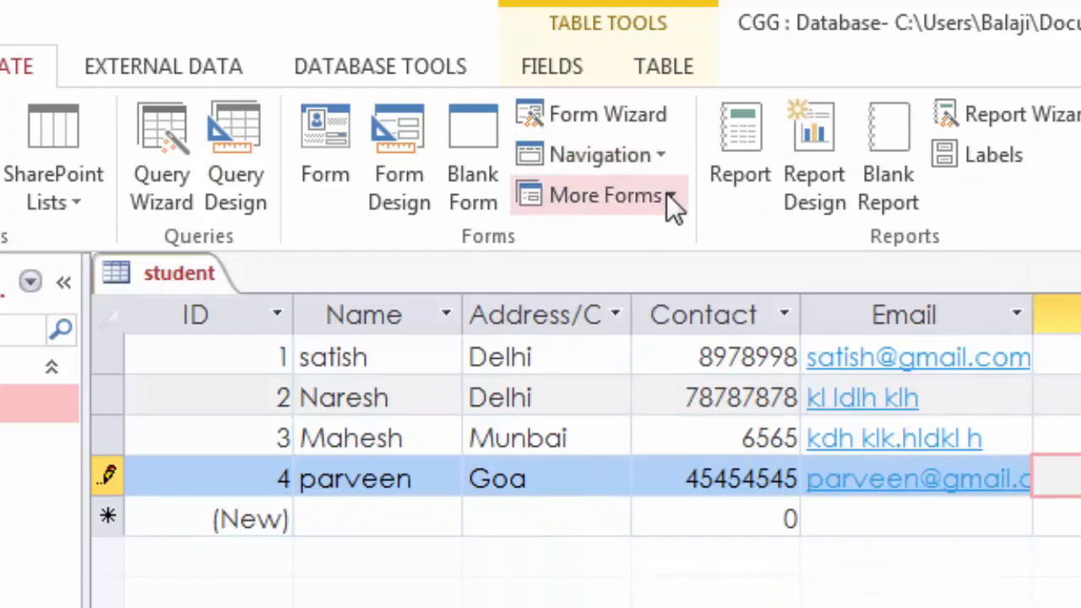
pyautogui.click(667, 193)
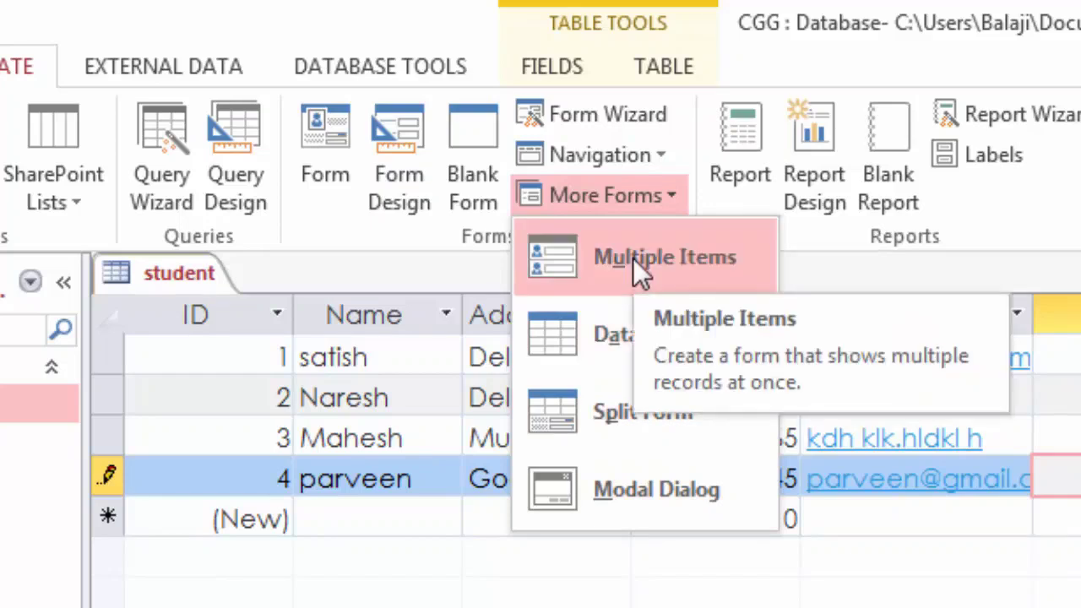
pyautogui.click(602, 117)
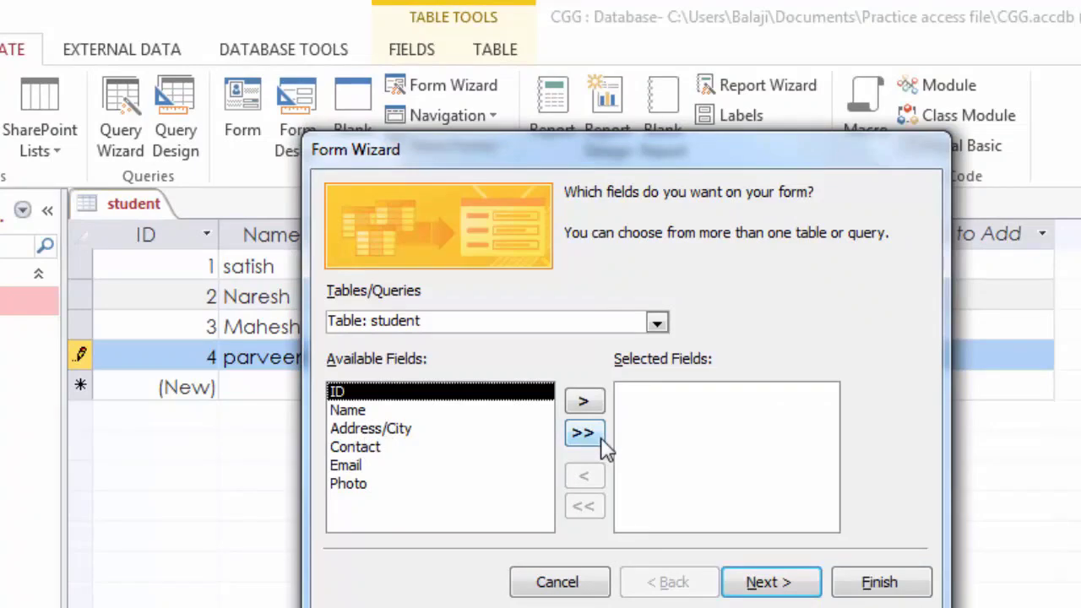
pyautogui.click(567, 589)
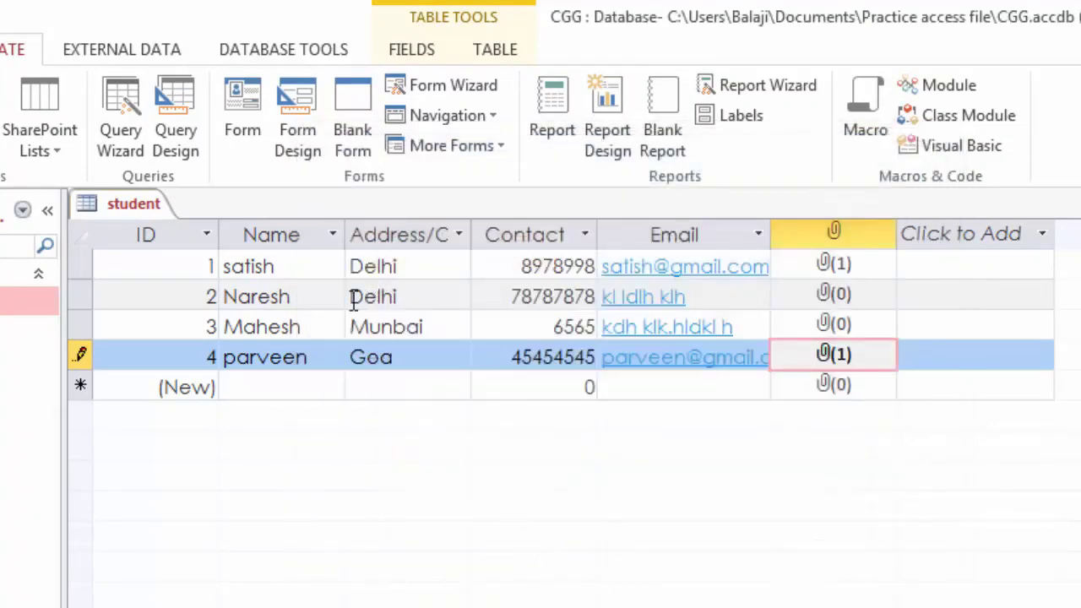
# Step: Create the blank form Form1 and switch it to Design View
pyautogui.click(354, 114)
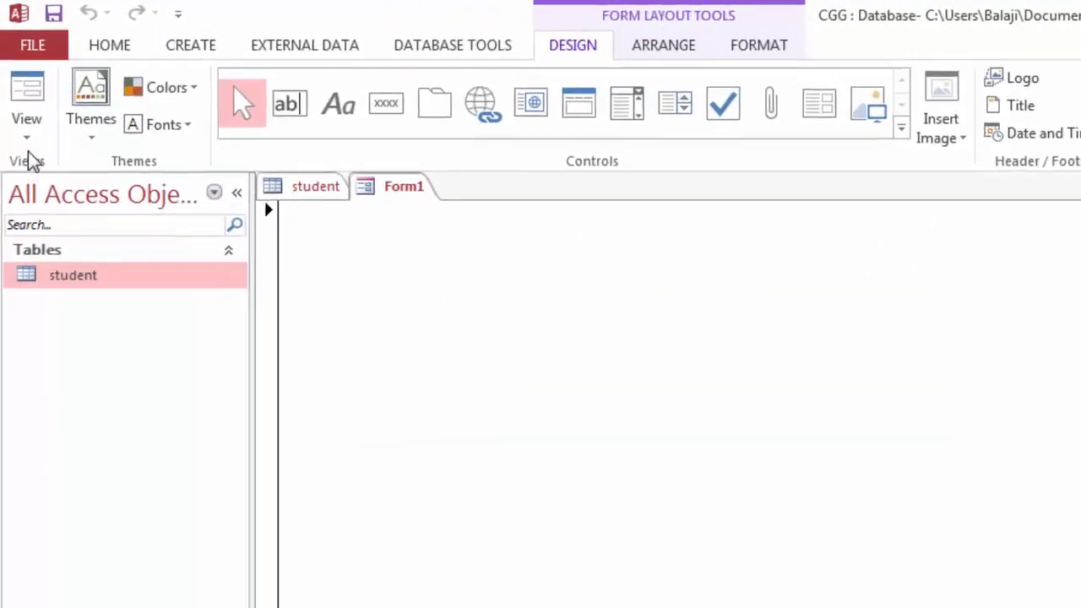
pyautogui.click(27, 140)
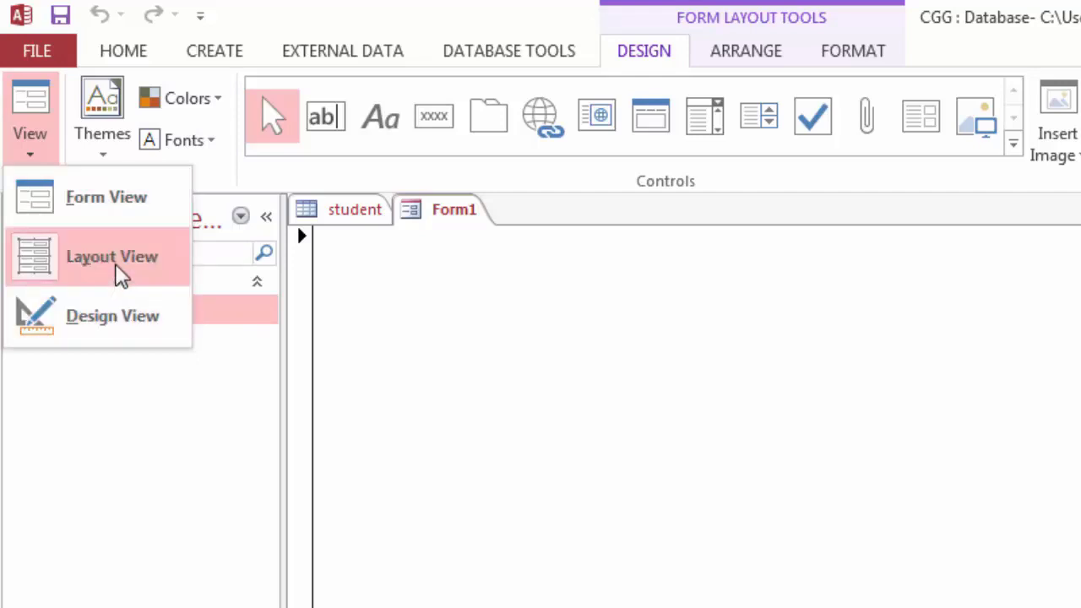
pyautogui.click(112, 316)
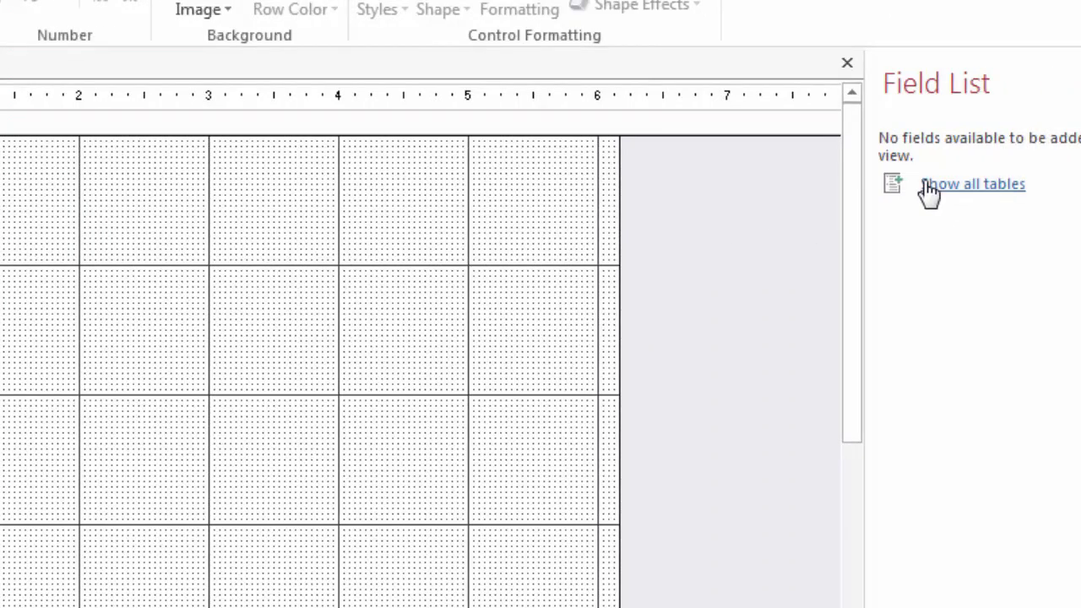
# Step: Add the student table's ID, Name, Address/City, Contact and Email fields to Form1
pyautogui.click(930, 186)
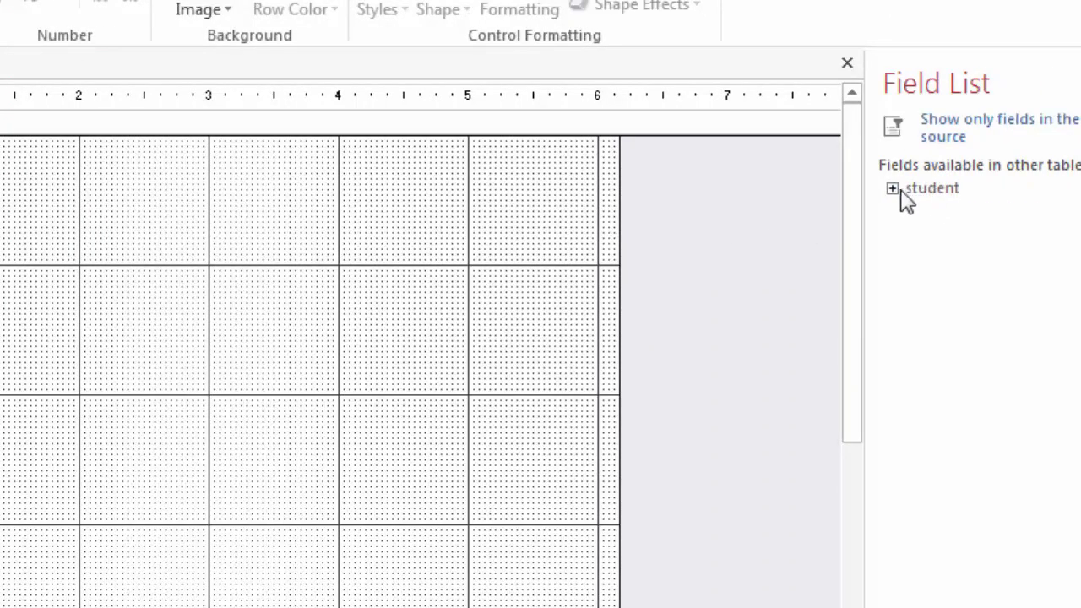
pyautogui.click(892, 188)
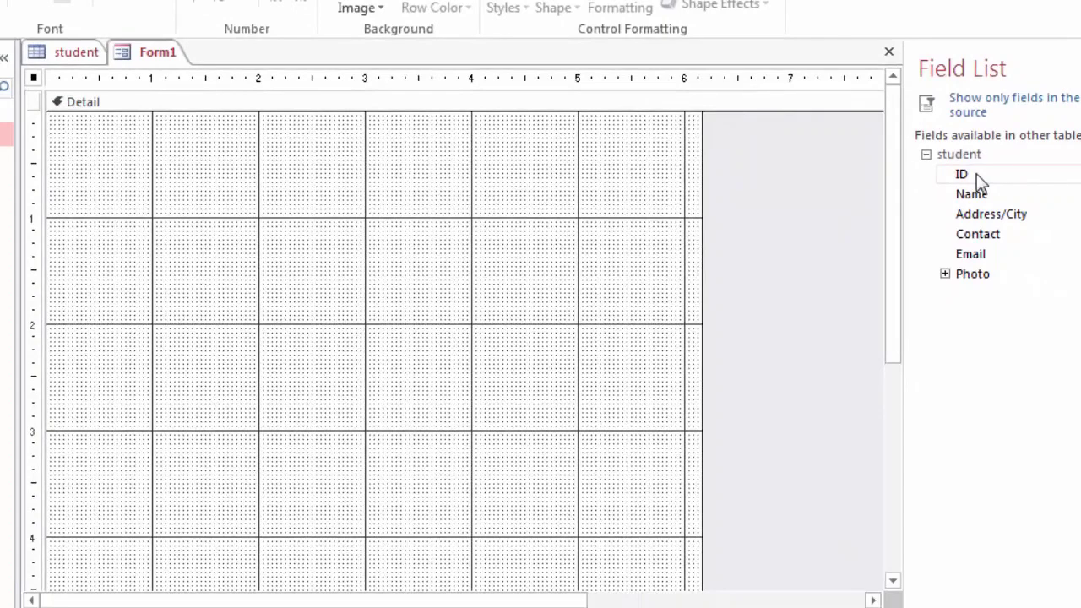
pyautogui.doubleClick(976, 173)
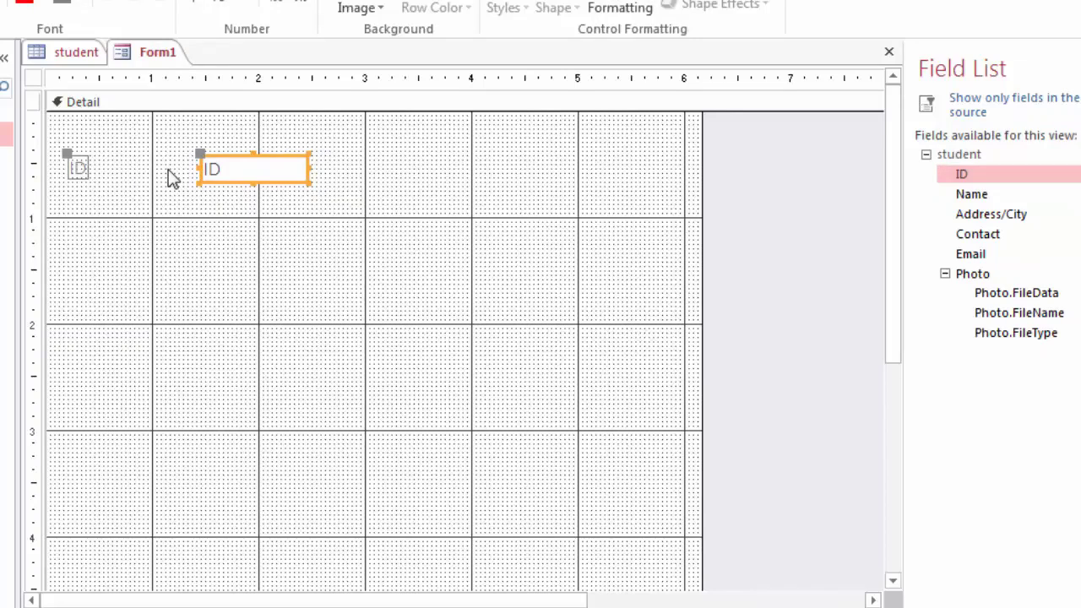
pyautogui.doubleClick(968, 196)
pyautogui.doubleClick(968, 215)
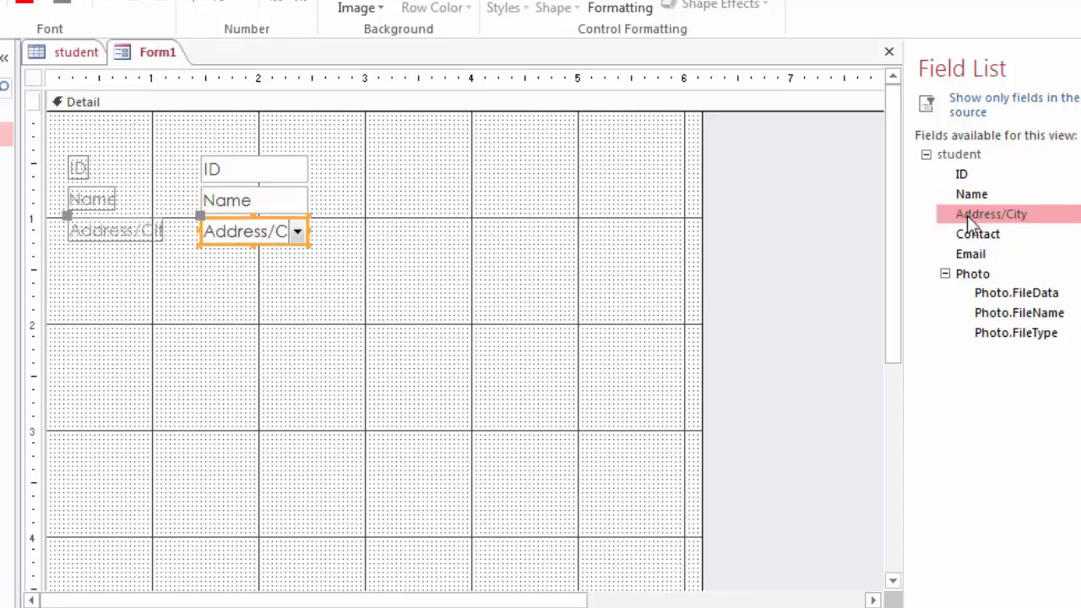
pyautogui.doubleClick(971, 236)
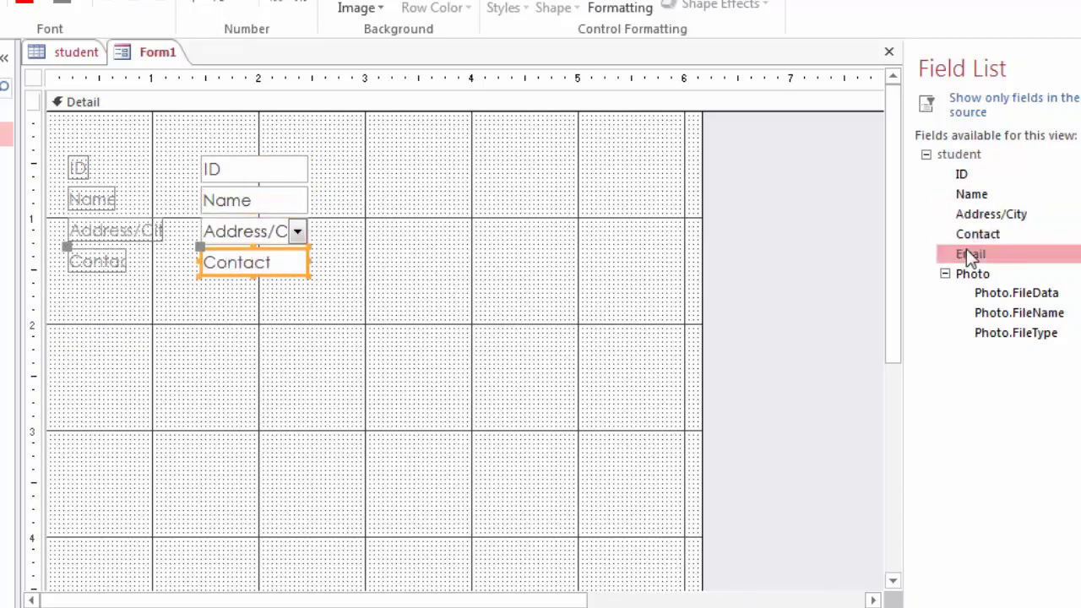
pyautogui.doubleClick(967, 255)
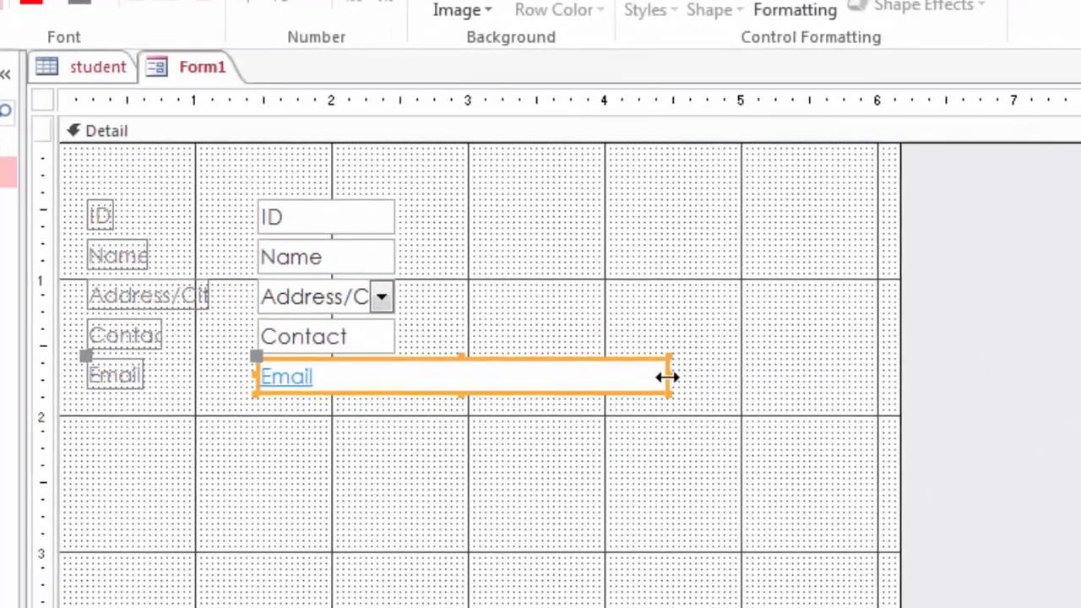
# Step: Narrow the Email text box and widen the Contact, Address/City, Name and ID boxes to match
pyautogui.moveTo(668, 376); pyautogui.dragTo(584, 378)
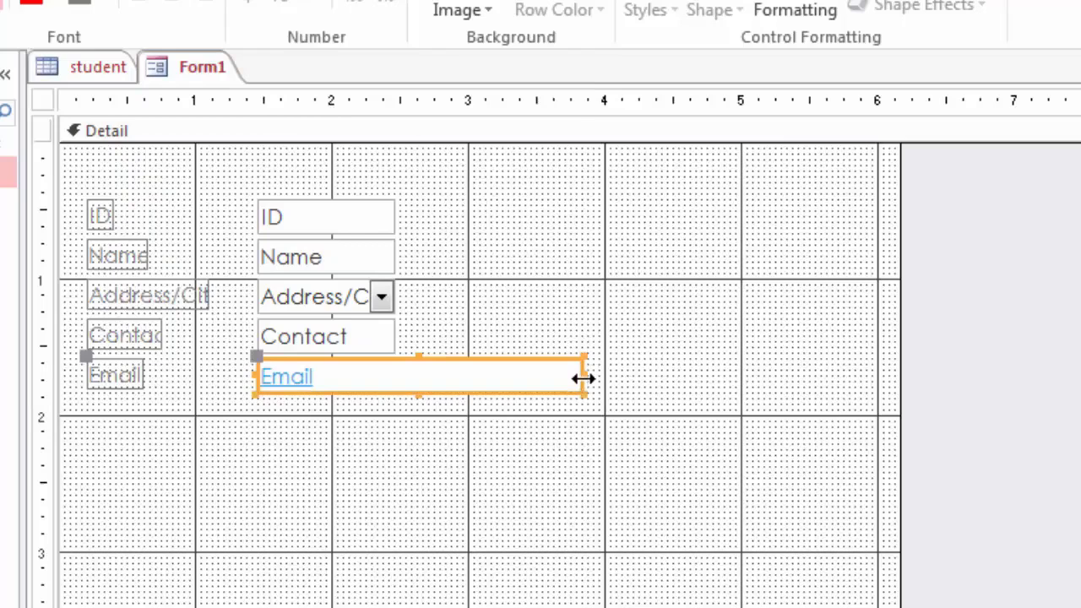
pyautogui.click(372, 339)
pyautogui.moveTo(395, 336); pyautogui.dragTo(436, 335)
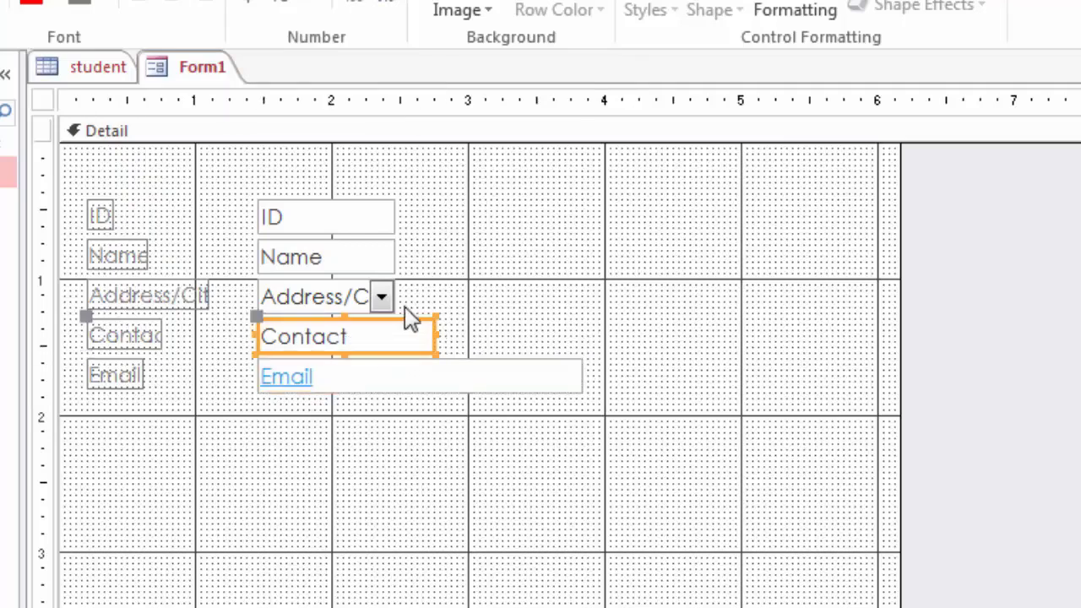
pyautogui.click(346, 296)
pyautogui.moveTo(400, 294); pyautogui.dragTo(440, 292)
pyautogui.click(348, 259)
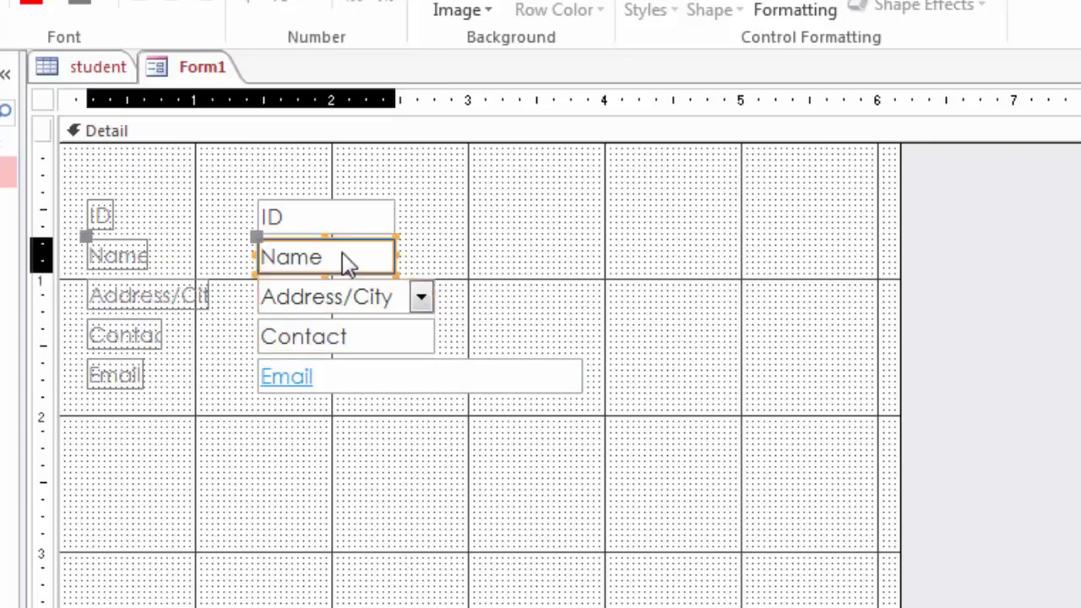
pyautogui.moveTo(387, 252); pyautogui.dragTo(434, 252)
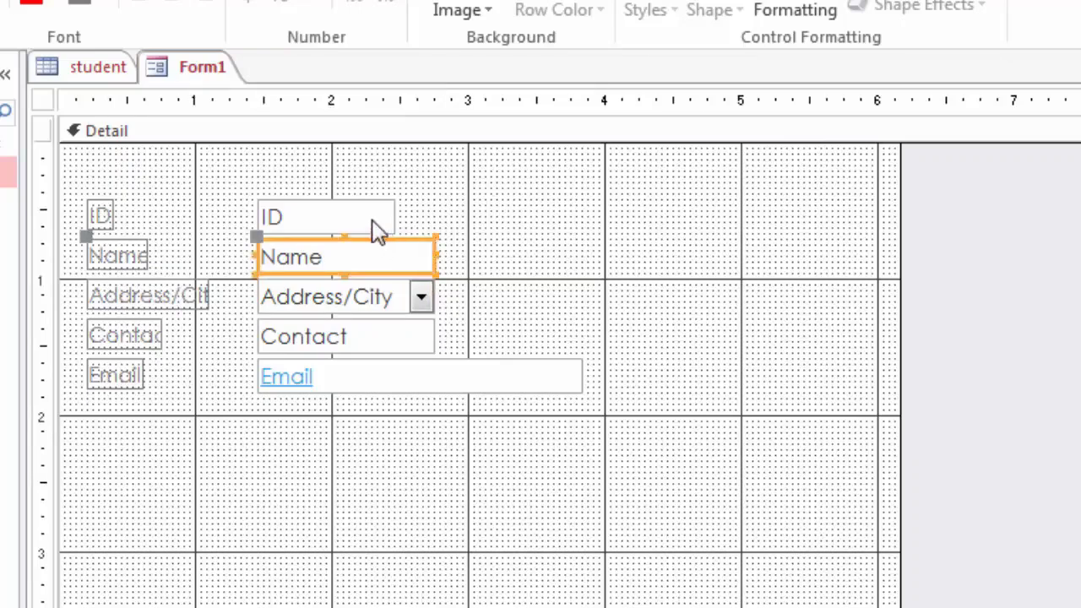
pyautogui.click(379, 229)
pyautogui.moveTo(395, 216); pyautogui.dragTo(436, 216)
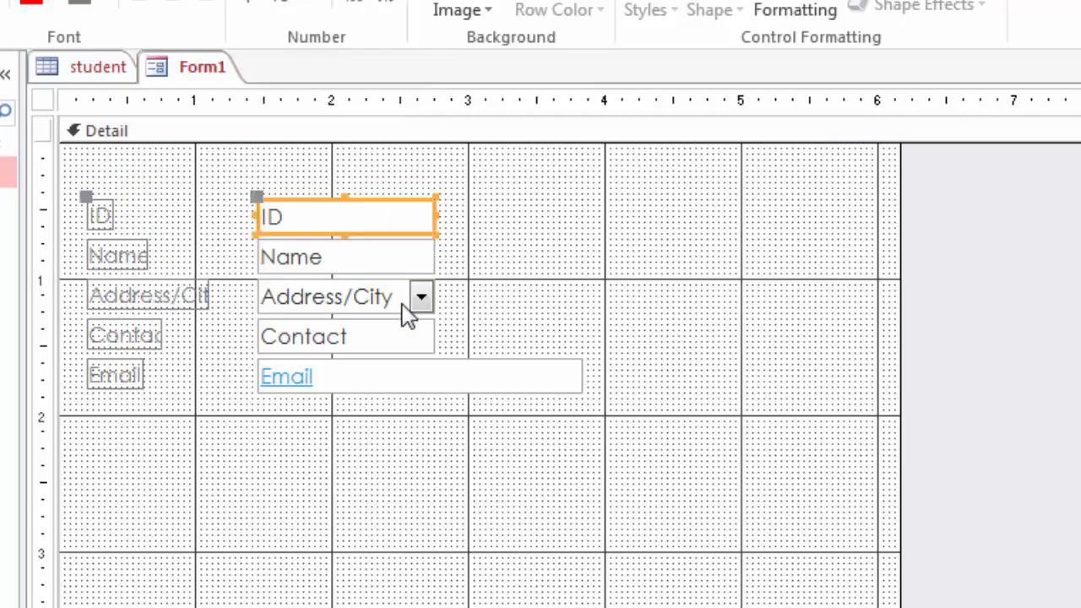
# Step: Widen the ID, Name and Address/City labels to a common width
pyautogui.click(107, 220)
pyautogui.moveTo(110, 216); pyautogui.dragTo(200, 215)
pyautogui.click(141, 257)
pyautogui.moveTo(148, 254); pyautogui.dragTo(203, 257)
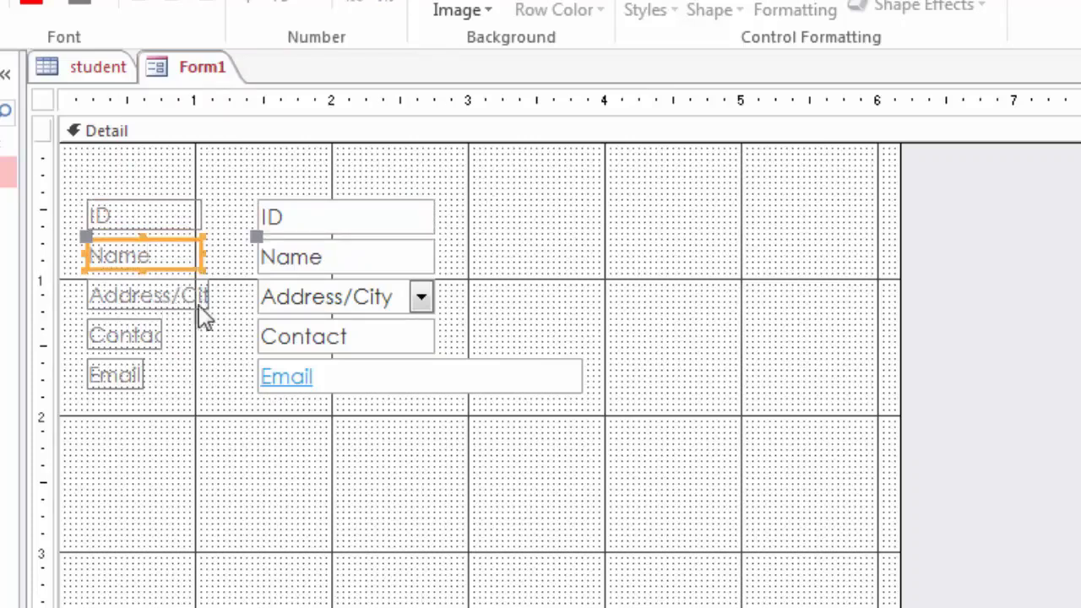
pyautogui.click(209, 304)
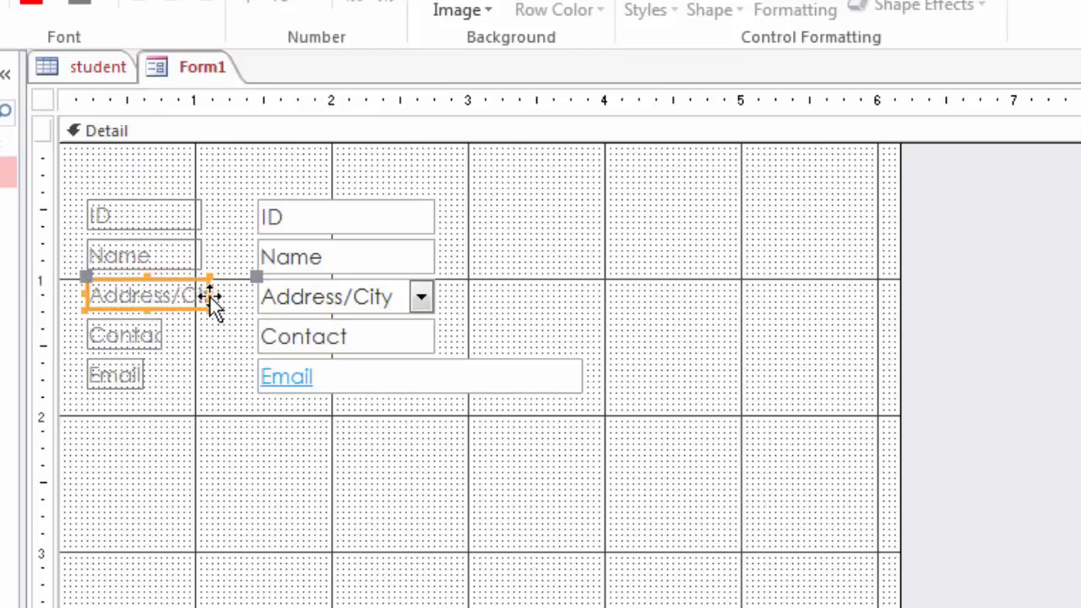
pyautogui.moveTo(212, 292); pyautogui.dragTo(235, 294)
pyautogui.moveTo(214, 250); pyautogui.dragTo(237, 249)
pyautogui.click(199, 213)
pyautogui.moveTo(200, 212); pyautogui.dragTo(229, 212)
# Step: Widen the Contact and Email labels and even up the ID label so all match
pyautogui.click(162, 334)
pyautogui.moveTo(162, 334); pyautogui.dragTo(235, 335)
pyautogui.click(135, 374)
pyautogui.moveTo(143, 374); pyautogui.dragTo(235, 374)
pyautogui.click(224, 211)
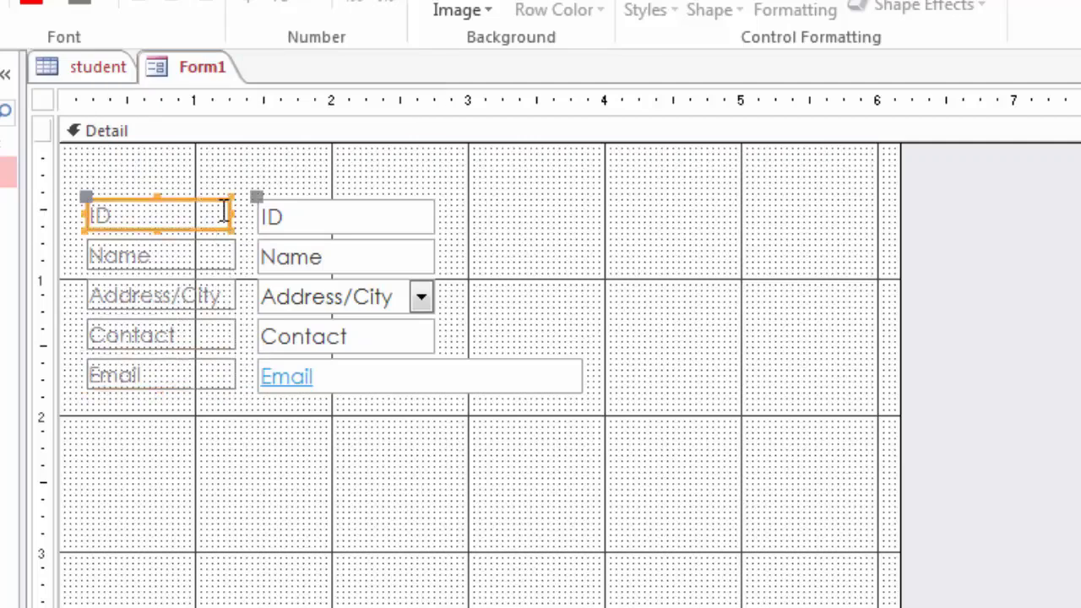
pyautogui.click(230, 217)
pyautogui.moveTo(229, 213); pyautogui.dragTo(233, 213)
pyautogui.click(237, 444)
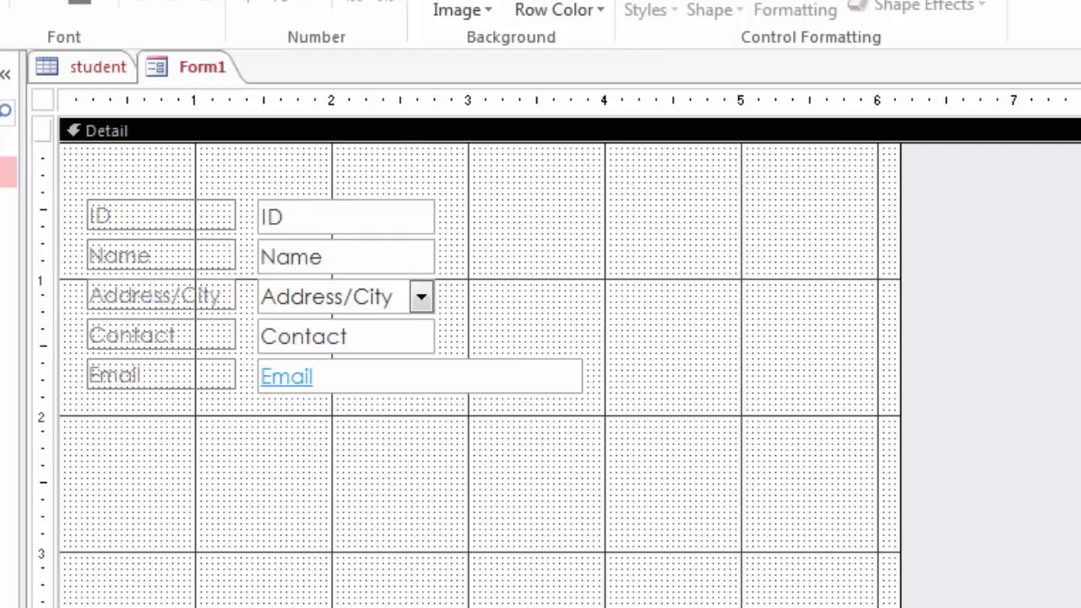
# Step: Add the Photo field and place its enlarged frame to the right of the ID and Name fields
pyautogui.doubleClick(1080, 423)
pyautogui.moveTo(258, 399); pyautogui.dragTo(477, 187)
pyautogui.moveTo(563, 267); pyautogui.dragTo(592, 289)
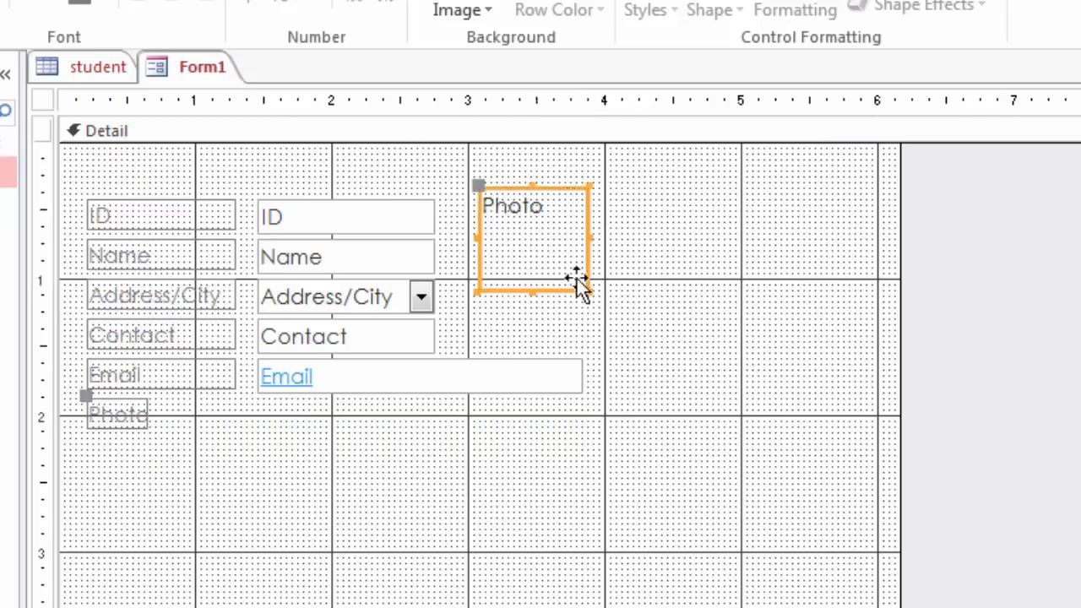
pyautogui.moveTo(563, 255)
pyautogui.mouseDown()
pyautogui.moveTo(563, 276)
pyautogui.moveTo(563, 263)
pyautogui.mouseUp()
pyautogui.click(638, 332)
# Step: Move the Photo label beneath the picture frame
pyautogui.click(141, 416)
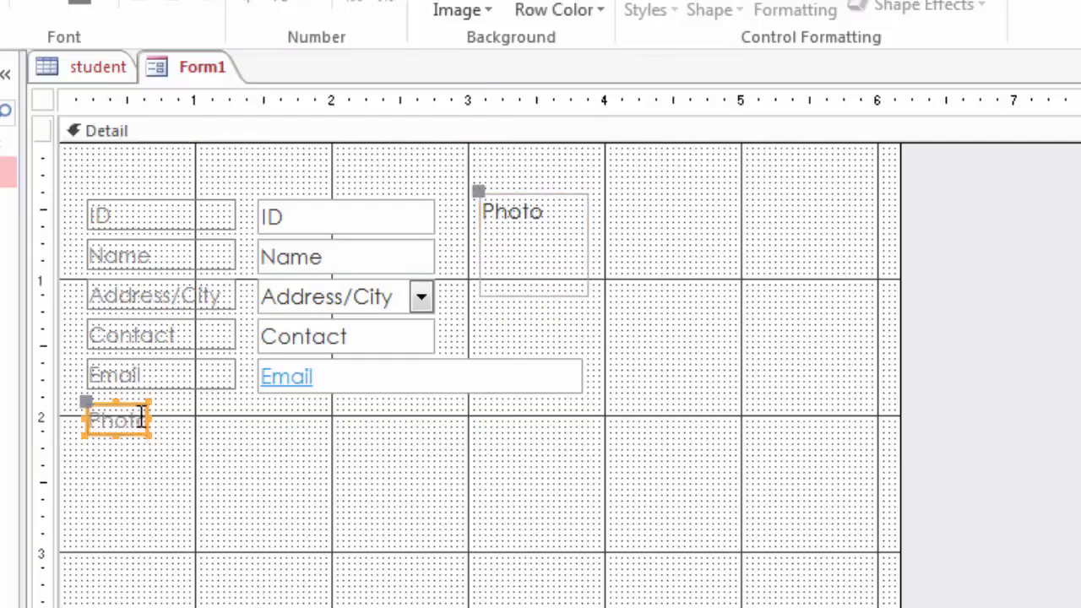
pyautogui.moveTo(84, 401); pyautogui.dragTo(589, 317)
pyautogui.click(631, 372)
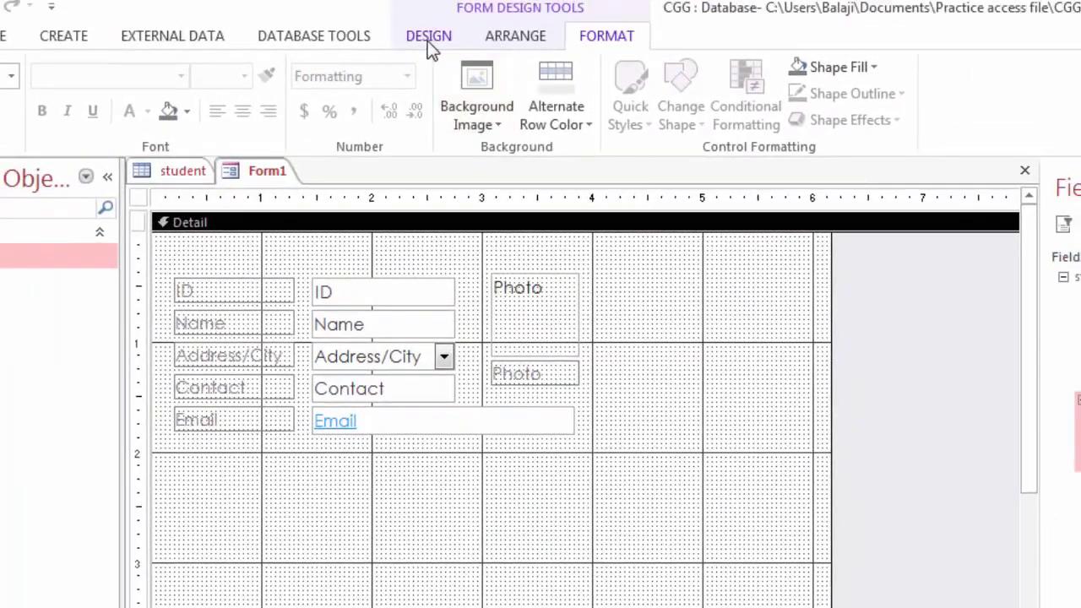
# Step: Add a Go To Previous Record command button below the Email field and shrink it
pyautogui.click(428, 39)
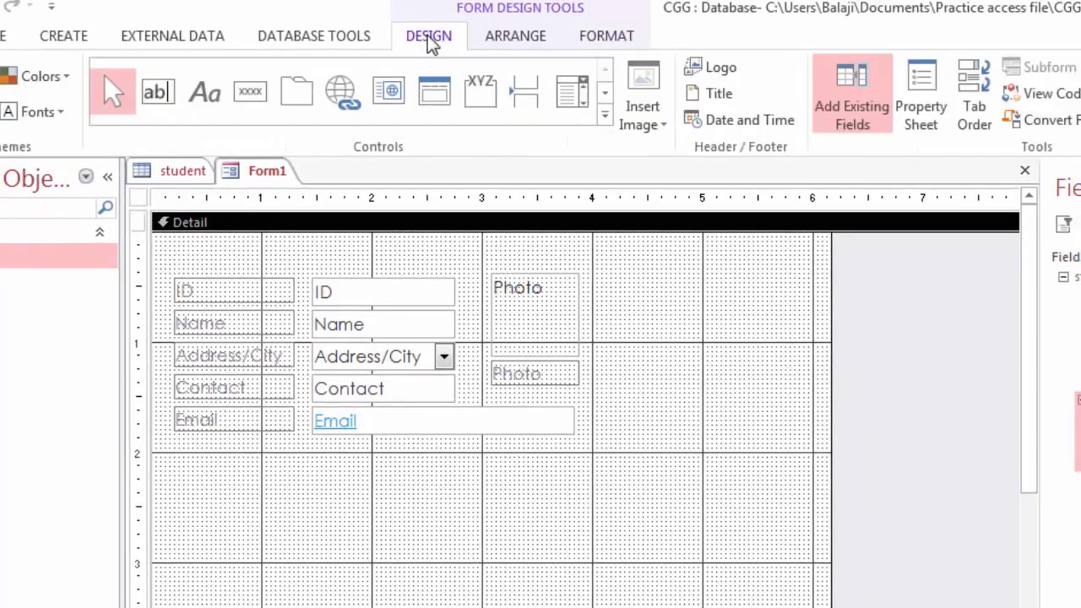
pyautogui.click(251, 94)
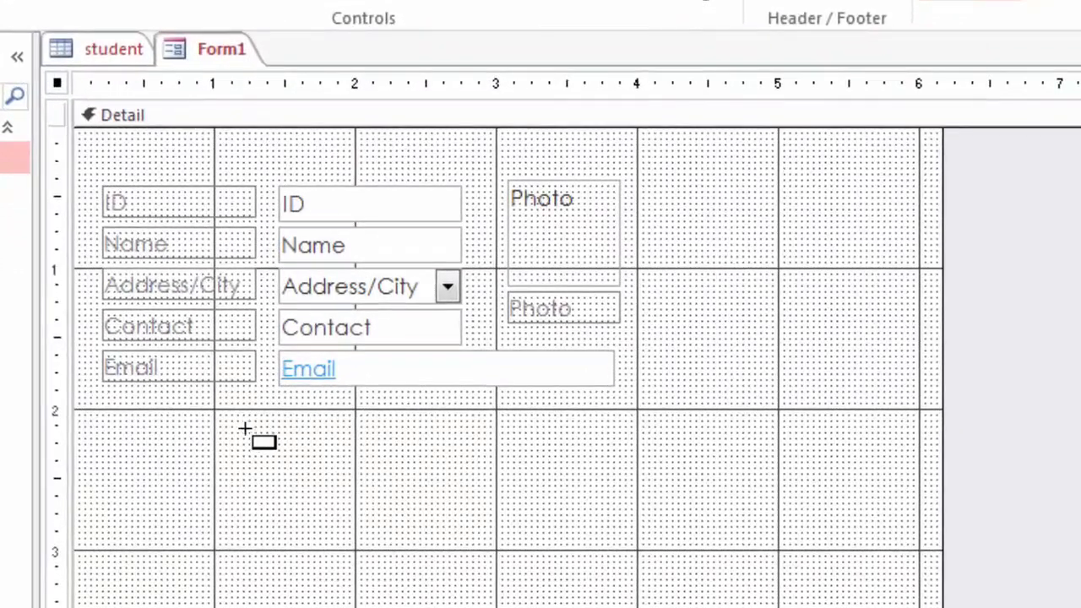
pyautogui.moveTo(302, 427); pyautogui.dragTo(344, 463)
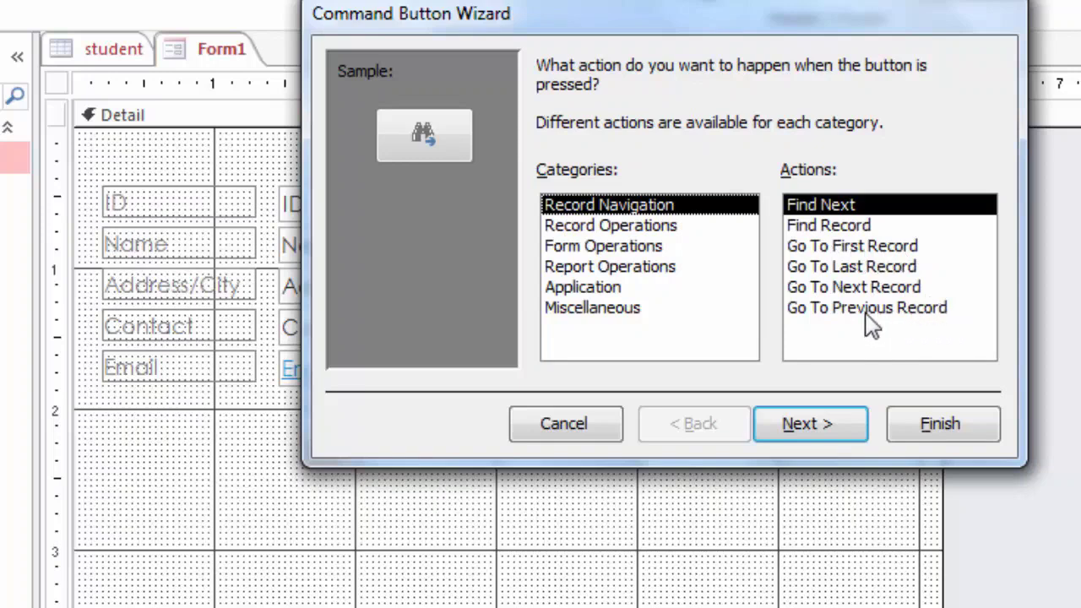
pyautogui.click(629, 228)
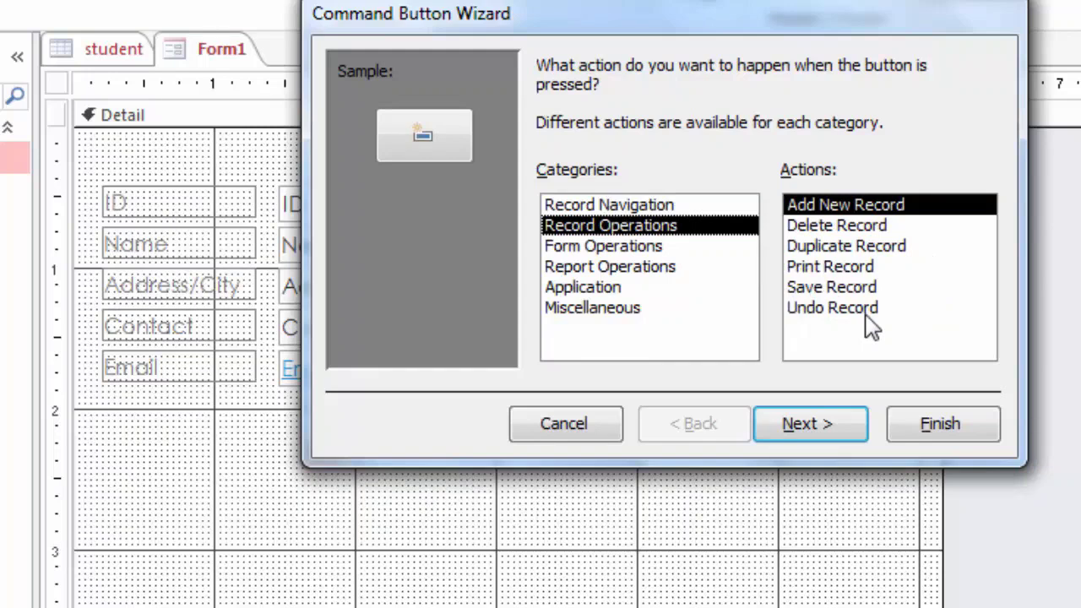
pyautogui.click(633, 211)
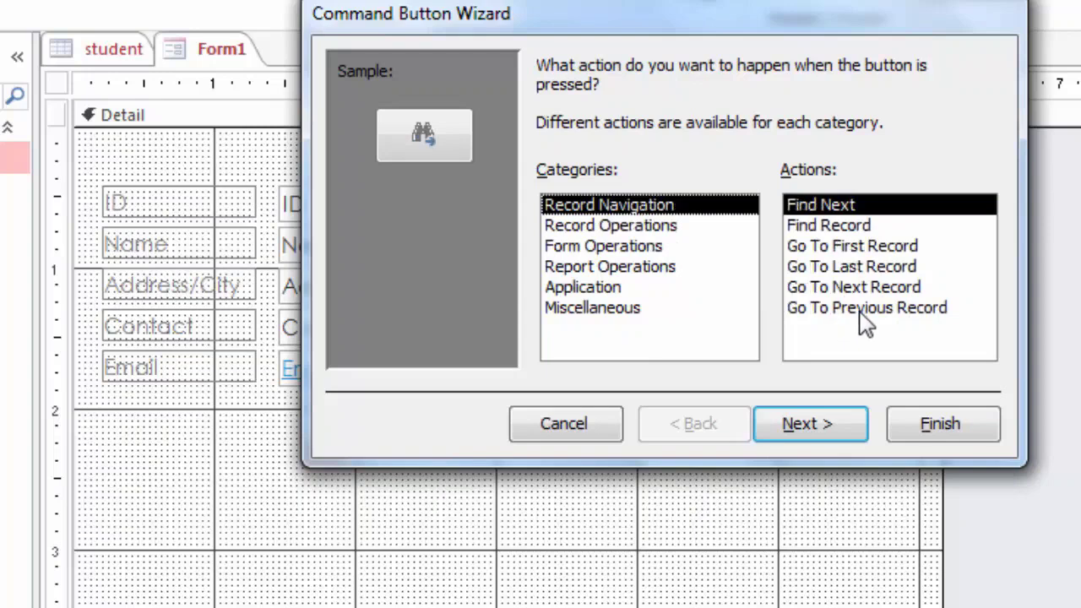
pyautogui.click(868, 312)
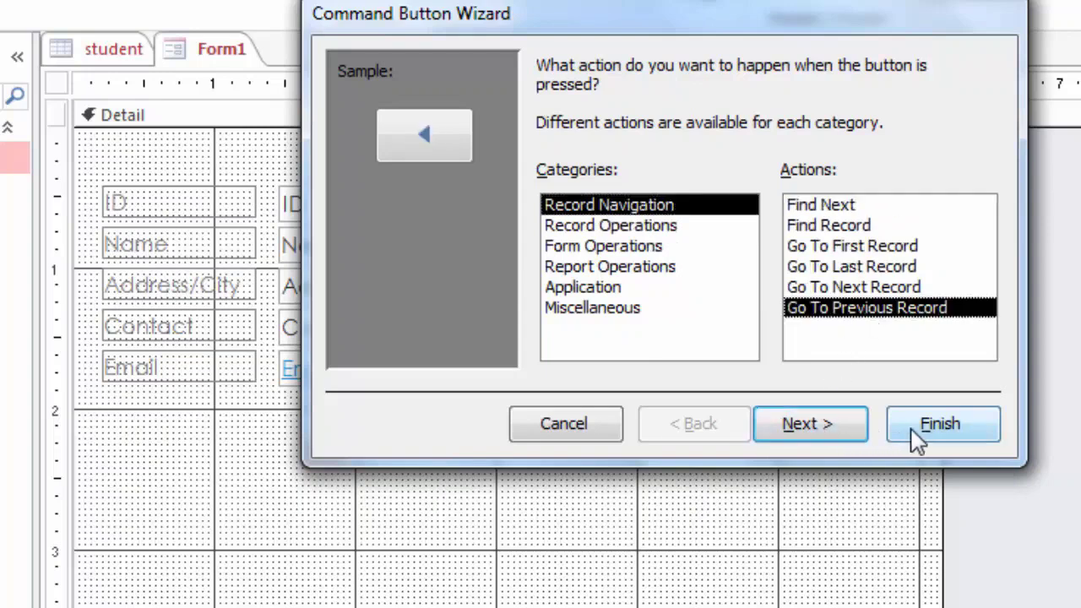
pyautogui.click(816, 432)
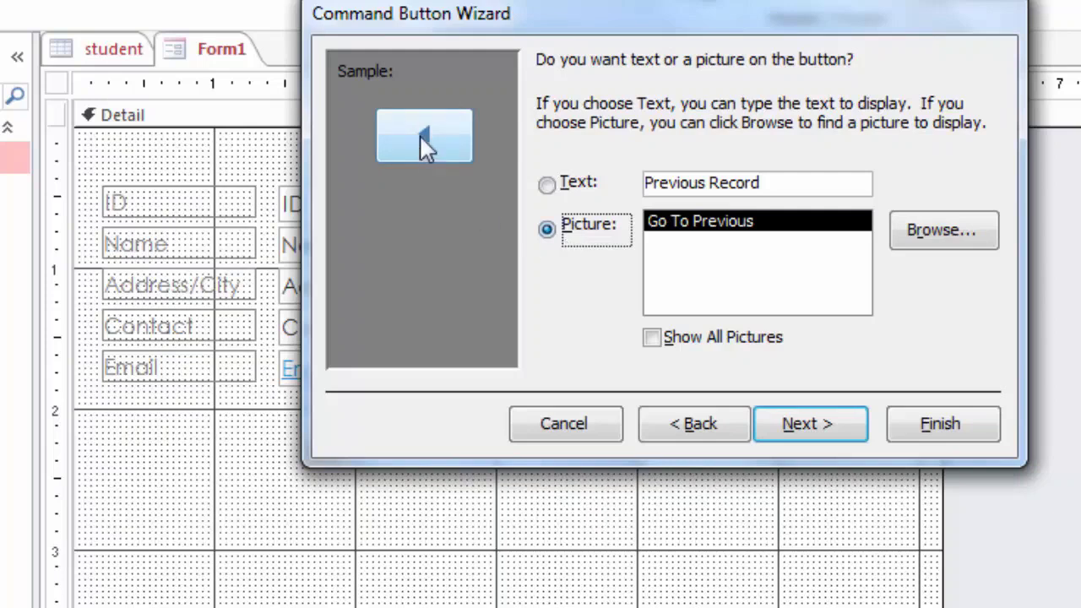
pyautogui.click(936, 435)
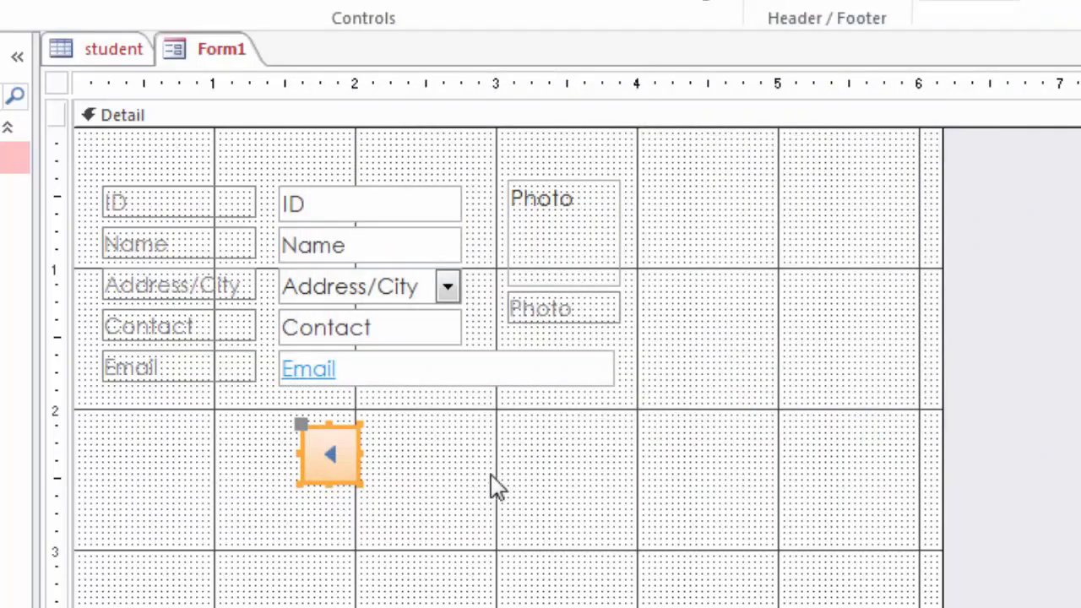
pyautogui.moveTo(357, 483); pyautogui.dragTo(348, 472)
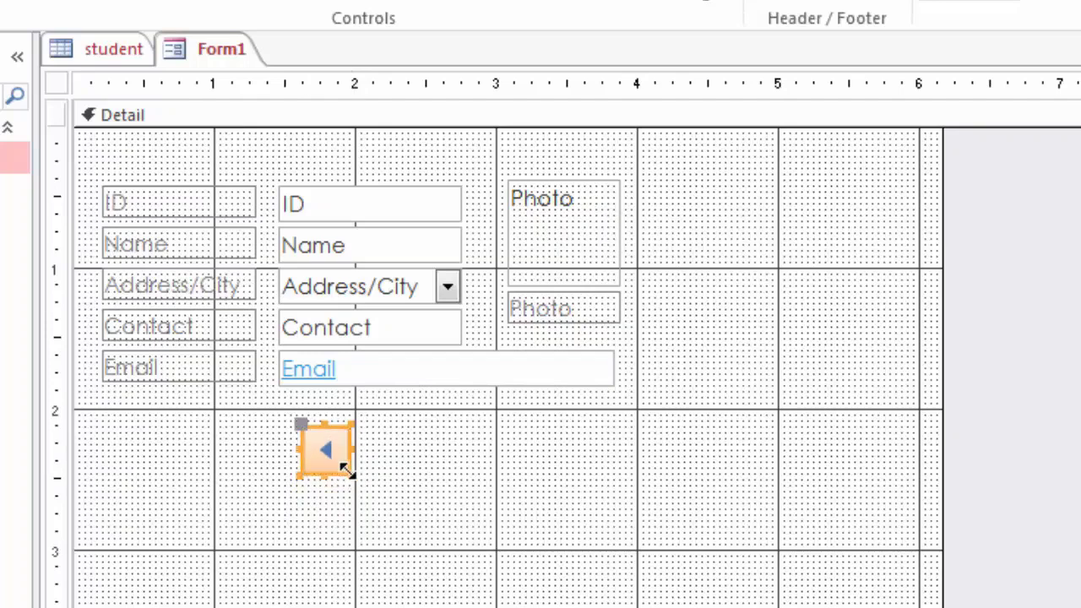
pyautogui.click(408, 492)
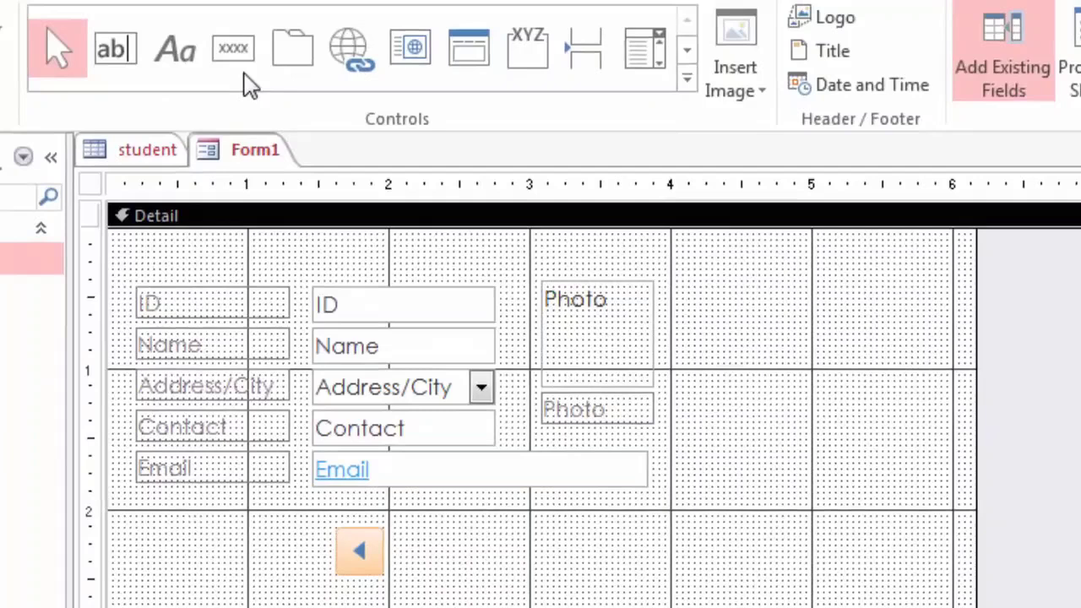
# Step: Add a Go To Next Record button beside the previous-record button
pyautogui.click(239, 69)
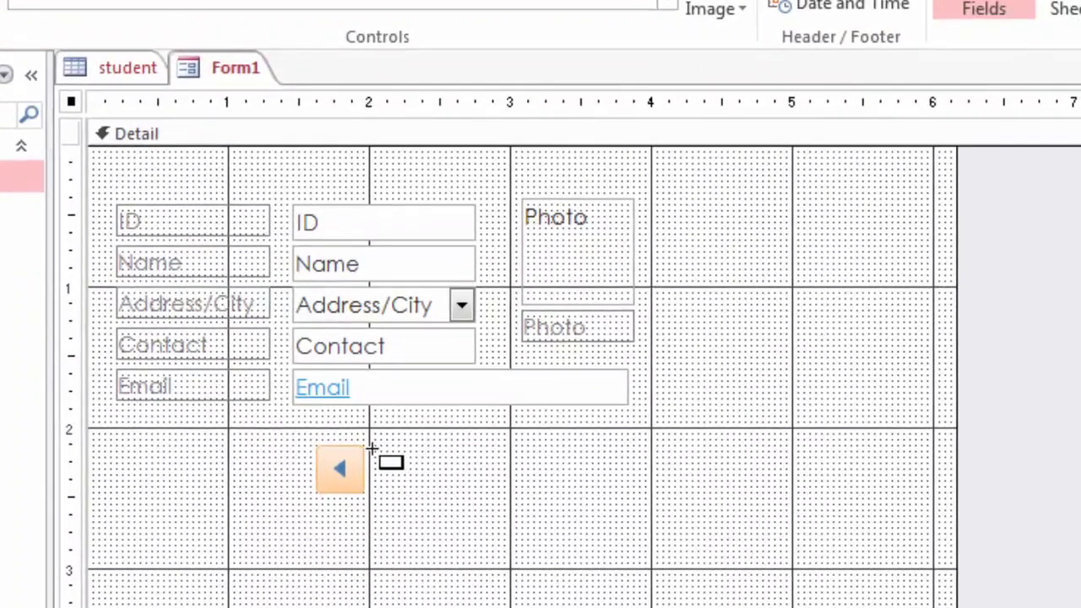
pyautogui.moveTo(376, 451); pyautogui.dragTo(416, 490)
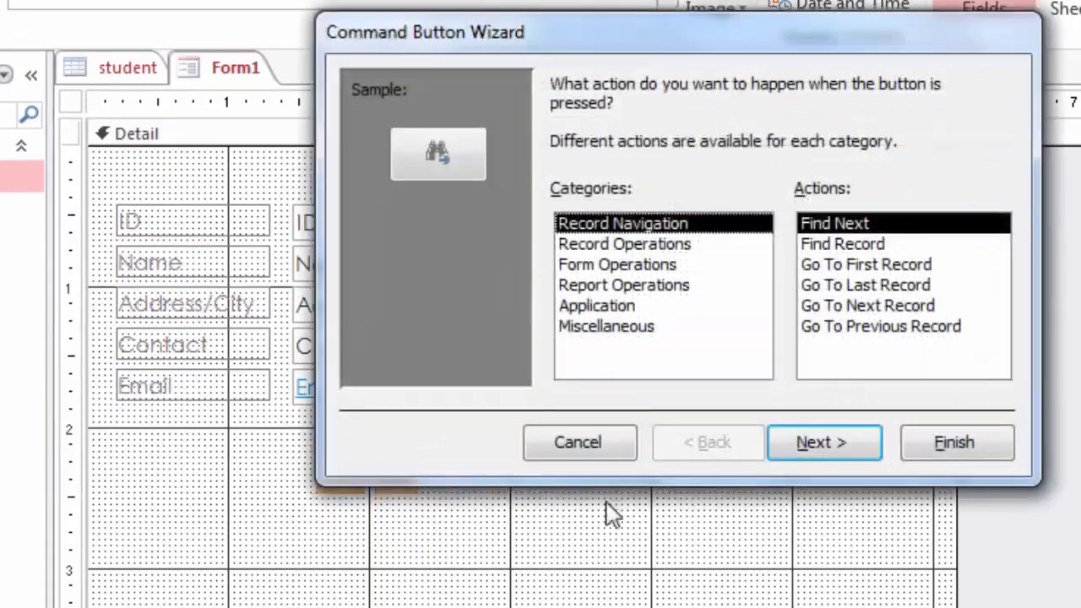
pyautogui.click(886, 305)
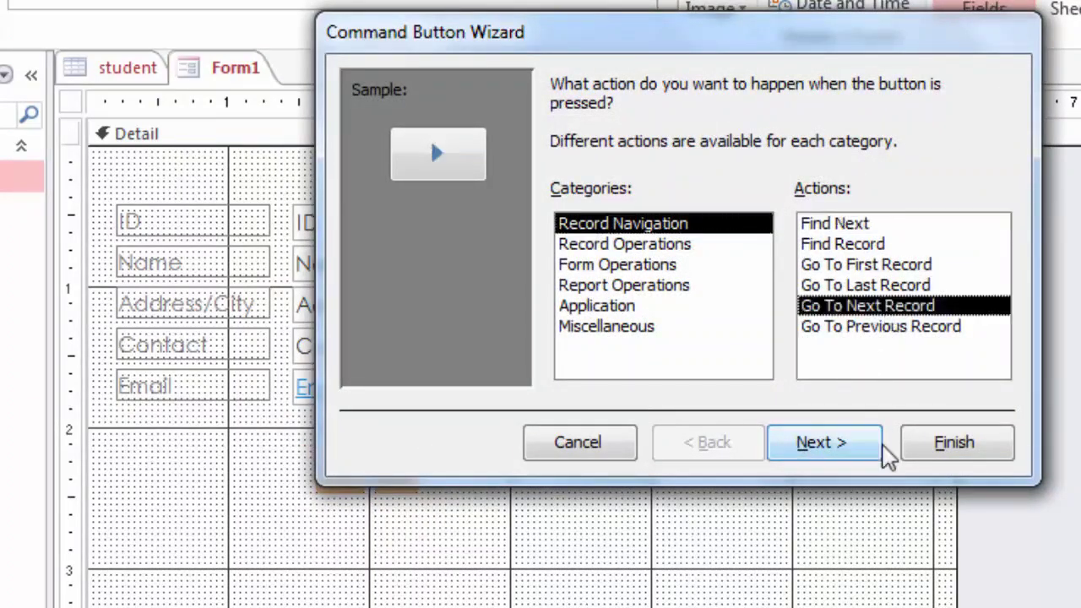
pyautogui.click(942, 459)
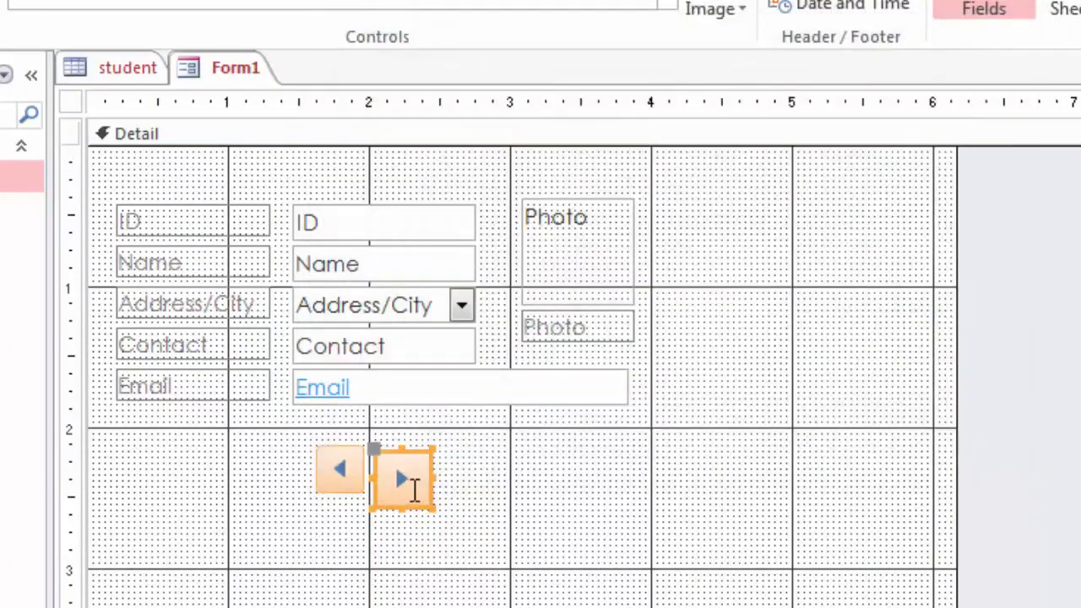
pyautogui.click(374, 442)
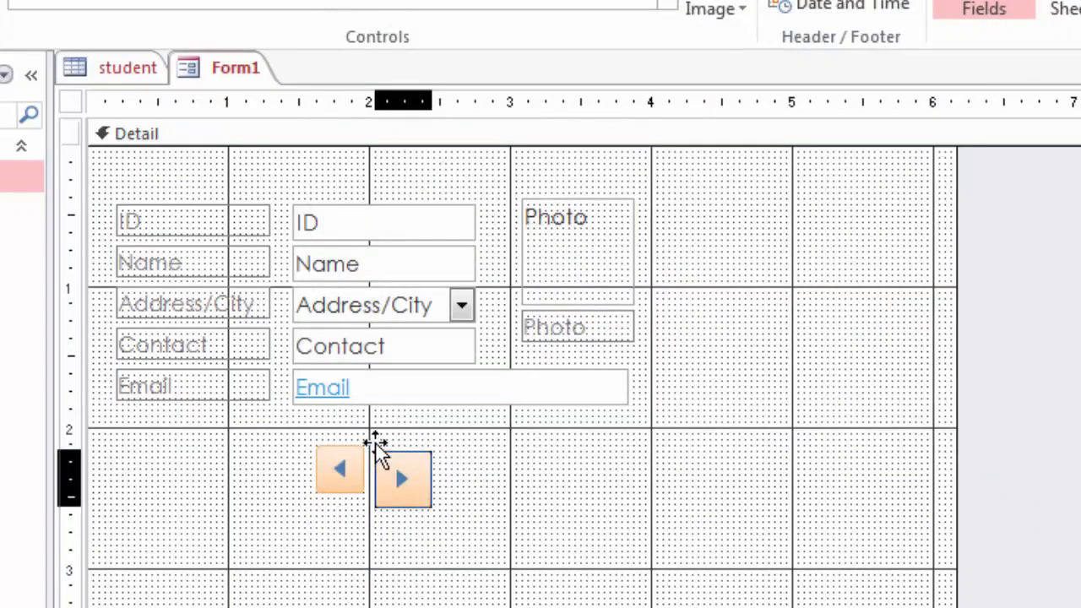
pyautogui.moveTo(375, 443); pyautogui.dragTo(374, 443)
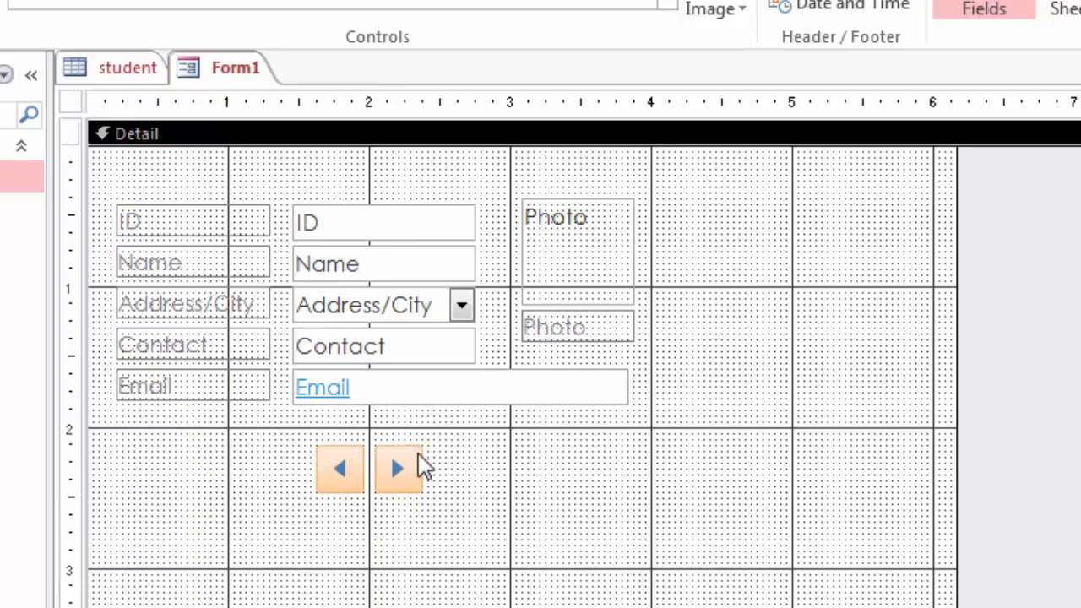
# Step: Check the placement of both navigation buttons, then deselect them
pyautogui.click(411, 480)
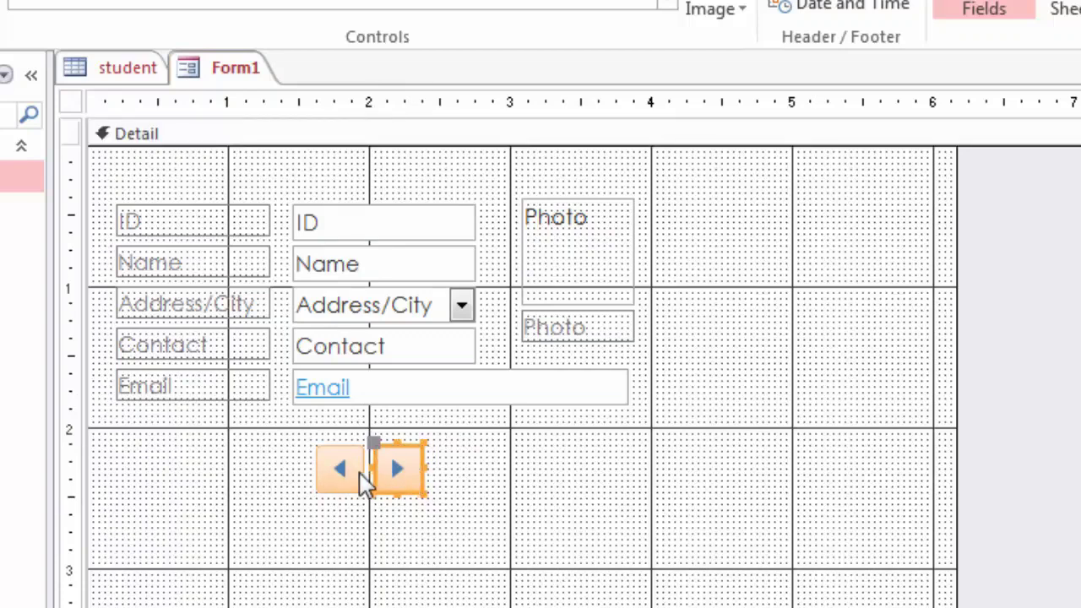
pyautogui.click(363, 475)
pyautogui.click(456, 492)
pyautogui.click(456, 493)
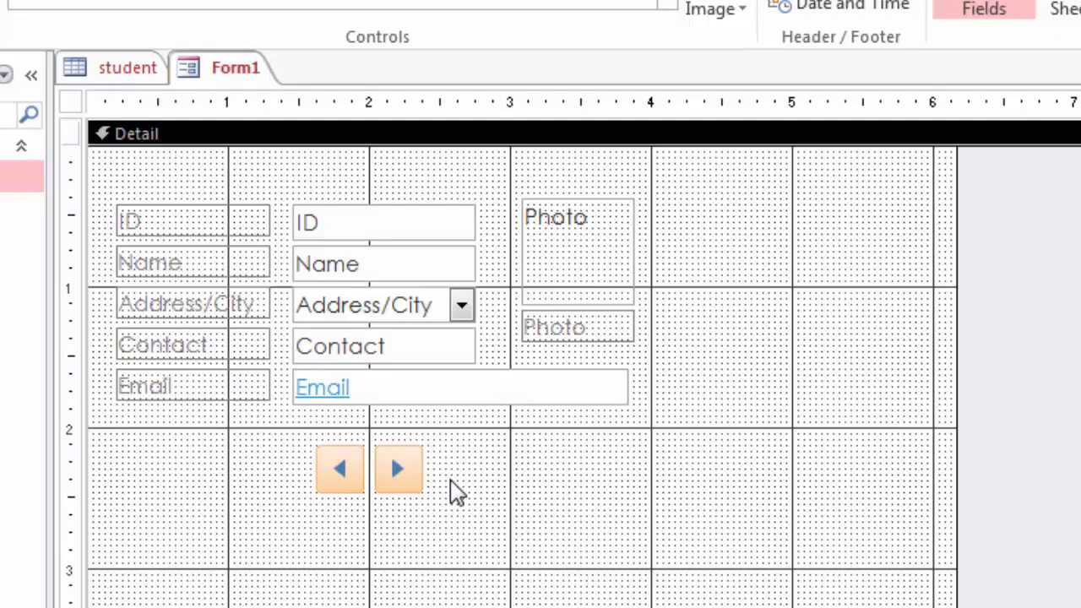
# Step: Add a Go To First Record button left of the arrows, sized and positioned to match
pyautogui.click(226, 2)
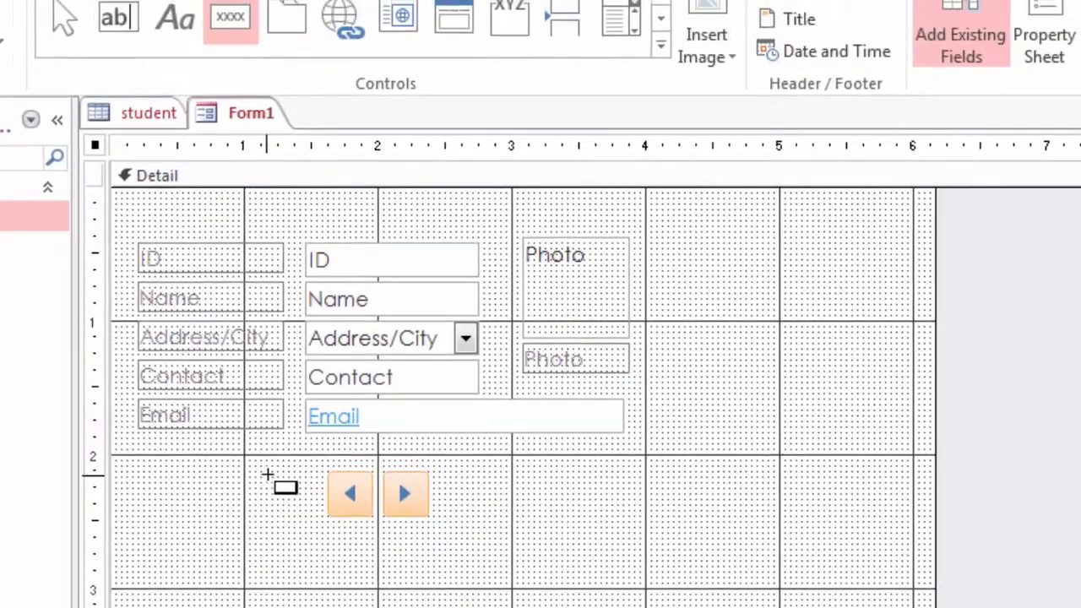
pyautogui.moveTo(267, 475); pyautogui.dragTo(307, 515)
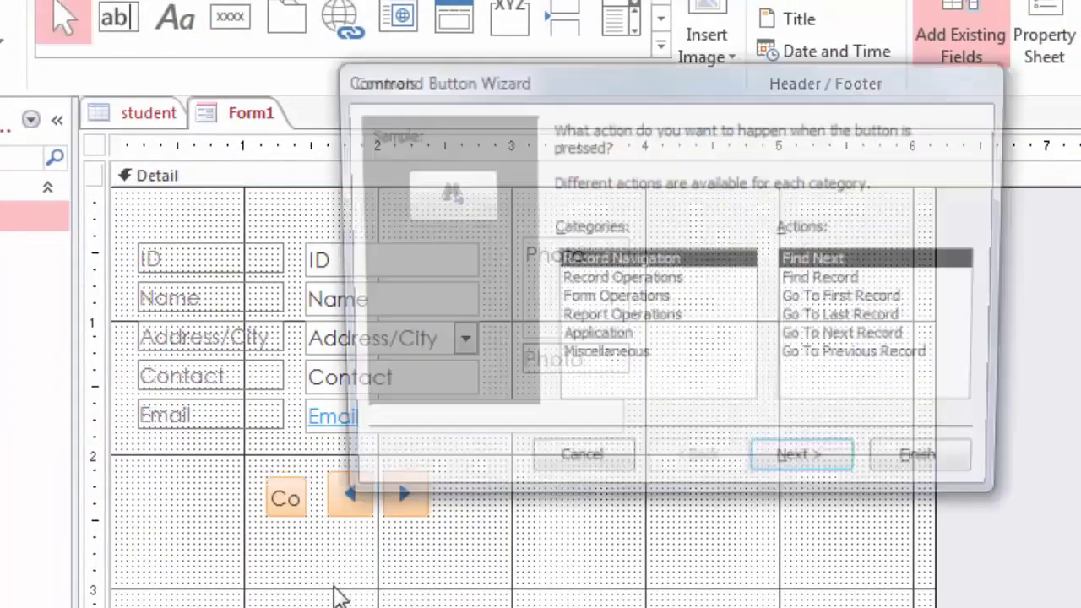
pyautogui.click(832, 302)
pyautogui.click(935, 470)
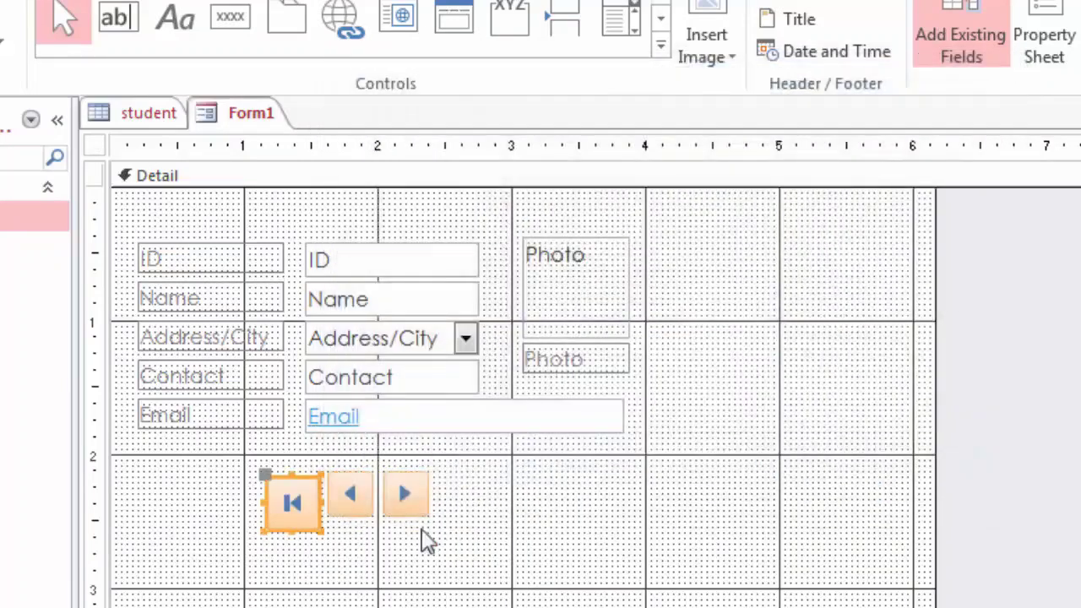
pyautogui.moveTo(321, 526); pyautogui.dragTo(314, 524)
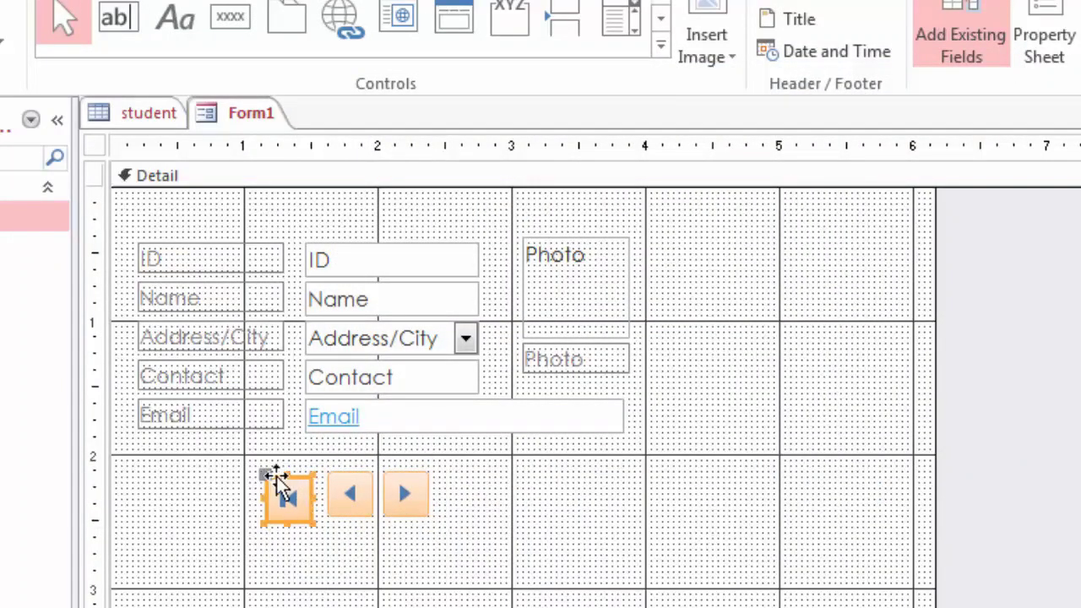
pyautogui.moveTo(263, 474); pyautogui.dragTo(273, 471)
pyautogui.click(488, 535)
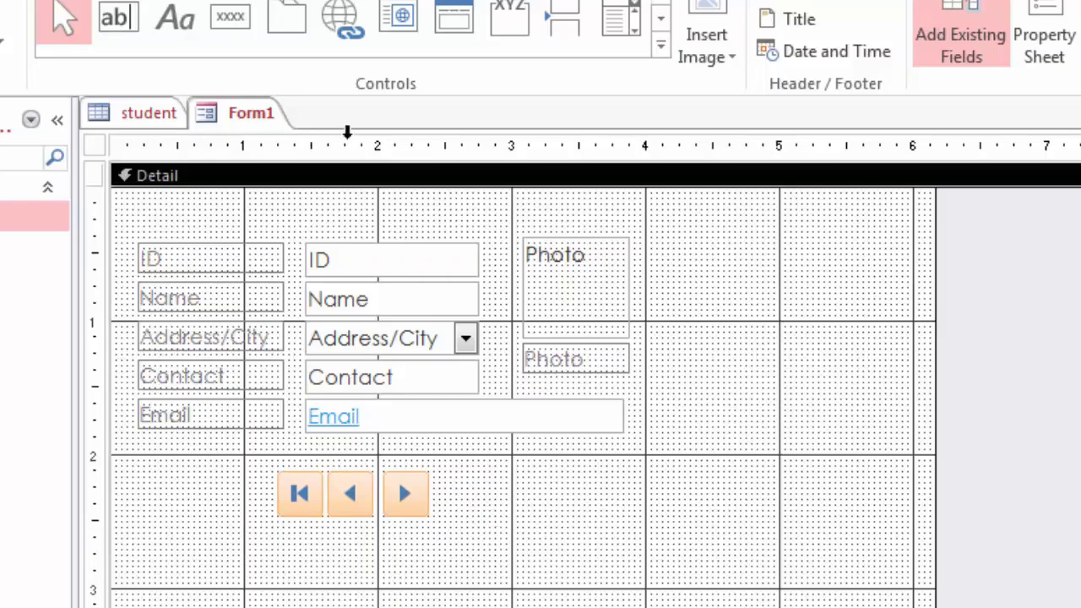
# Step: Add a Go To Last Record button right of the next-record button, shrunk to match
pyautogui.click(238, 31)
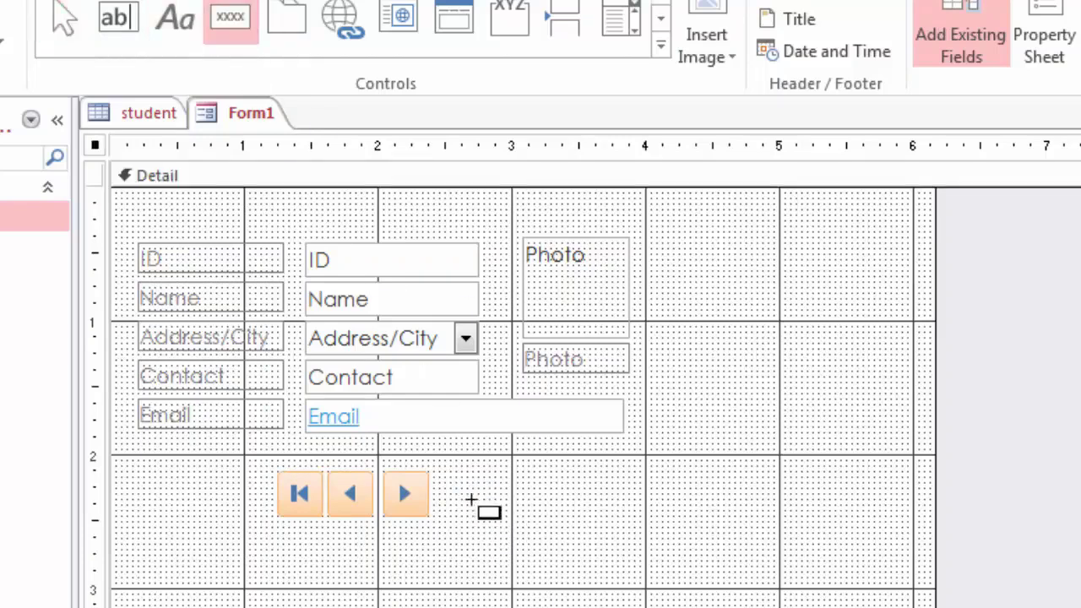
pyautogui.moveTo(434, 472); pyautogui.dragTo(464, 507)
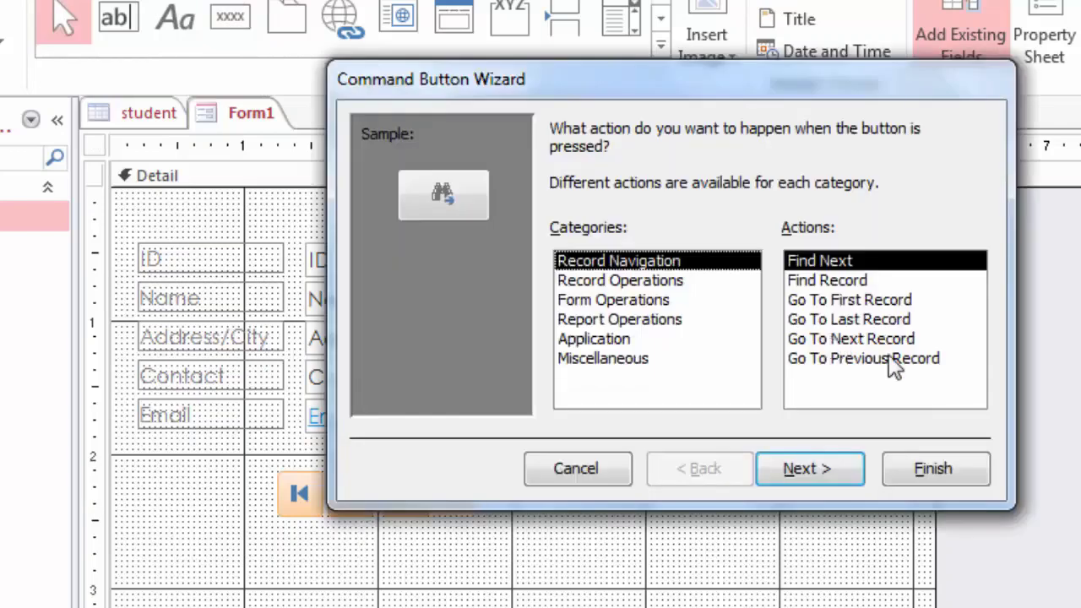
pyautogui.click(866, 321)
pyautogui.click(912, 472)
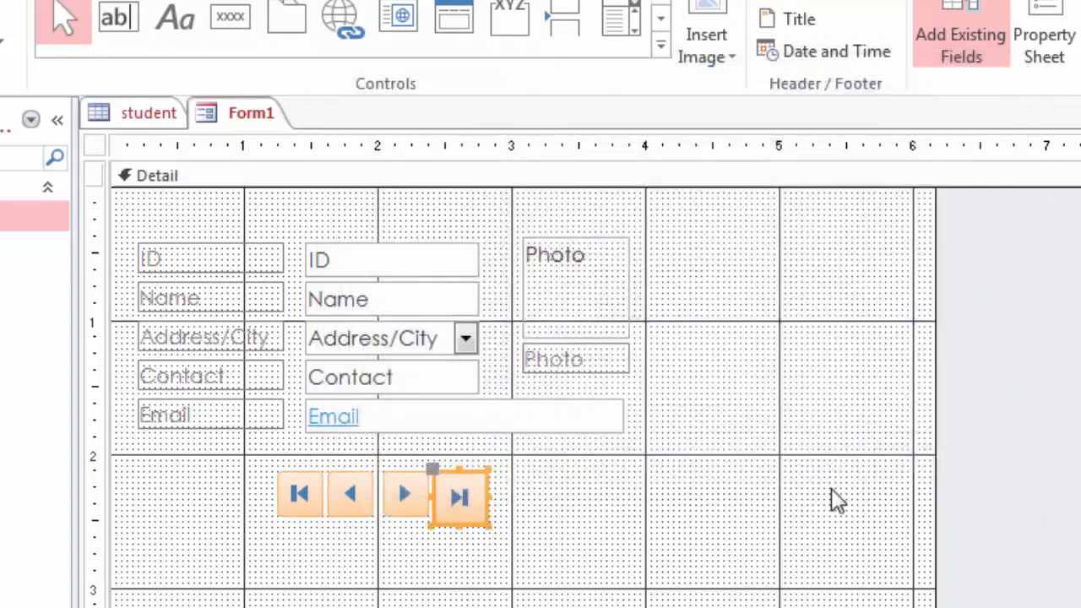
pyautogui.moveTo(490, 526); pyautogui.dragTo(478, 512)
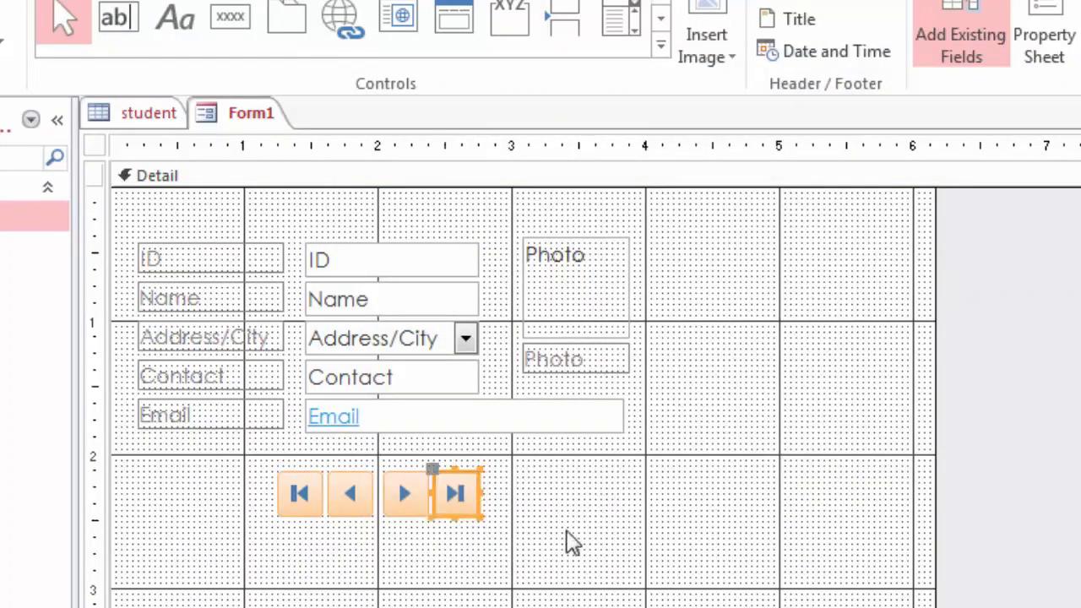
pyautogui.click(567, 541)
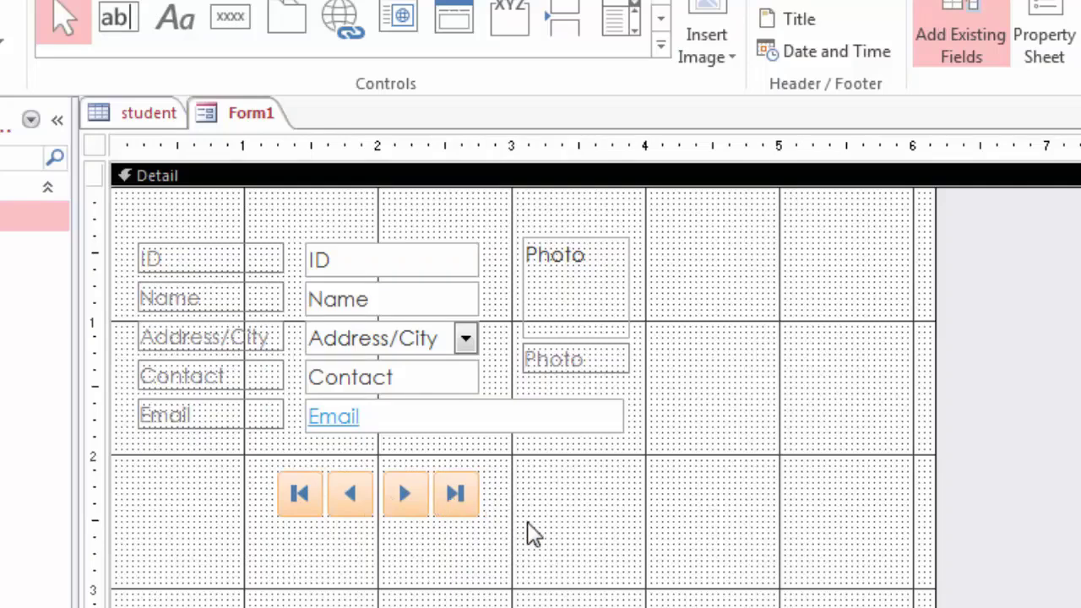
# Step: Draw an Add New Record text button right of the navigation buttons and caption it ADD
pyautogui.click(230, 25)
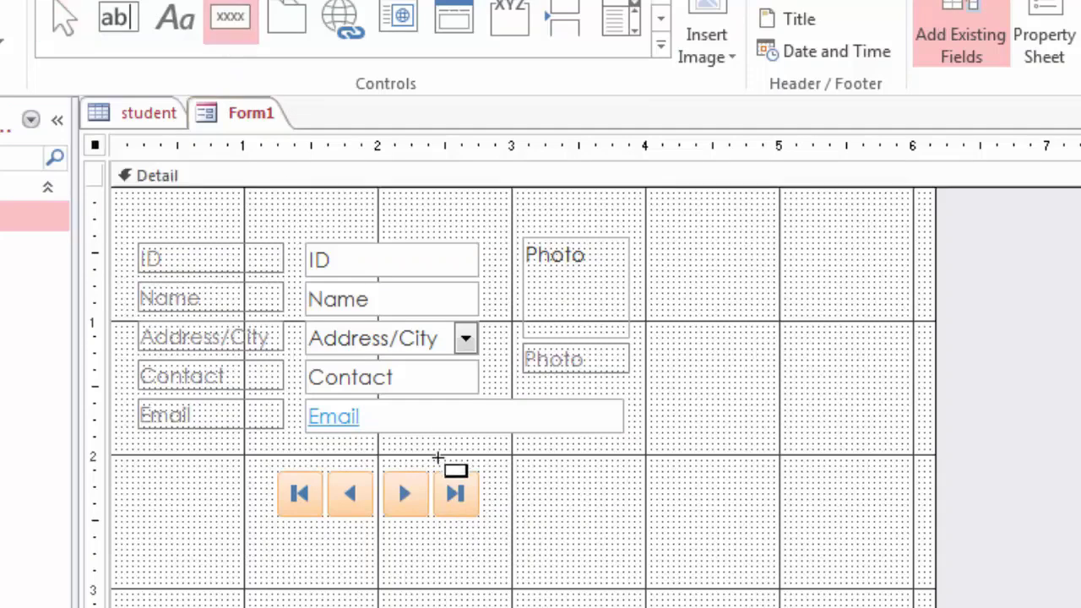
pyautogui.moveTo(484, 472); pyautogui.dragTo(534, 515)
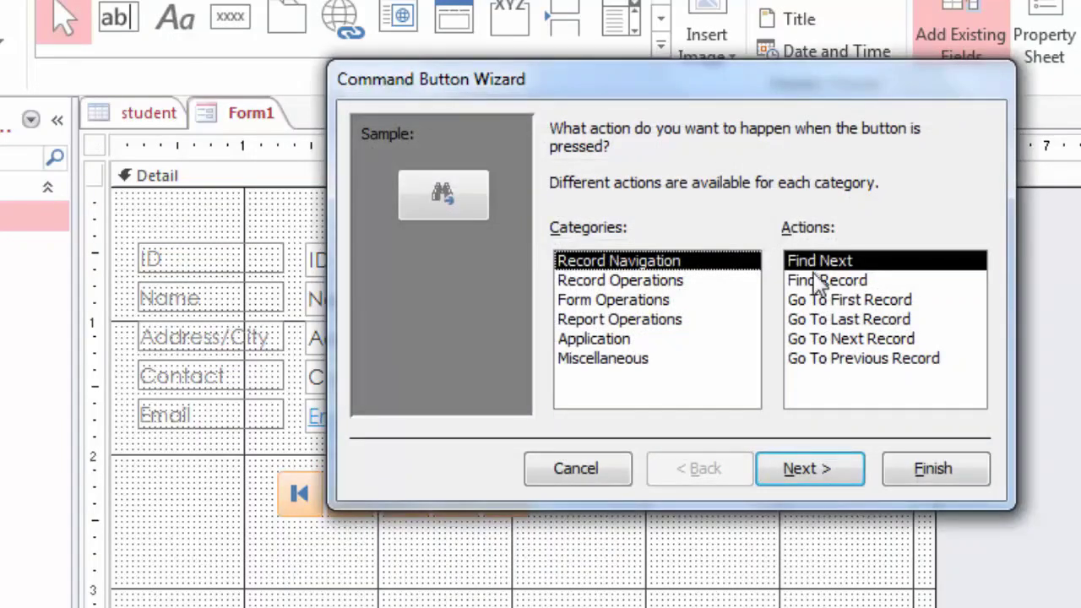
pyautogui.click(668, 282)
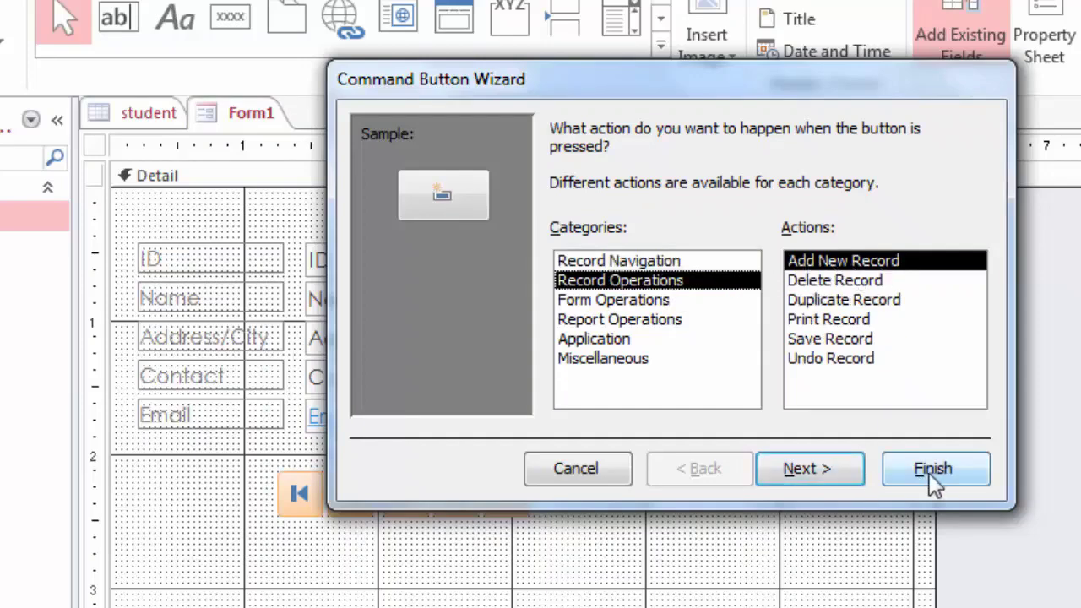
pyautogui.click(837, 477)
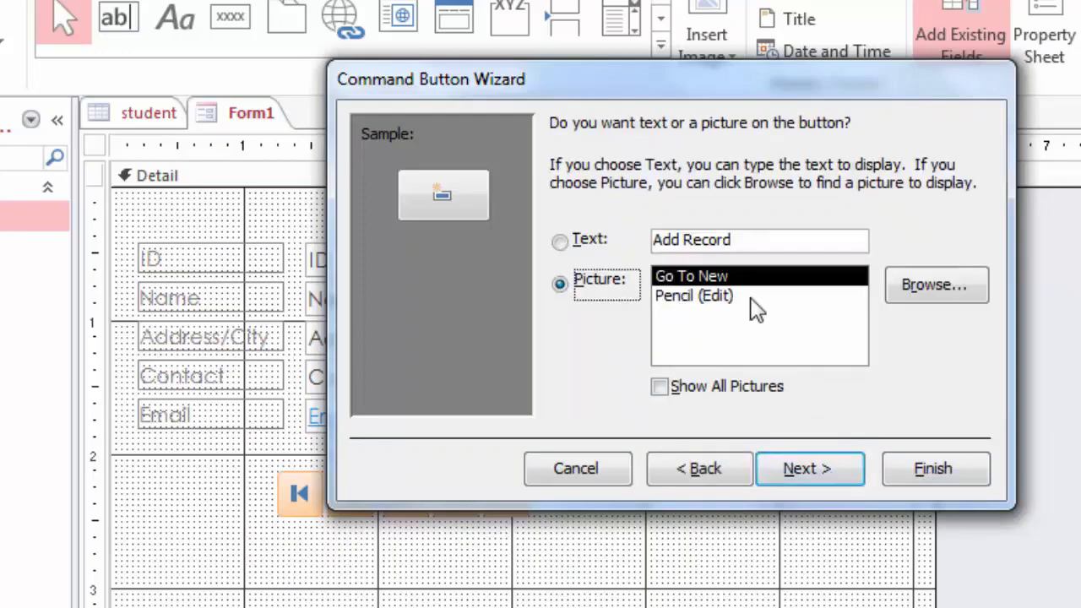
pyautogui.click(560, 241)
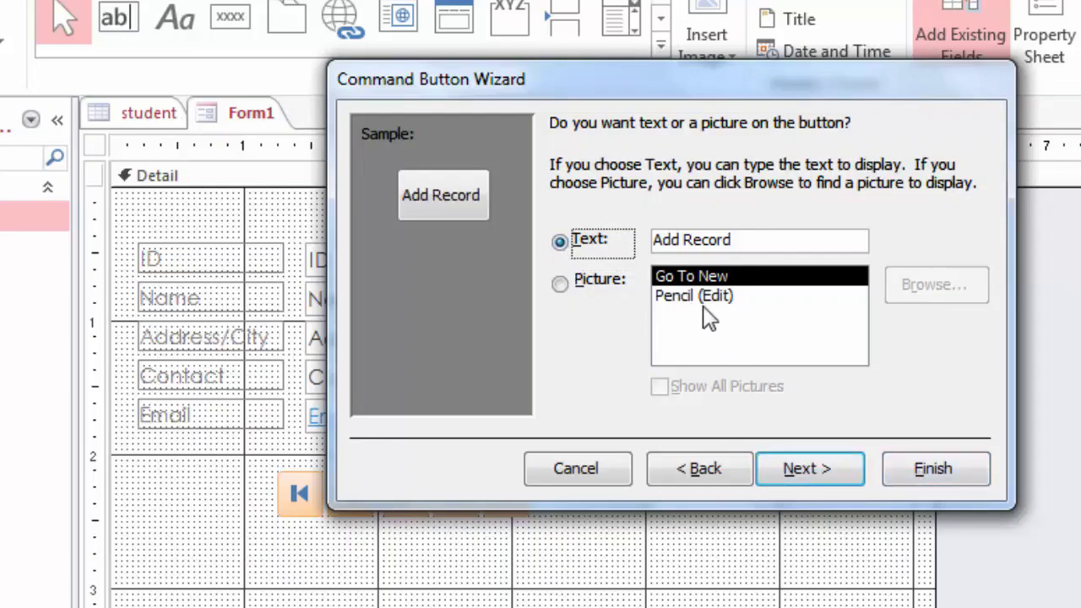
pyautogui.click(935, 469)
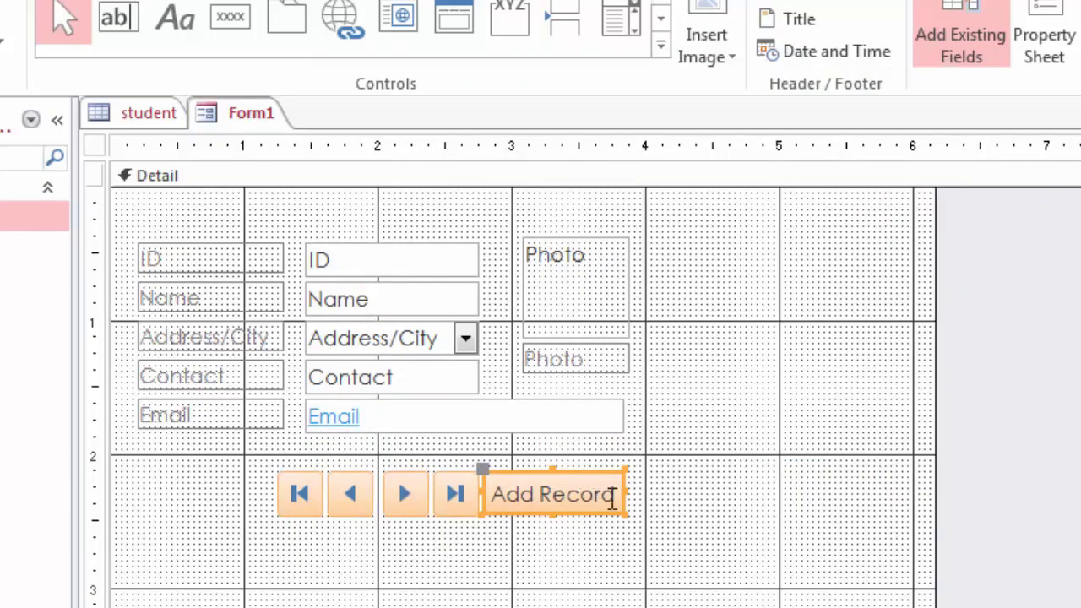
pyautogui.moveTo(616, 497); pyautogui.dragTo(490, 495)
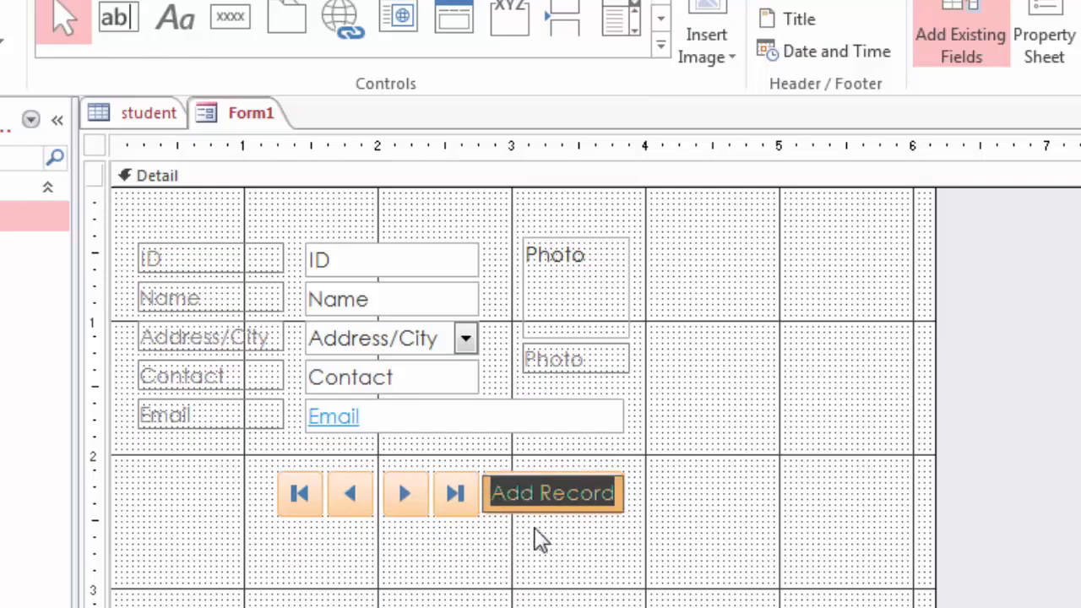
pyautogui.write('ADD')
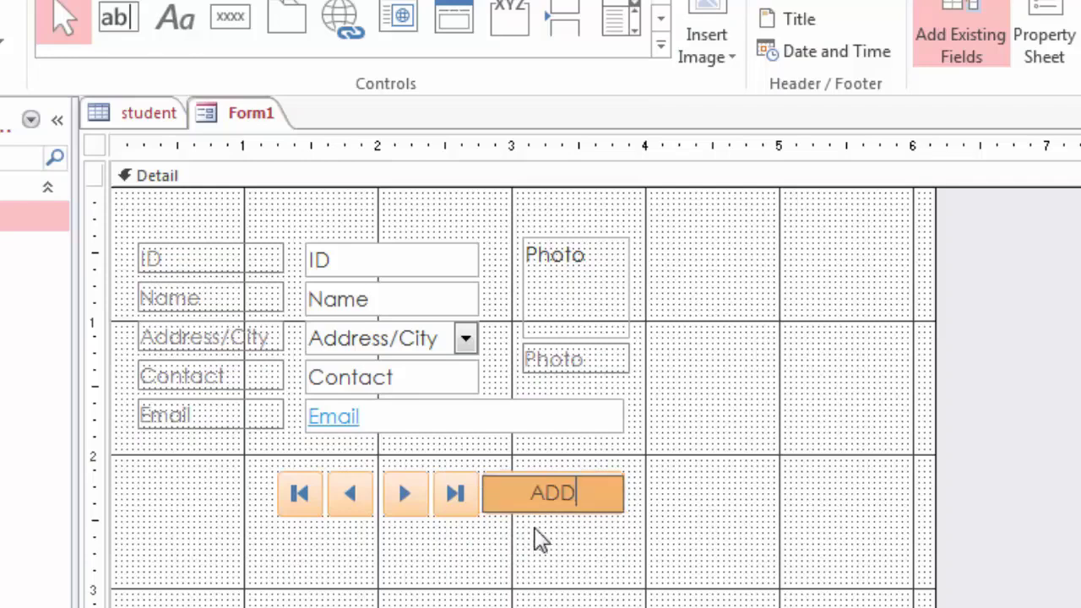
pyautogui.click(688, 536)
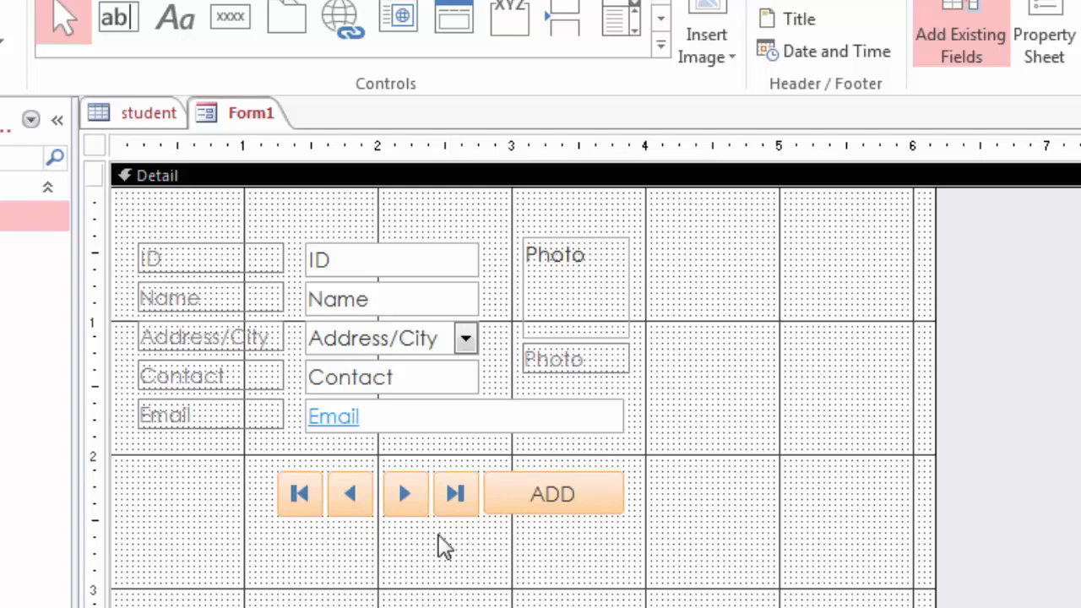
# Step: Draw a Save Record button left of the first-record button and shrink it to match its neighbours
pyautogui.click(231, 19)
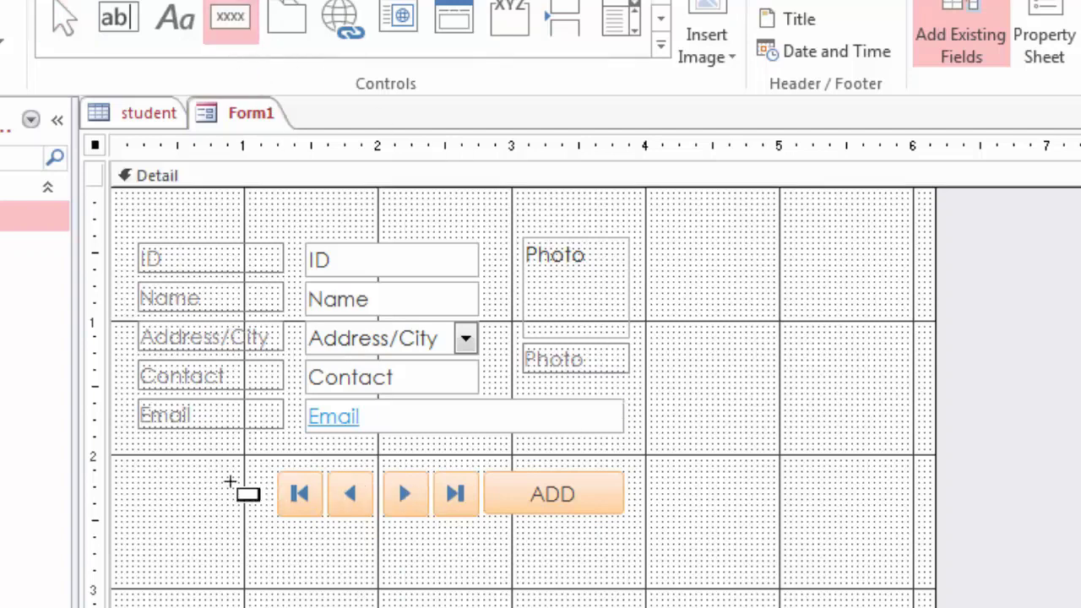
pyautogui.moveTo(224, 472); pyautogui.dragTo(268, 513)
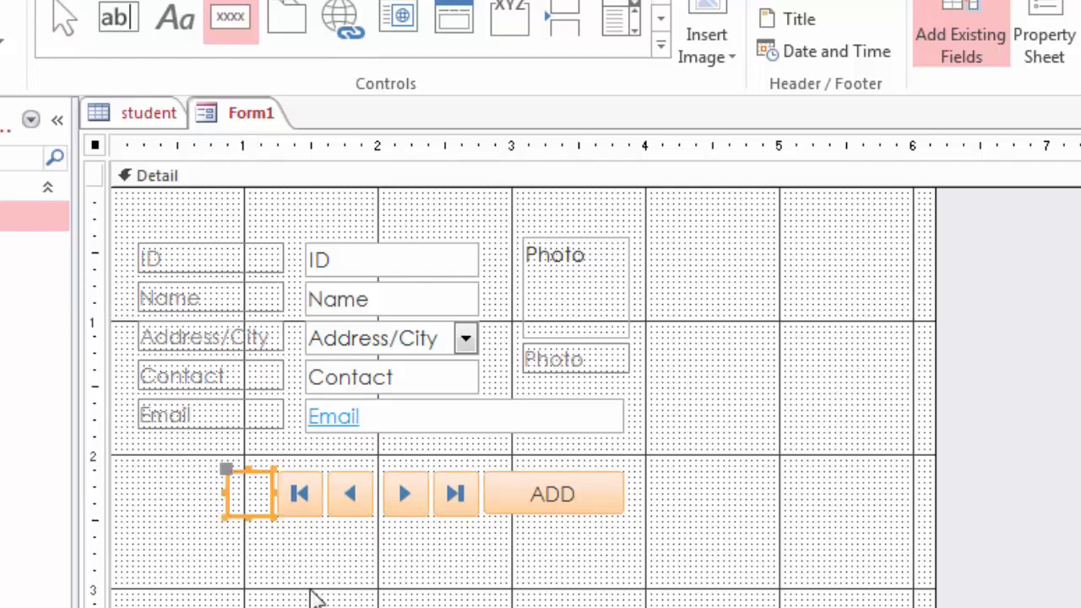
pyautogui.click(629, 287)
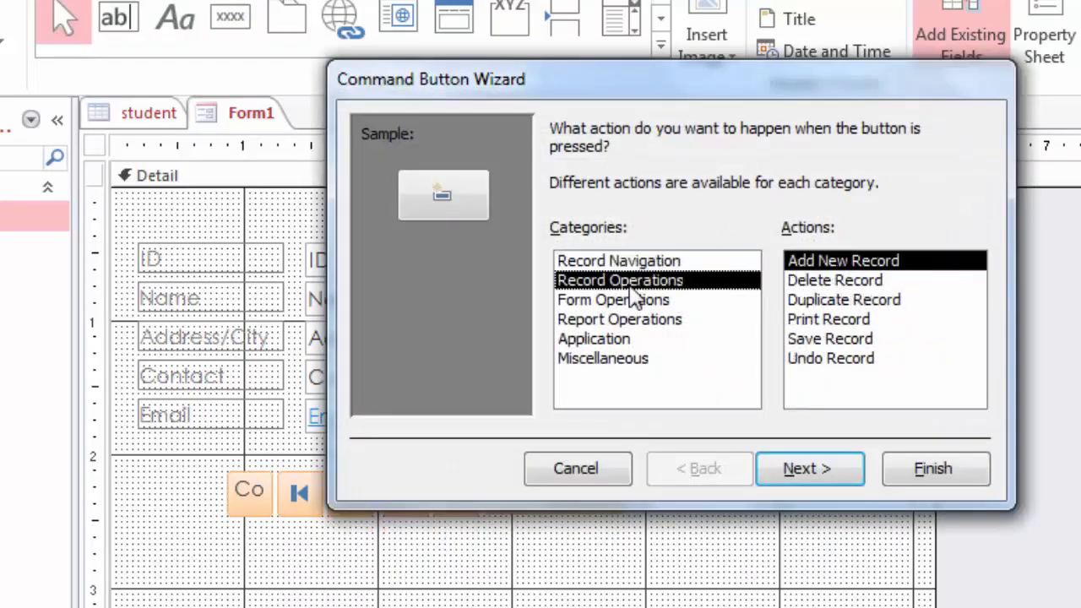
pyautogui.click(841, 340)
pyautogui.click(936, 479)
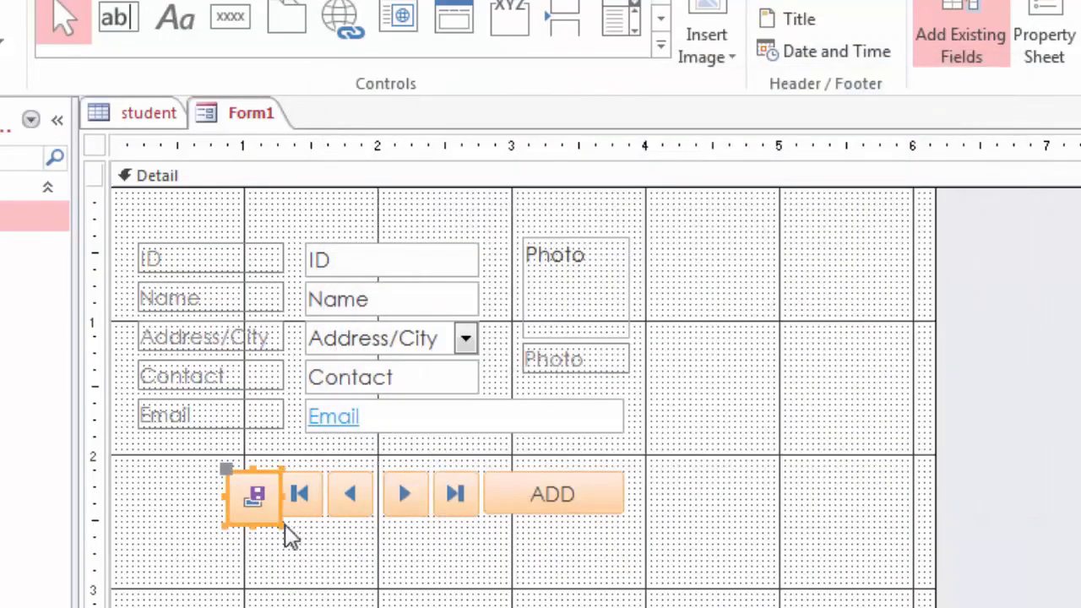
pyautogui.moveTo(284, 527); pyautogui.dragTo(276, 517)
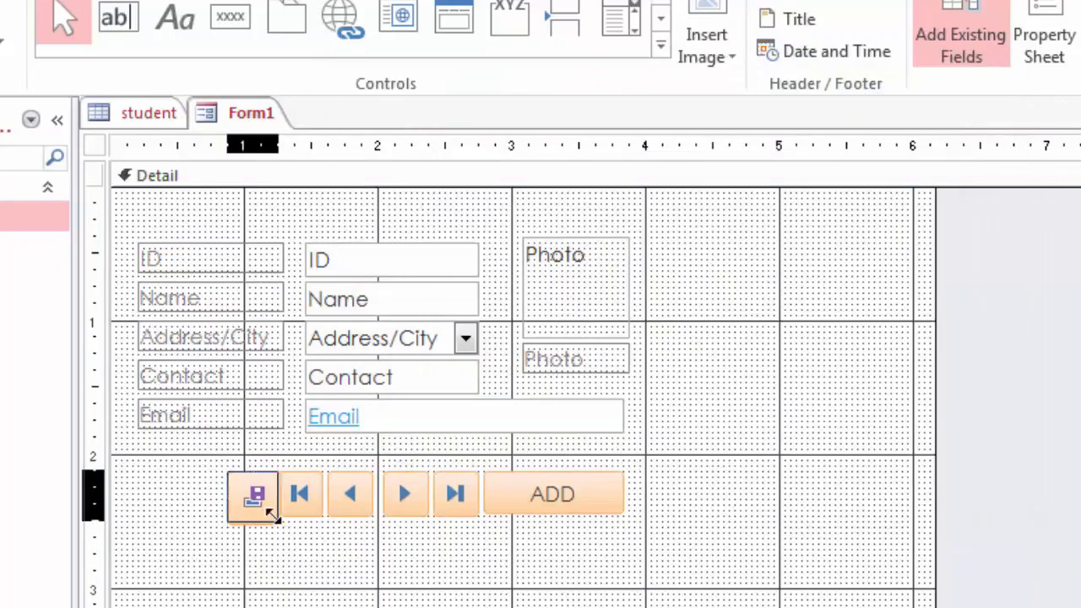
pyautogui.click(365, 551)
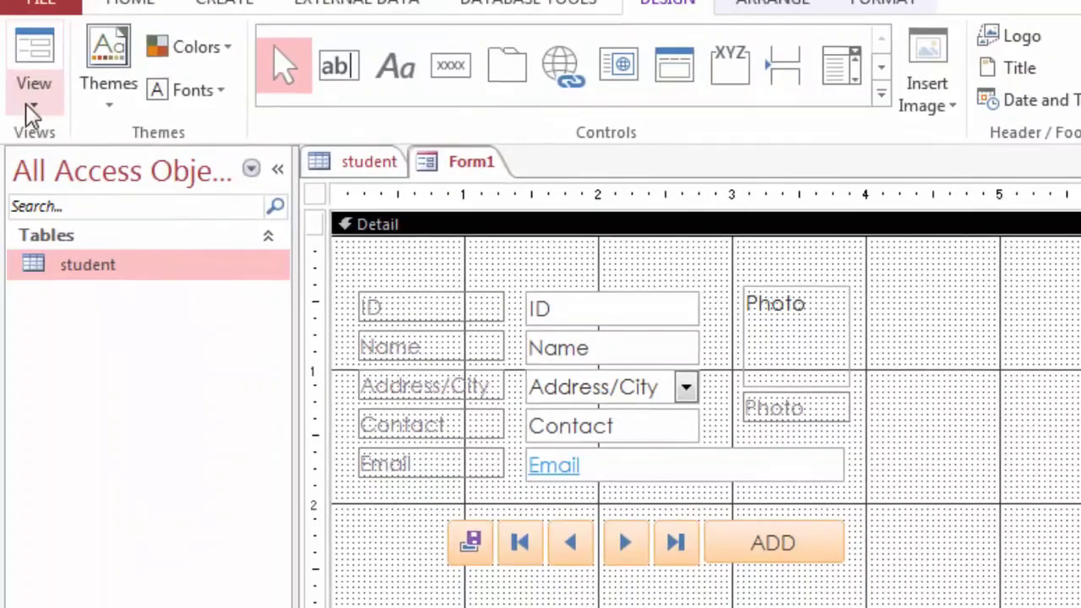
# Step: Switch Form1 to Layout View to show the first student's data, then bring up the Themes gallery
pyautogui.click(0, 57)
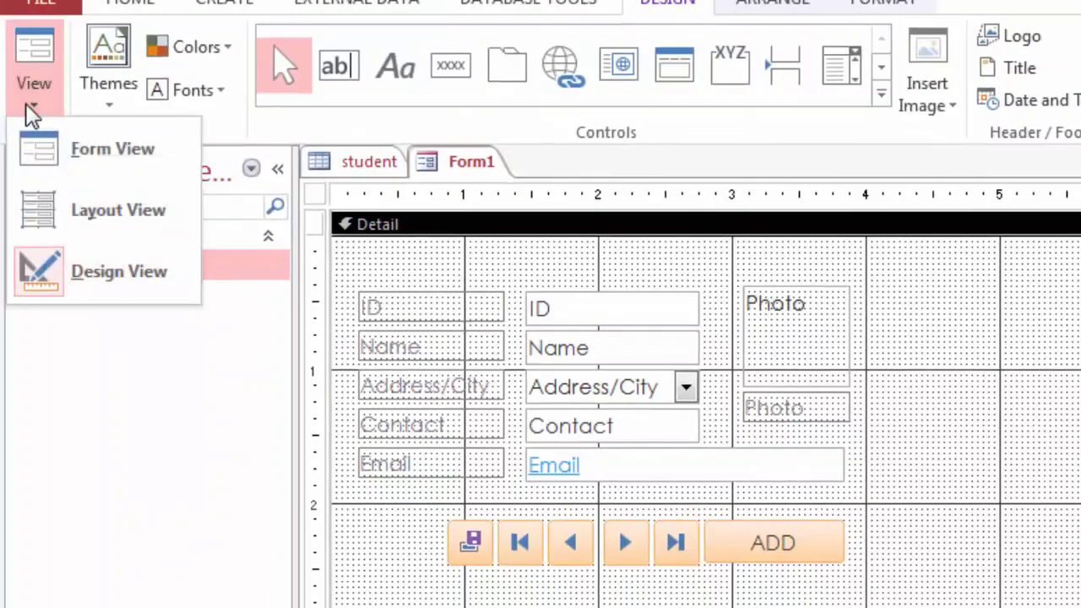
pyautogui.click(63, 210)
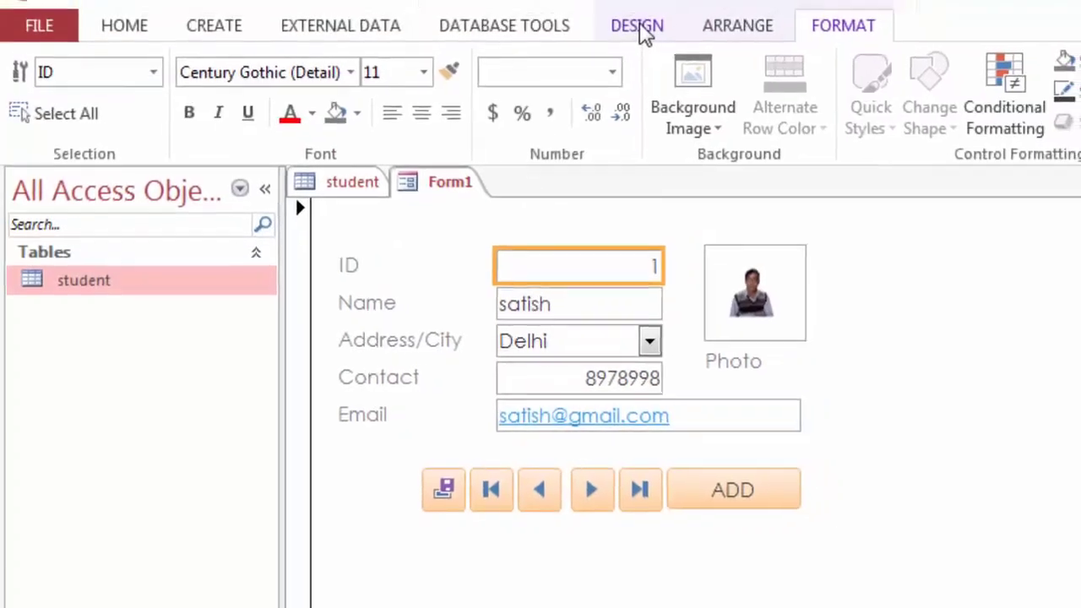
pyautogui.click(641, 29)
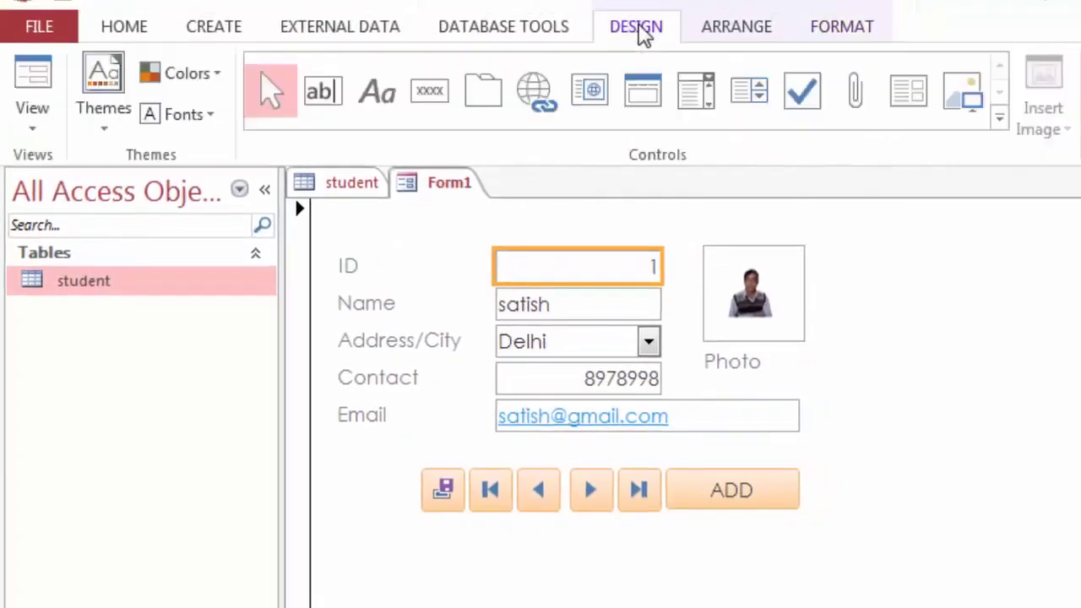
pyautogui.click(105, 124)
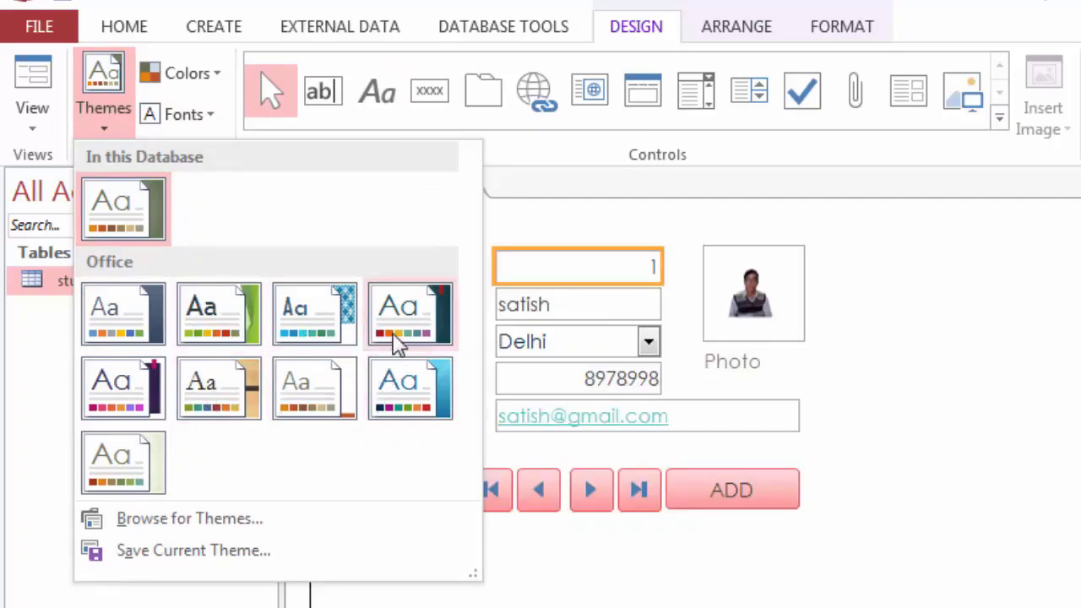
# Step: Apply the Ion Boardroom theme to Form1, leaving the theme Colors and Fonts unchanged
pyautogui.click(148, 403)
pyautogui.click(215, 73)
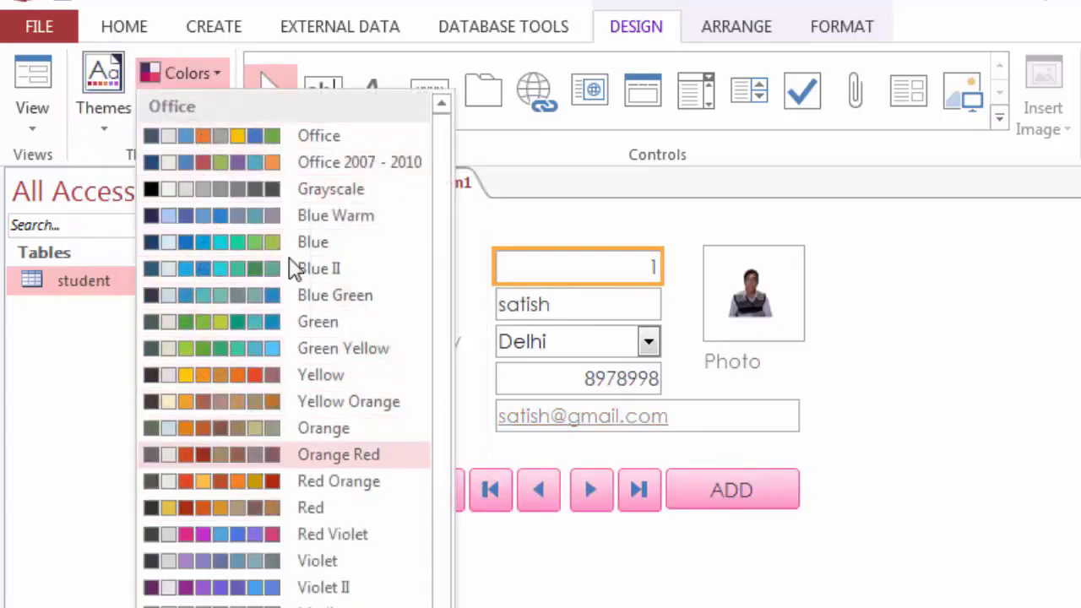
pyautogui.click(216, 81)
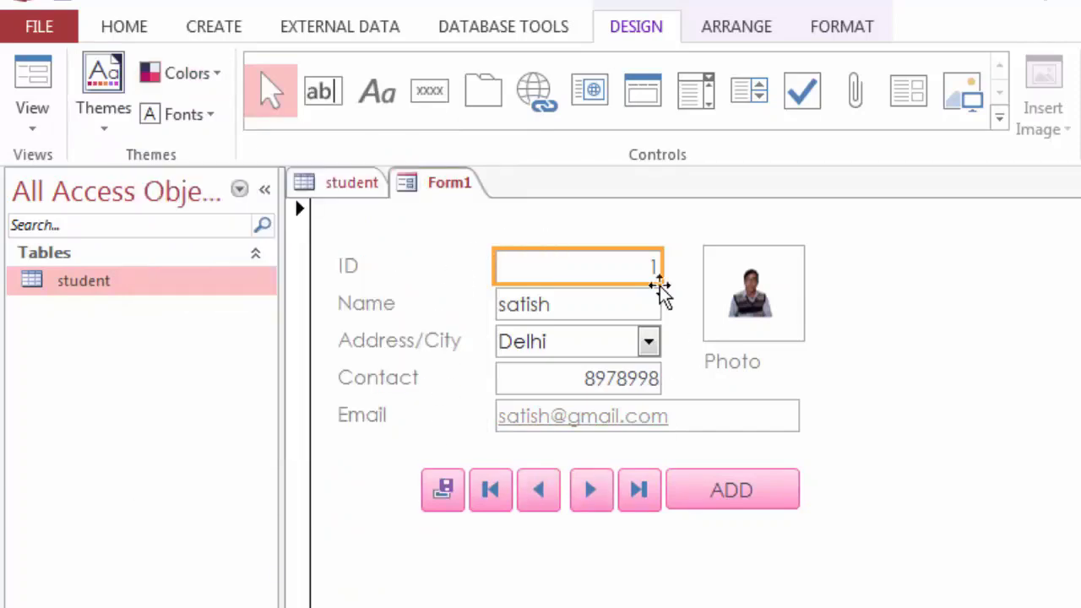
pyautogui.click(213, 120)
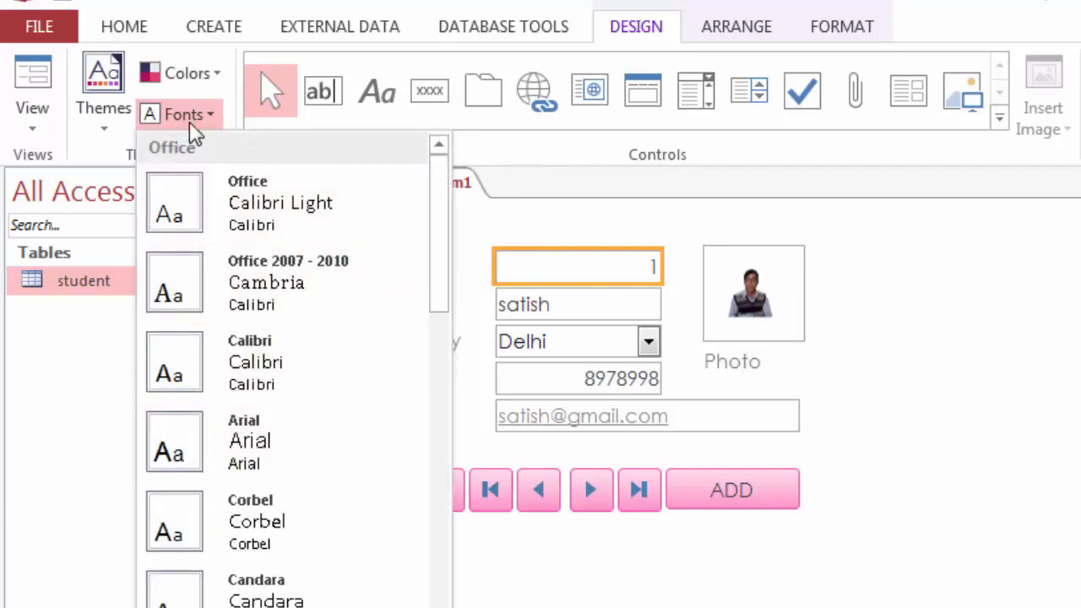
pyautogui.click(213, 120)
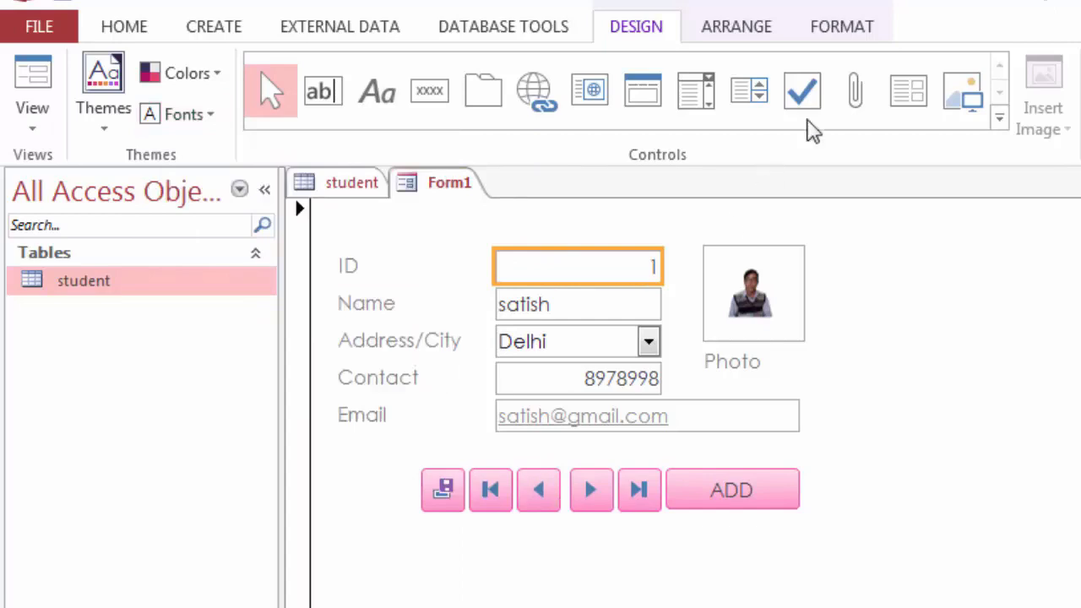
pyautogui.click(842, 32)
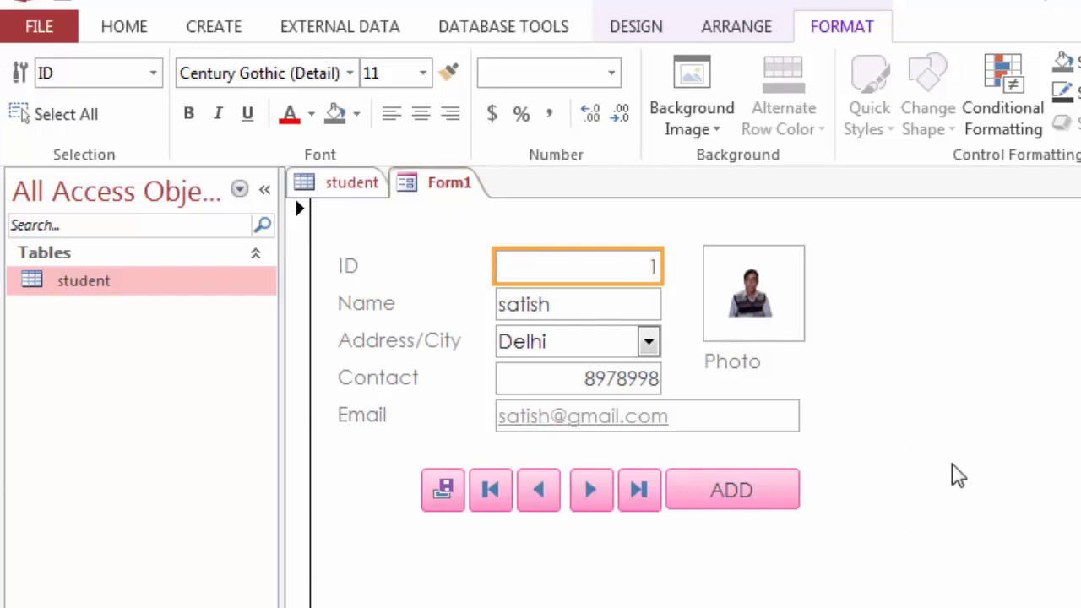
# Step: Glance at the student table, then select the whole Form1 and switch it to Form View
pyautogui.click(332, 188)
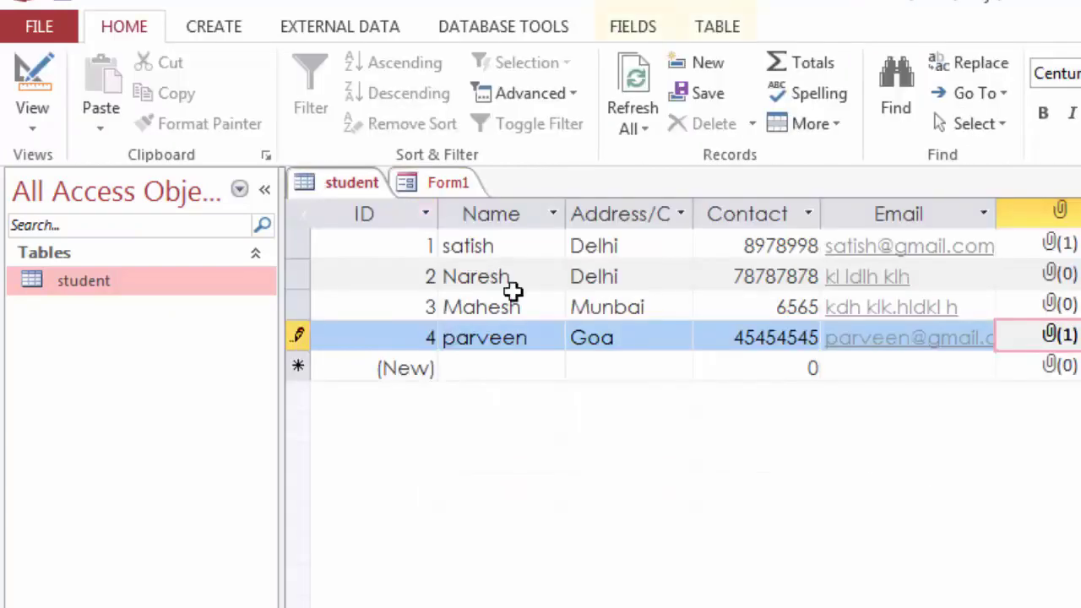
pyautogui.click(449, 189)
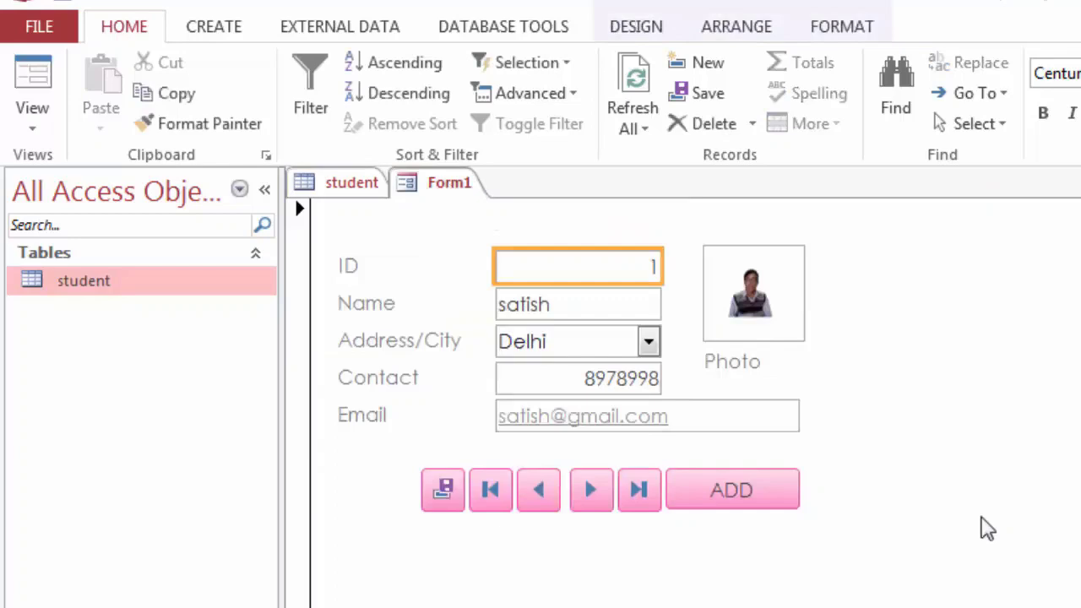
pyautogui.click(907, 453)
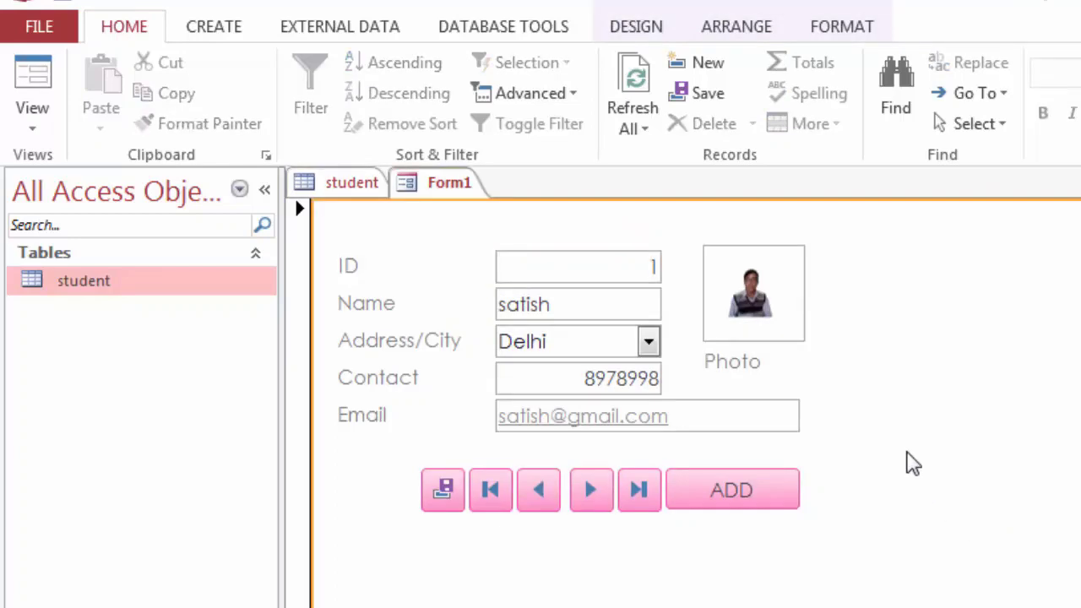
pyautogui.click(51, 134)
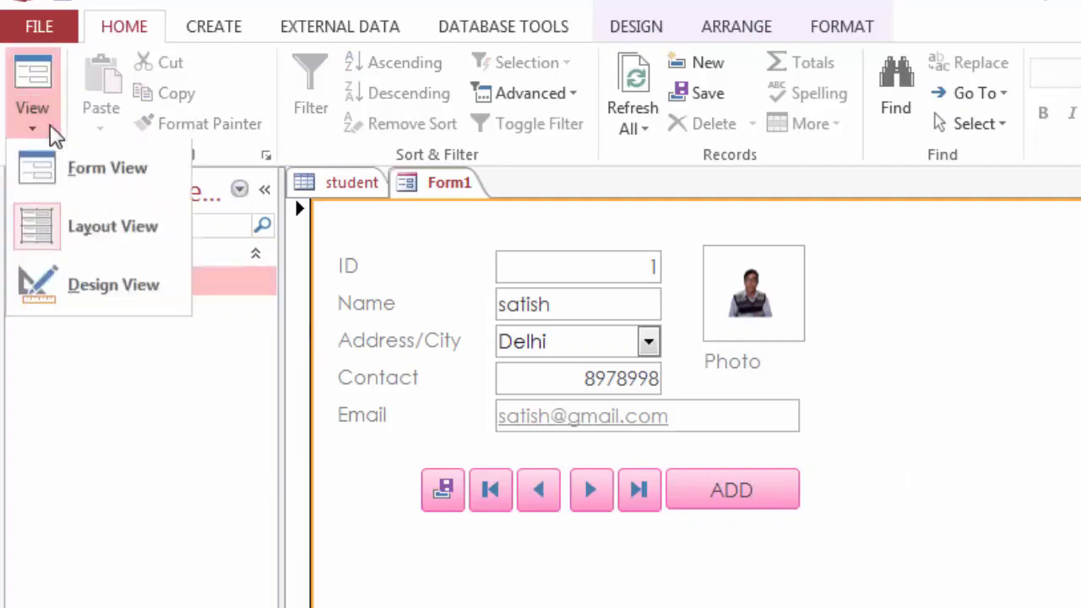
pyautogui.click(85, 182)
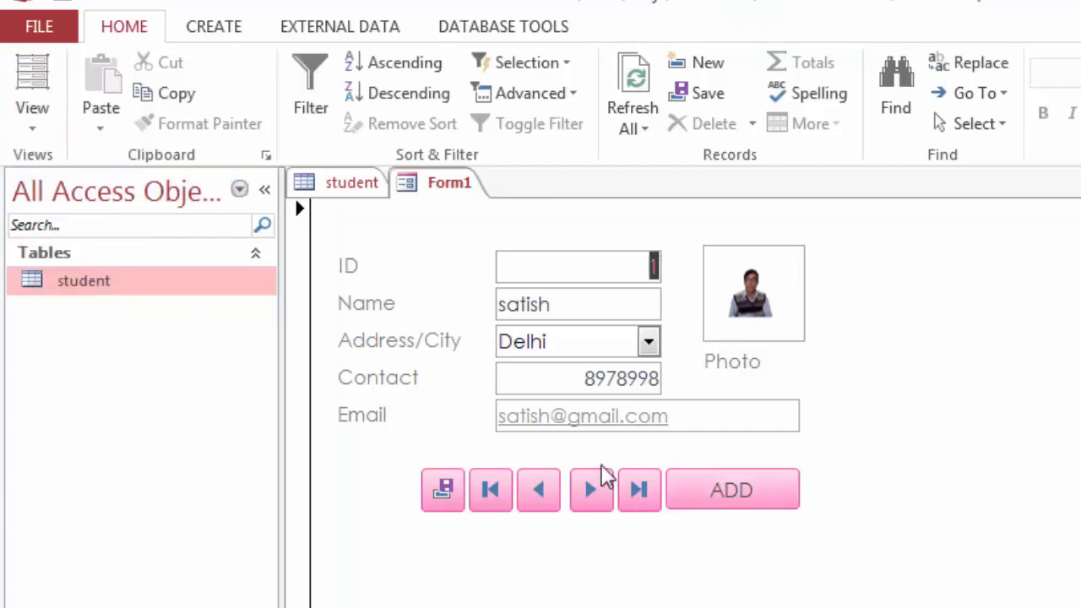
# Step: Step through the student records with Next, First and Last Record, refreshing the form once
pyautogui.click(592, 498)
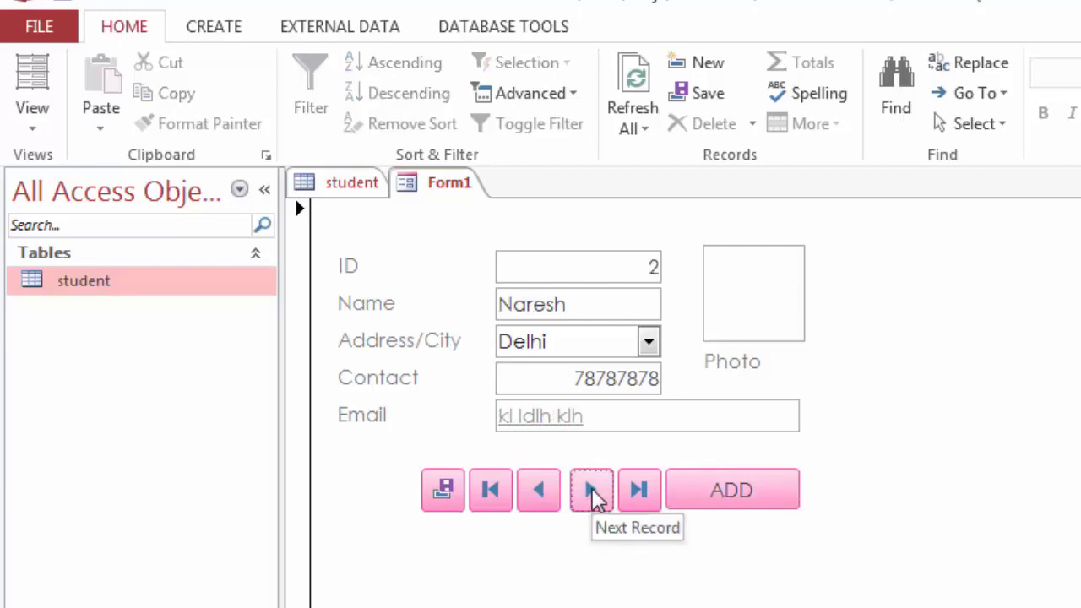
pyautogui.click(592, 499)
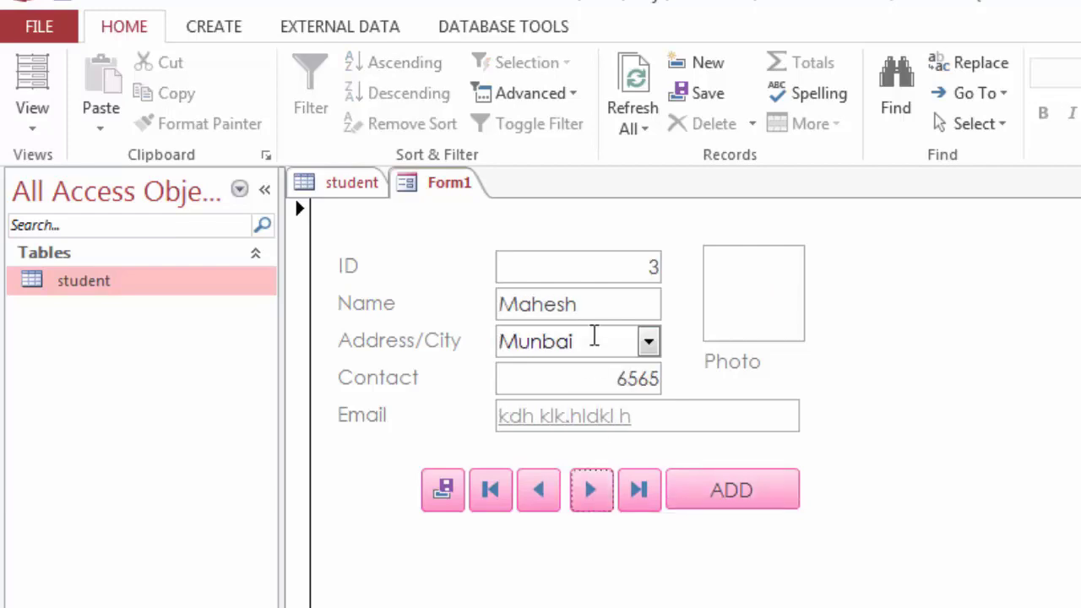
pyautogui.click(497, 496)
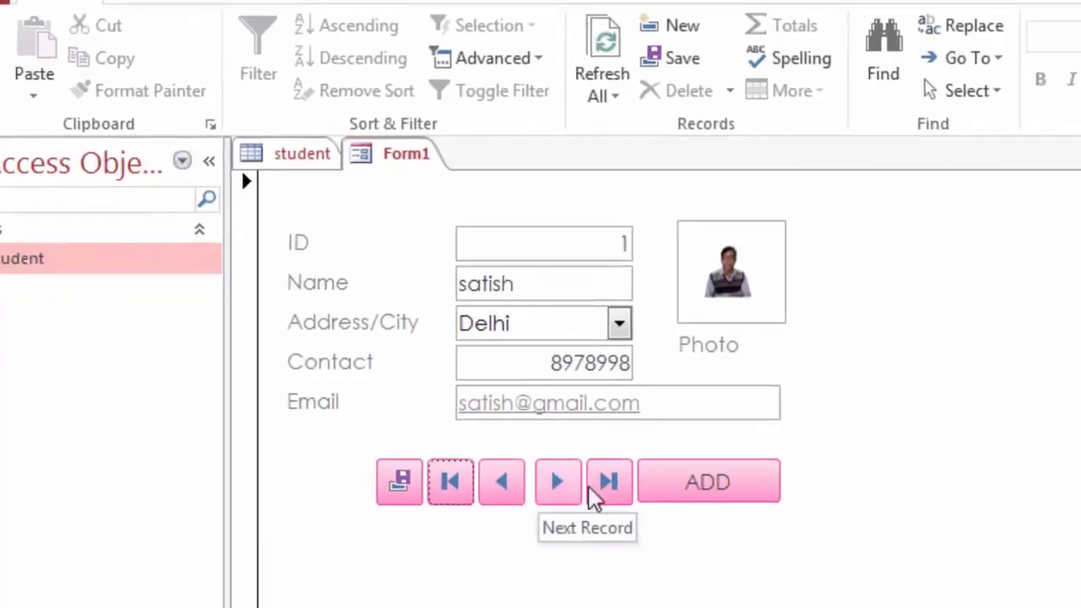
pyautogui.click(574, 486)
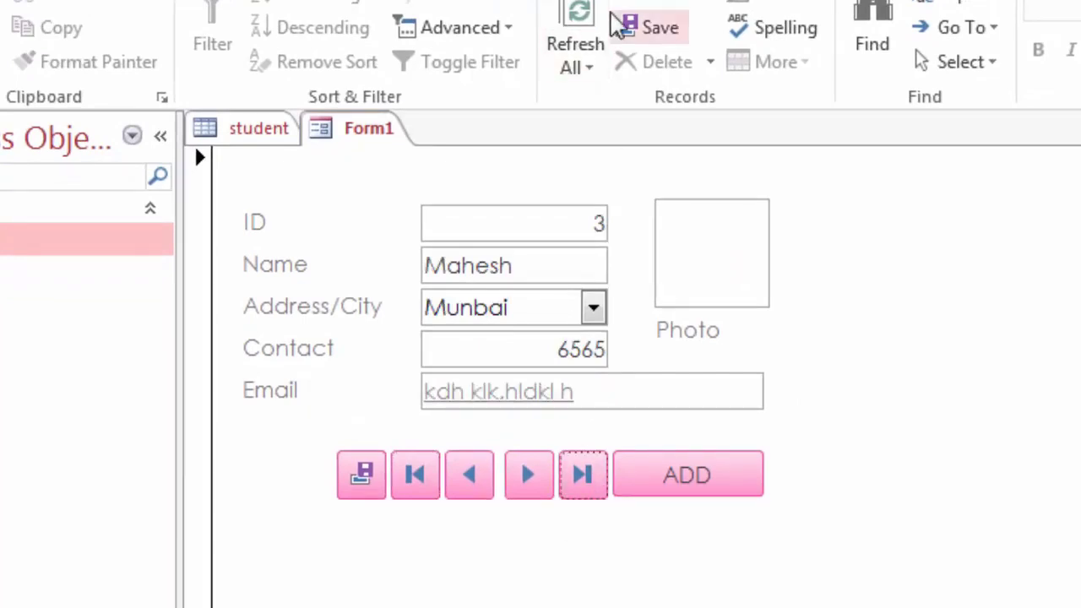
pyautogui.click(584, 26)
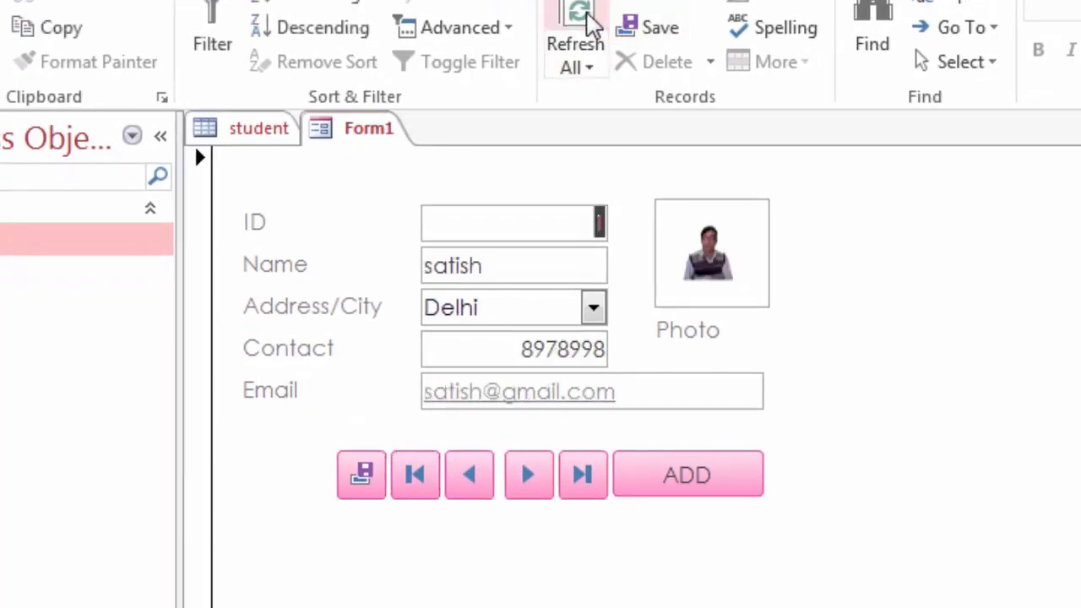
pyautogui.click(580, 478)
pyautogui.click(415, 478)
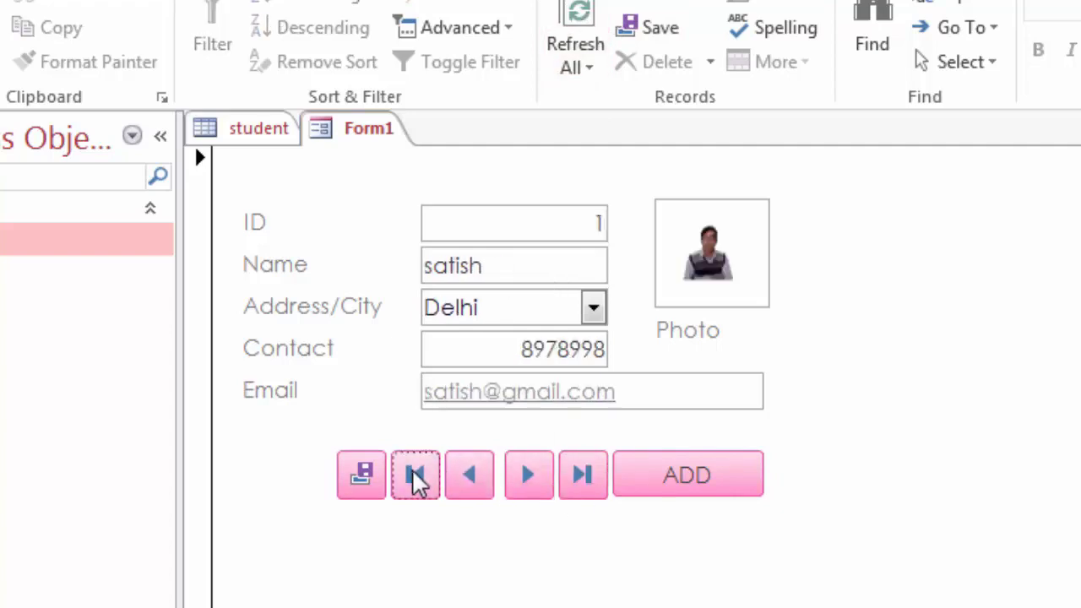
pyautogui.click(582, 485)
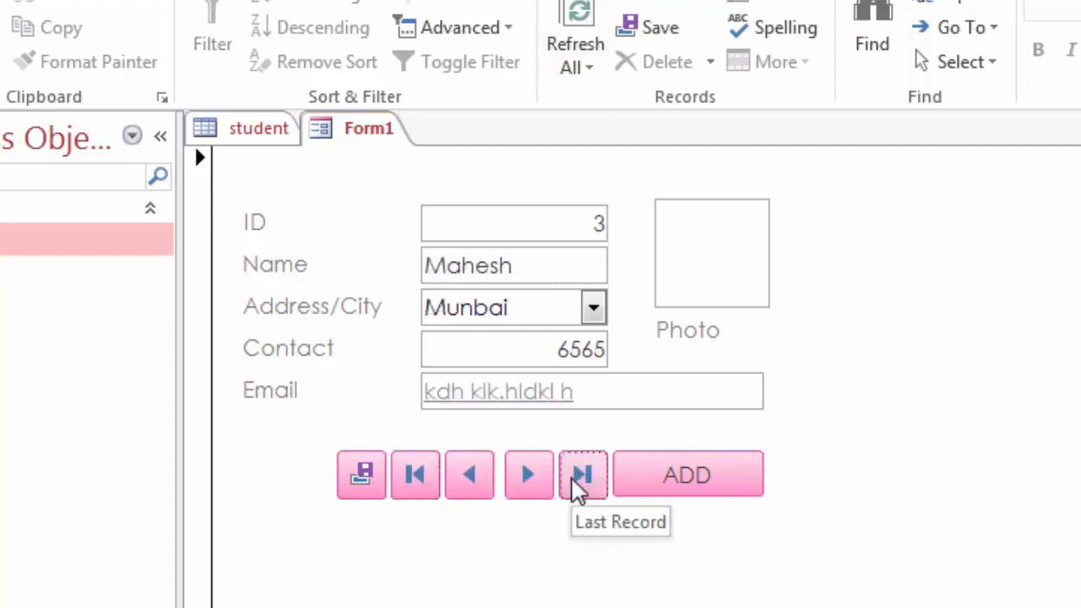
# Step: Check the student table, refresh Form1 to confirm four records, and start a blank new record with ADD
pyautogui.click(249, 131)
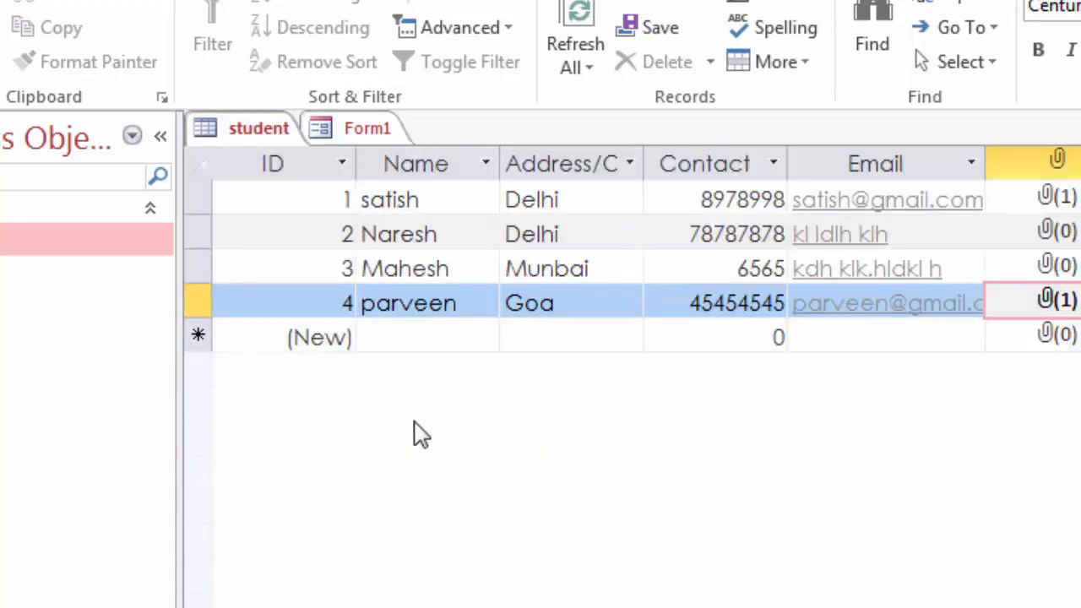
pyautogui.click(358, 137)
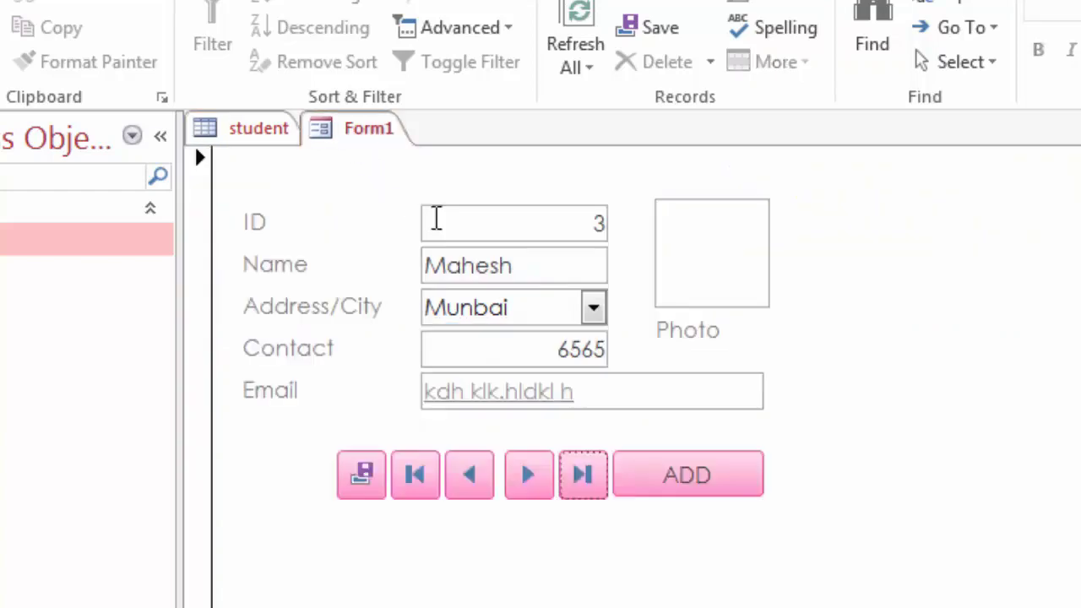
pyautogui.click(578, 38)
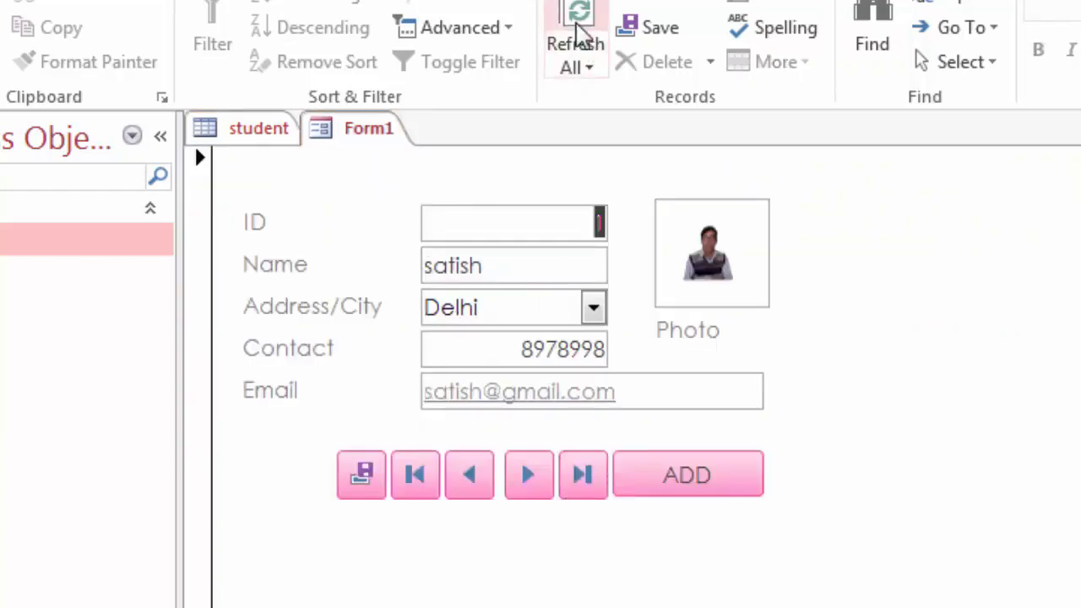
pyautogui.click(581, 474)
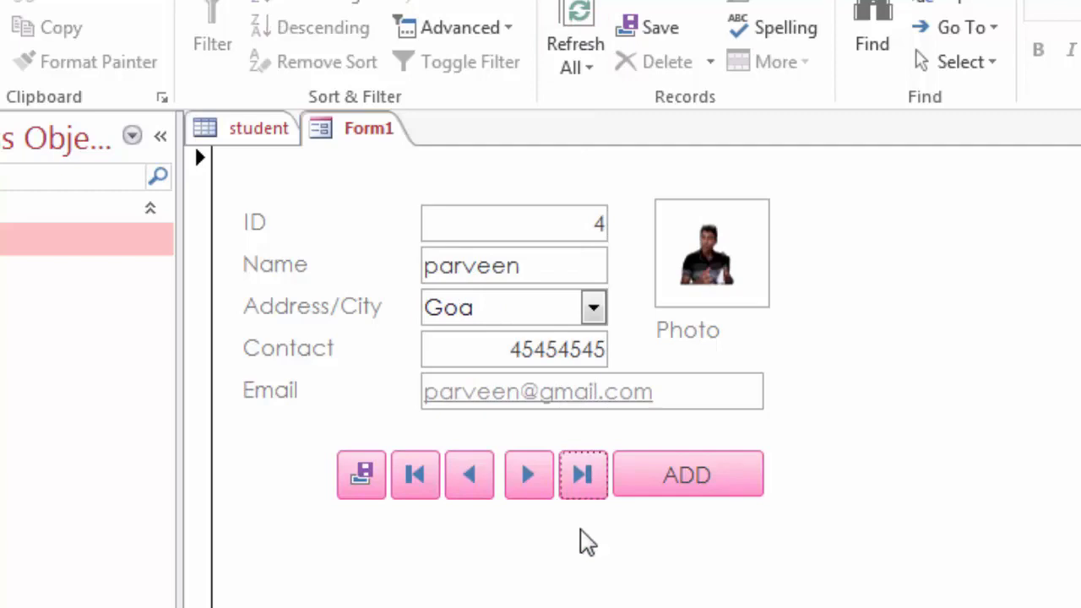
pyautogui.click(419, 478)
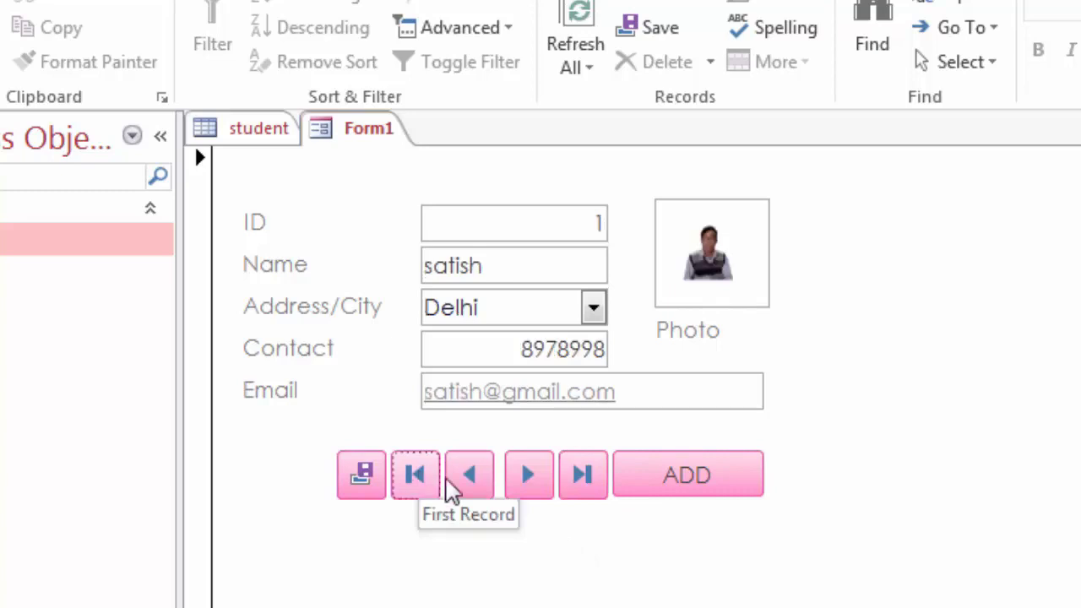
pyautogui.click(680, 486)
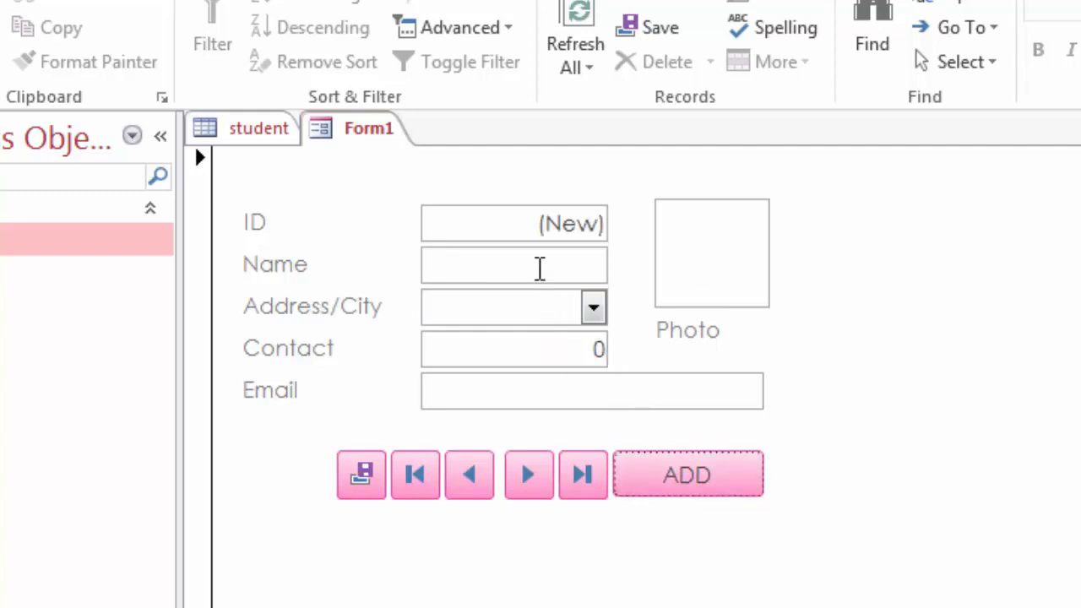
# Step: Enter the new student's name, Delhi as the city, a contact number and an e-mail address
pyautogui.click(540, 269)
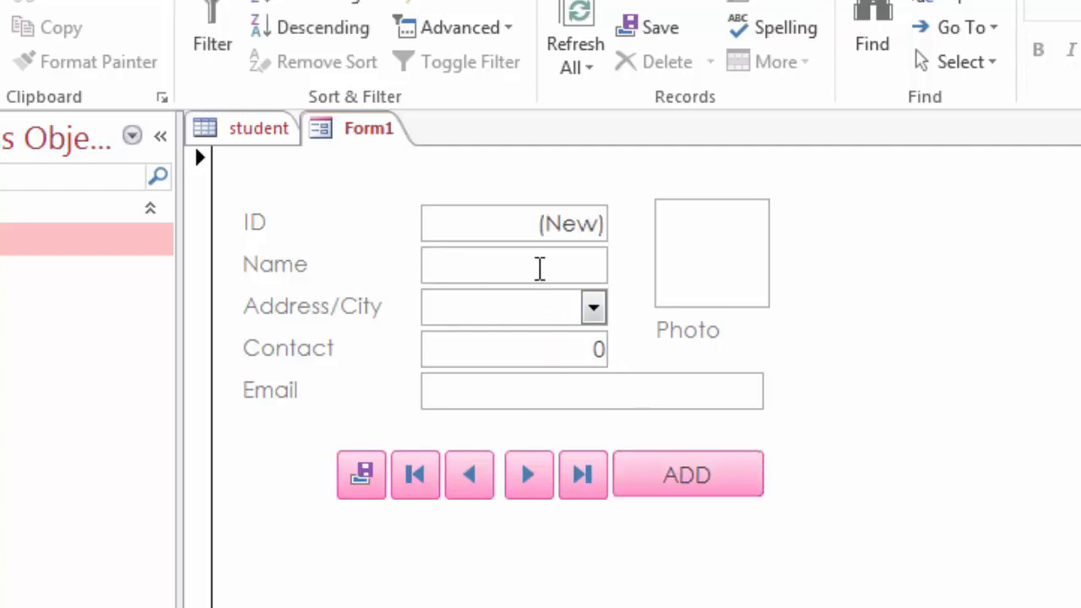
pyautogui.write('golu')
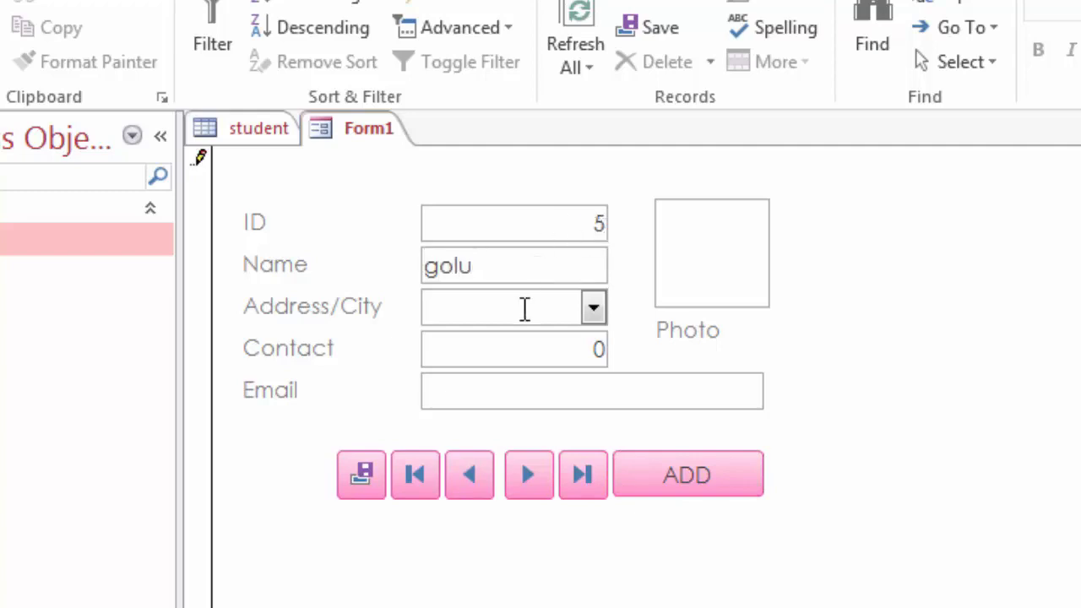
pyautogui.click(525, 308)
pyautogui.click(594, 314)
pyautogui.click(570, 348)
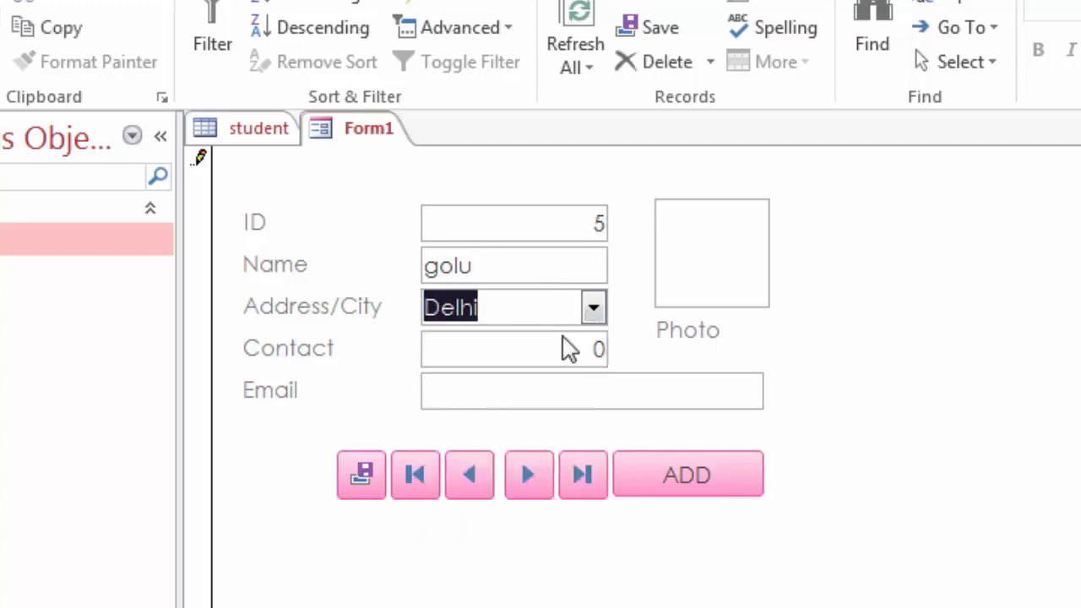
pyautogui.press('Tab')
pyautogui.write('546565')
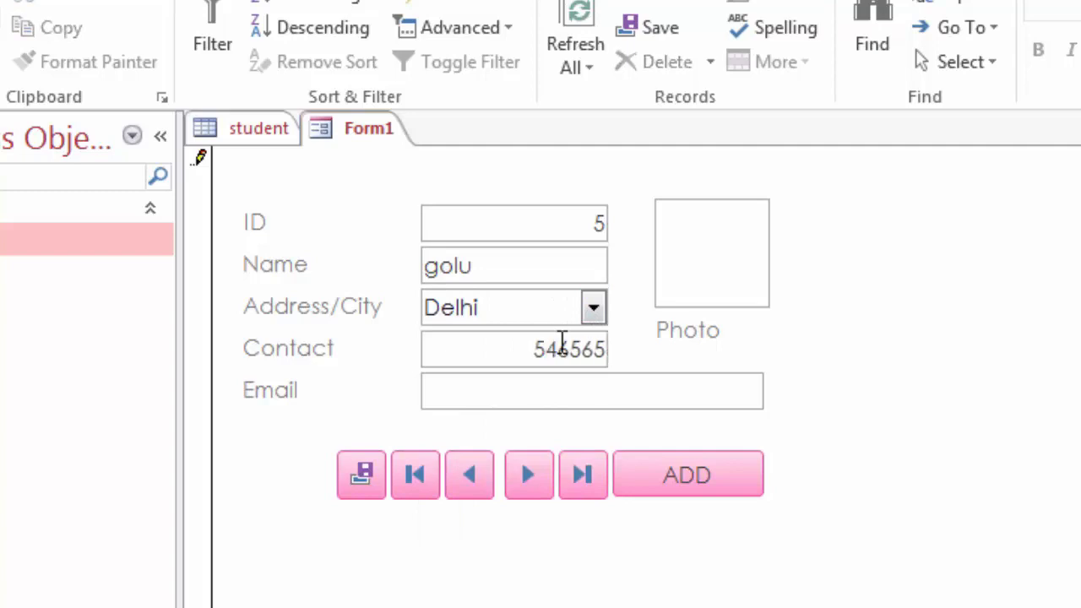
pyautogui.press('Tab')
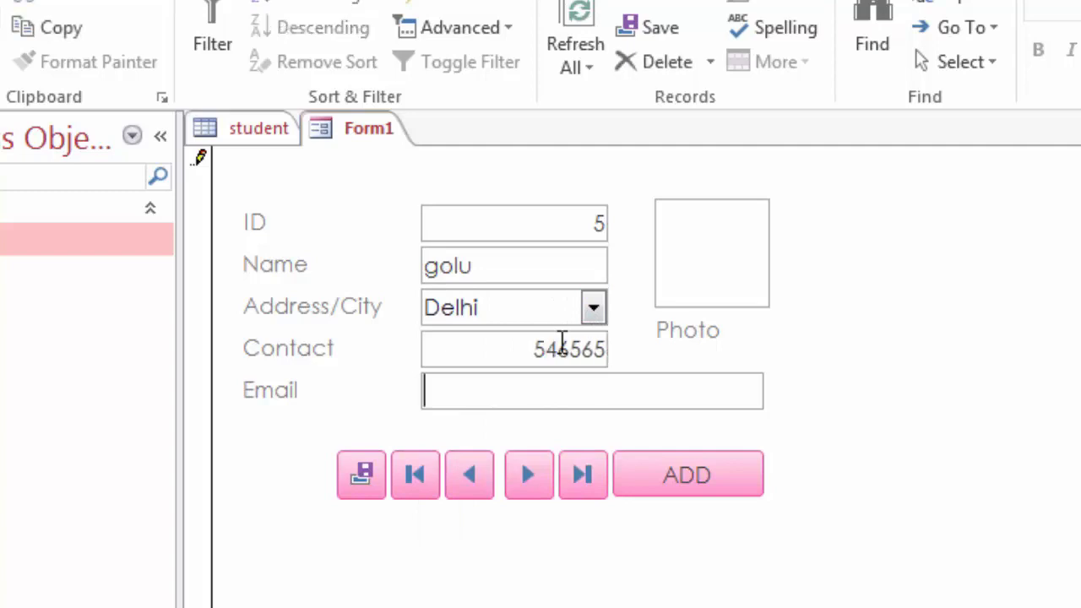
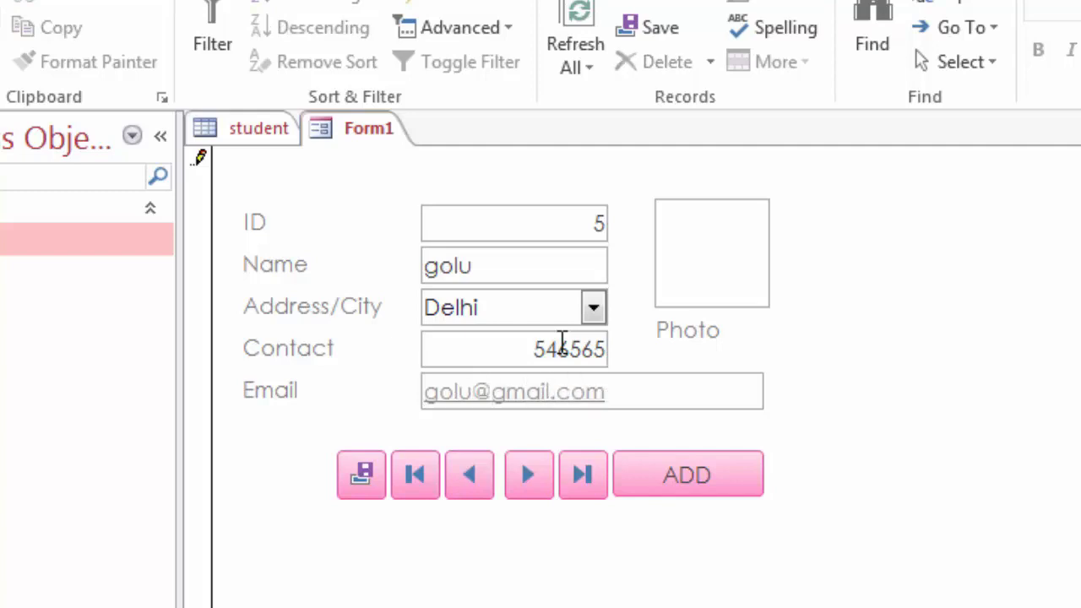
pyautogui.press('Tab')
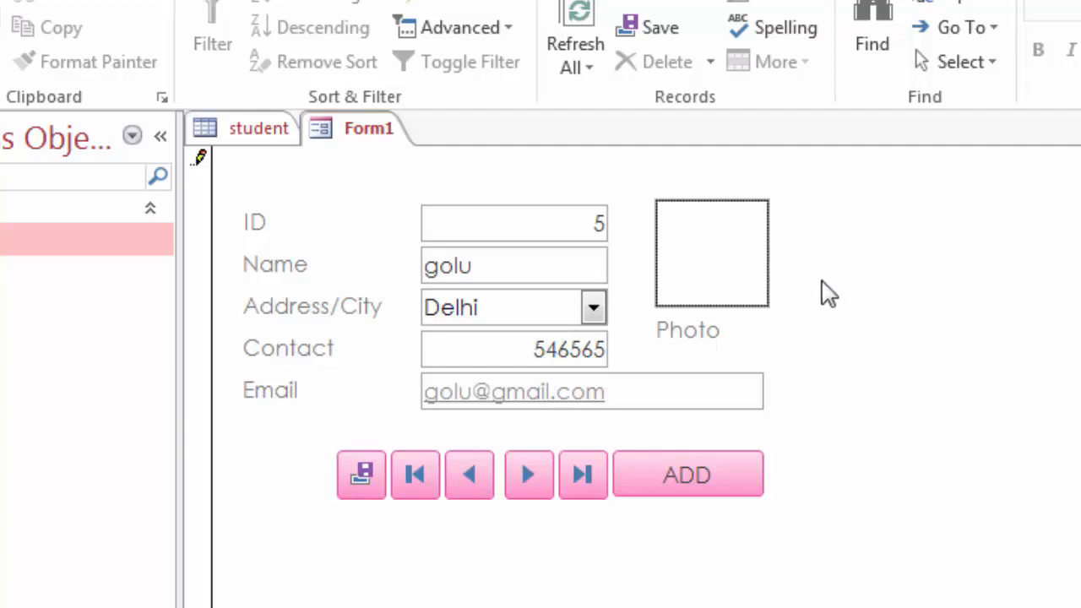
# Step: Attach 5_tips-removebg-preview.png as the photo and save the record
pyautogui.doubleClick(699, 266)
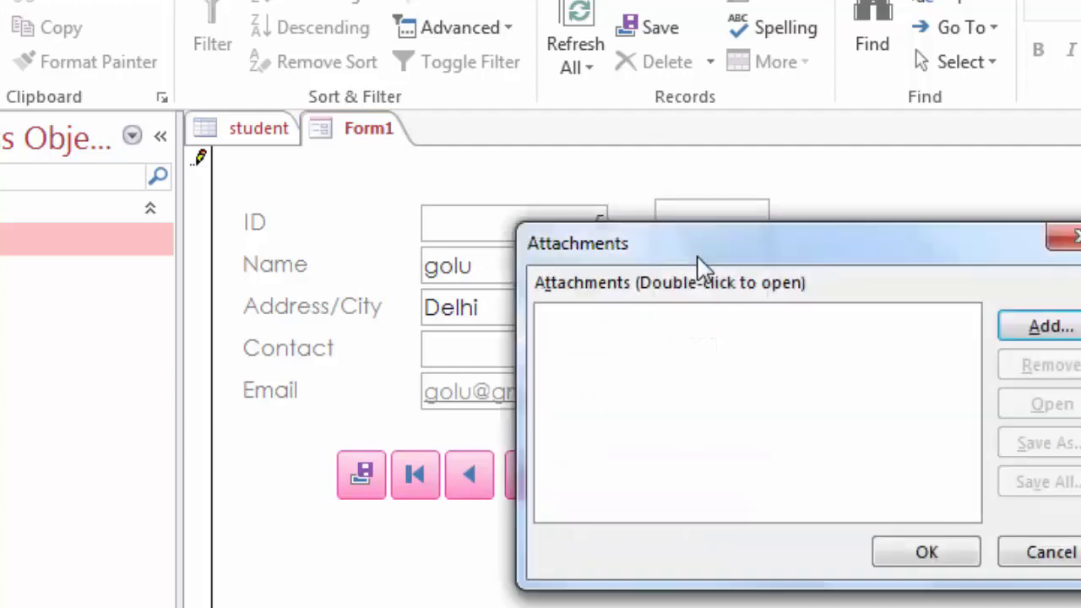
pyautogui.click(1048, 328)
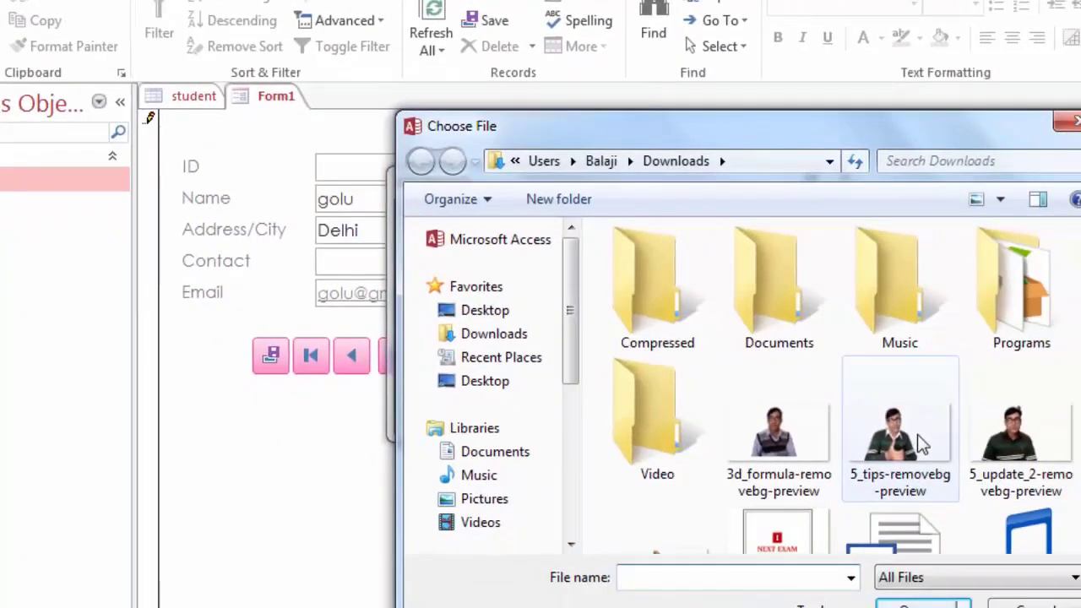
pyautogui.doubleClick(917, 436)
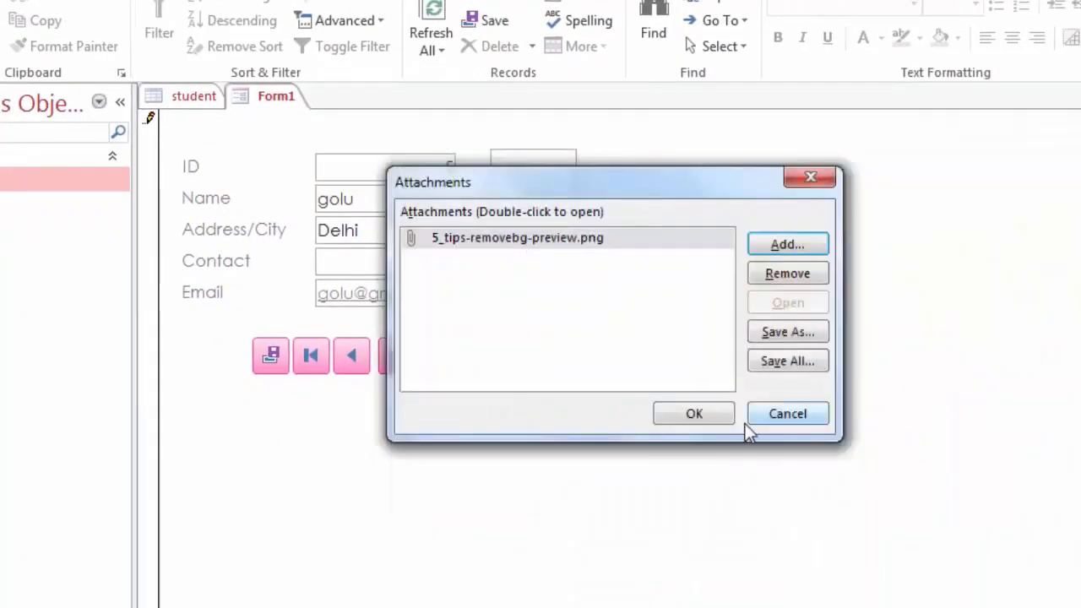
pyautogui.click(706, 416)
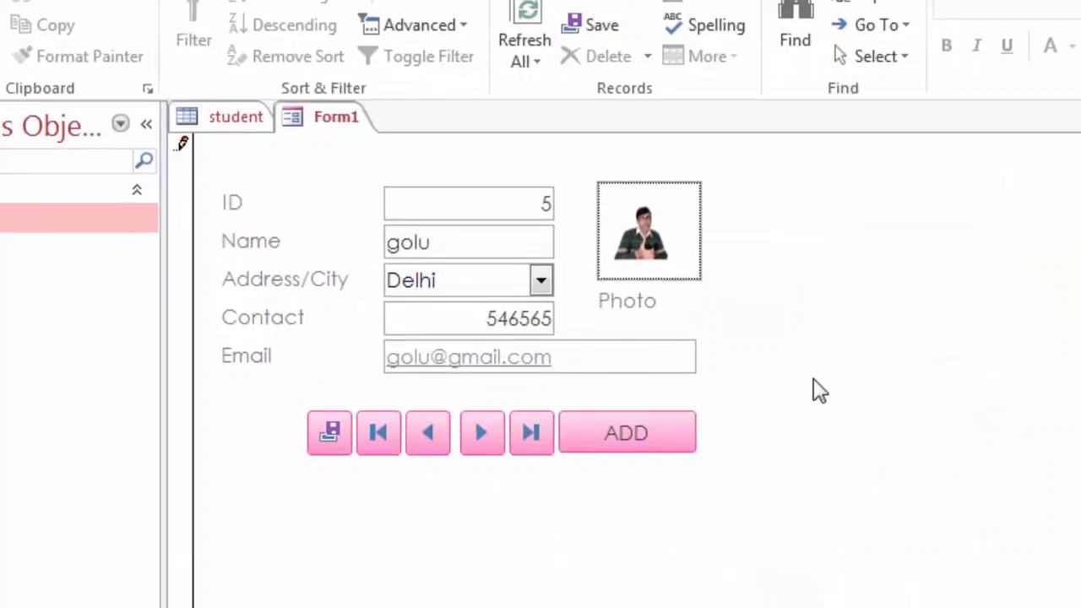
pyautogui.click(333, 431)
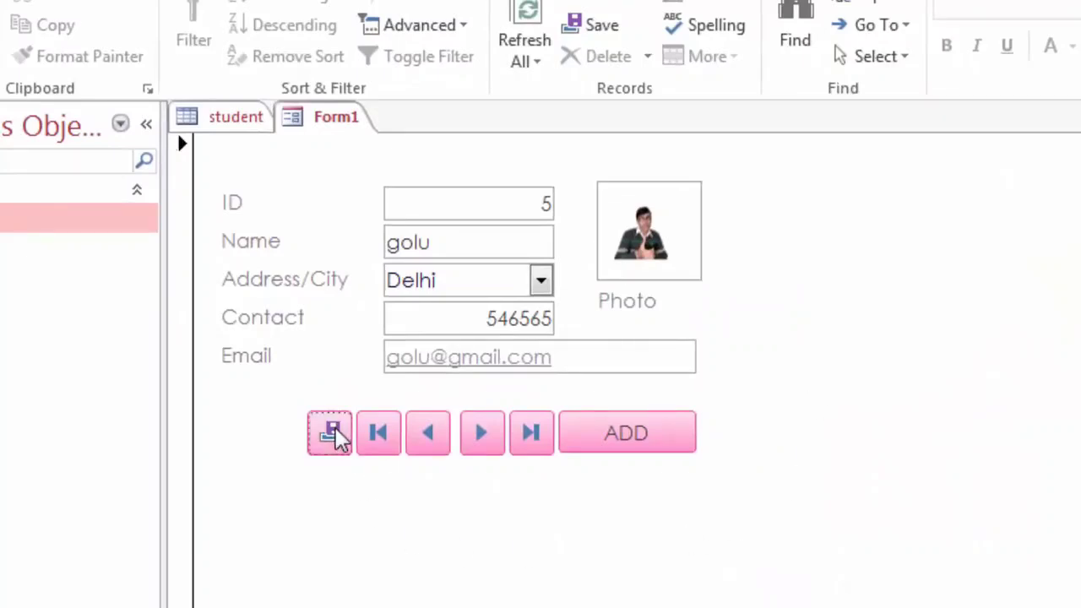
# Step: Refresh the student table so the fifth record appears, then start another blank record in Form1
pyautogui.click(234, 123)
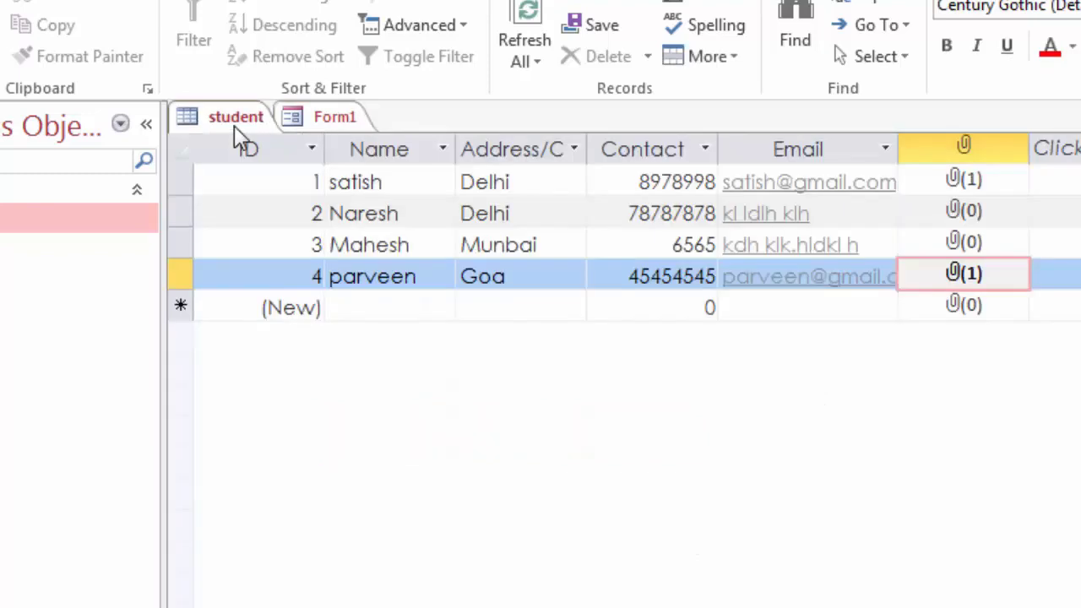
pyautogui.click(525, 26)
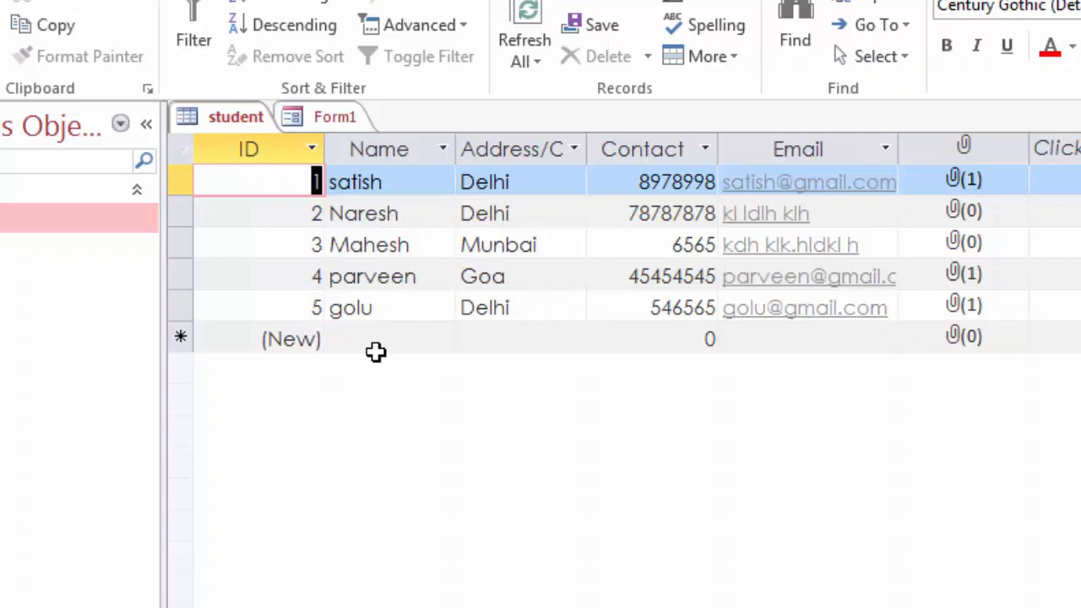
pyautogui.click(338, 119)
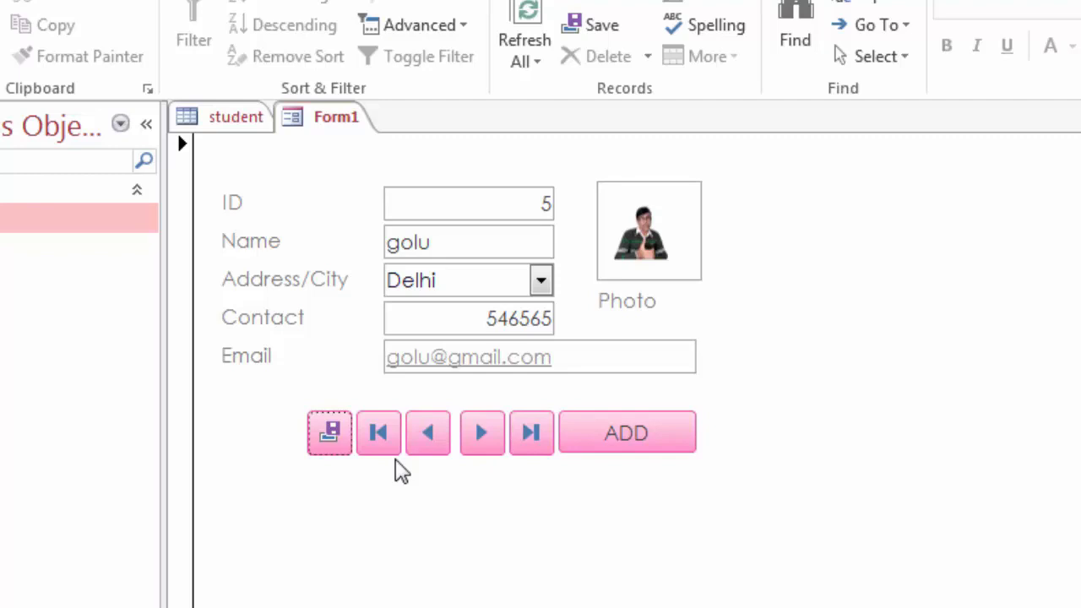
pyautogui.click(647, 437)
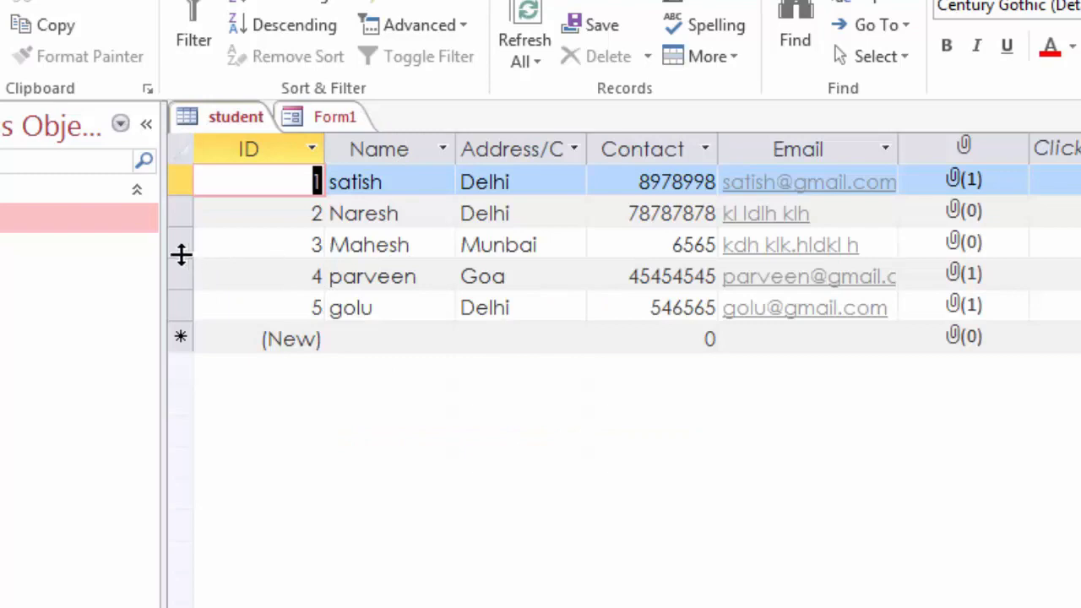
# Step: Delete the record with ID 3 from the student table, confirming the deletion with Yes
pyautogui.click(178, 250)
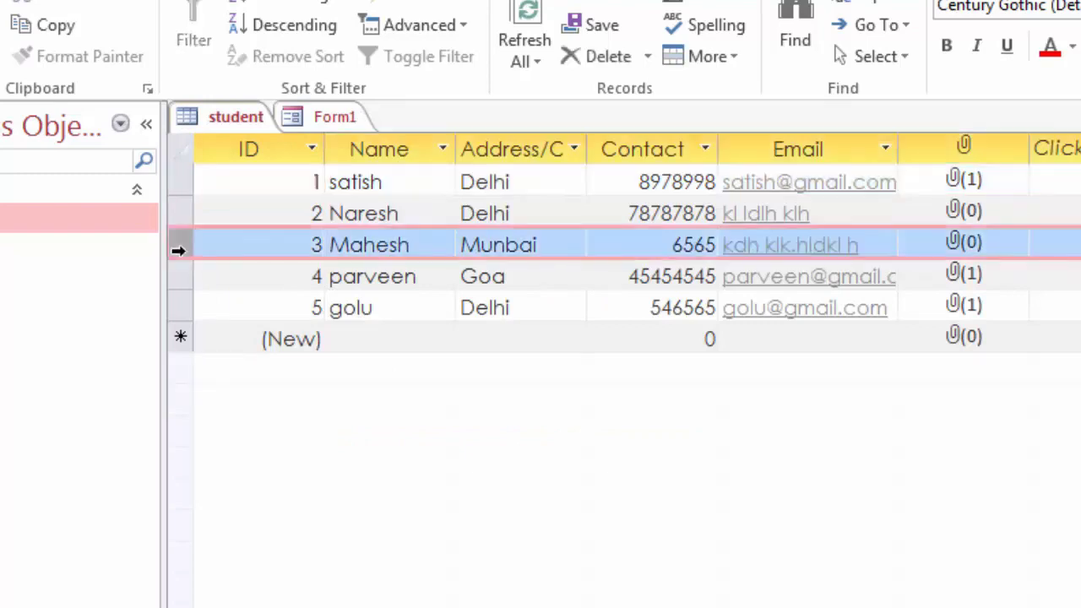
pyautogui.rightClick(269, 243)
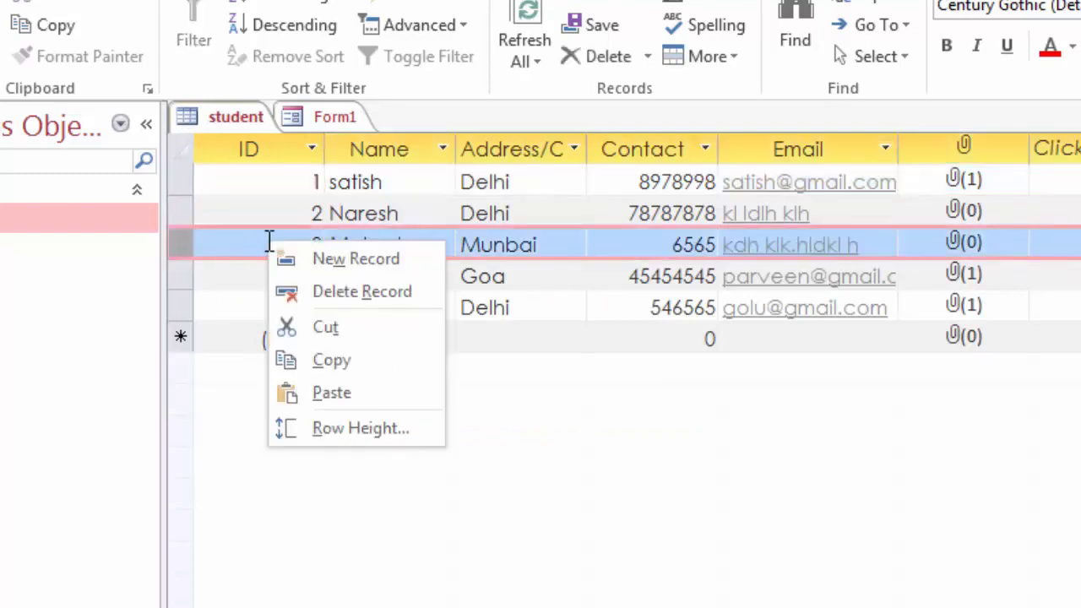
pyautogui.click(334, 293)
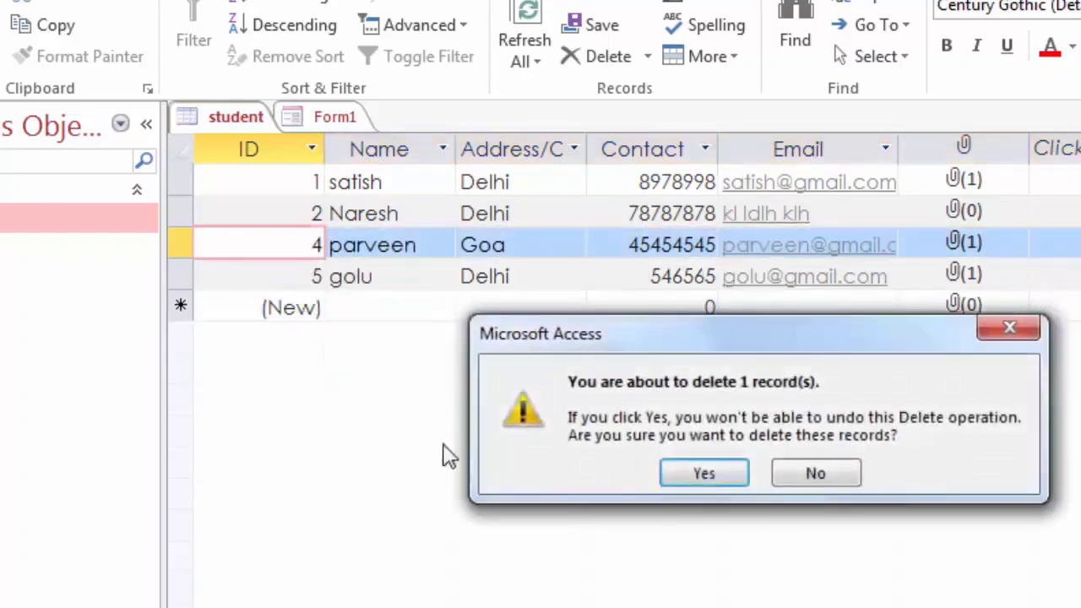
pyautogui.click(723, 475)
pyautogui.click(380, 278)
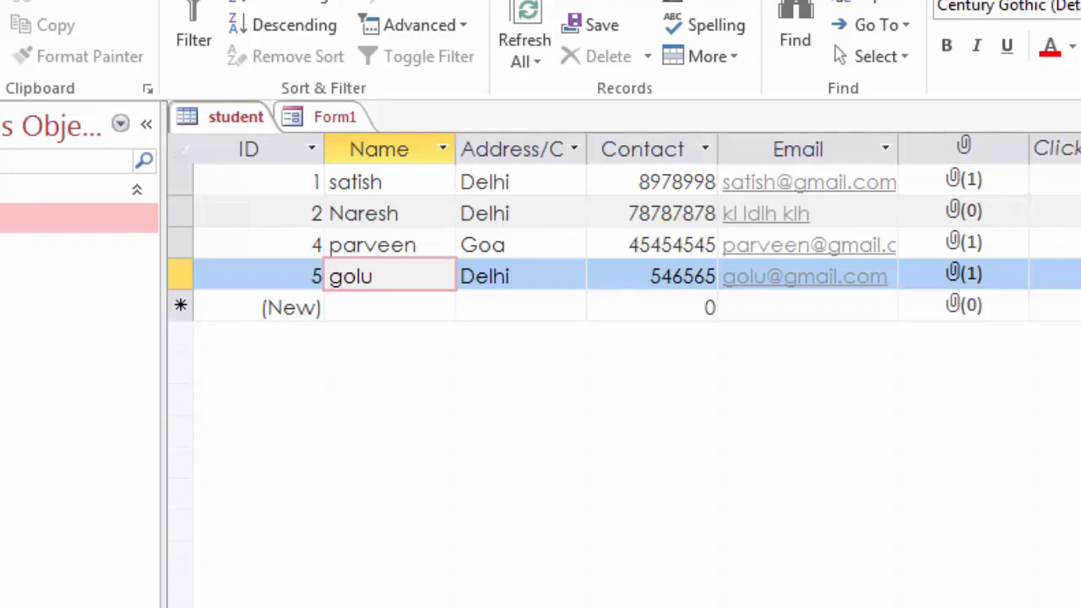
# Step: Start a new record in Form1 and enter the student's name with Delhi as the city
pyautogui.click(334, 117)
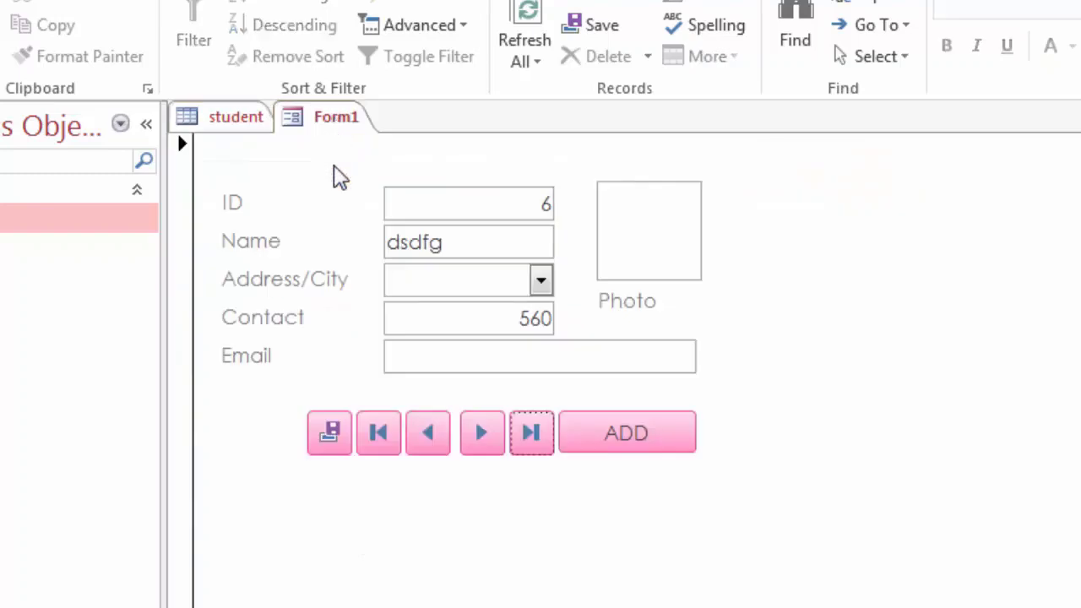
pyautogui.click(626, 432)
pyautogui.click(505, 239)
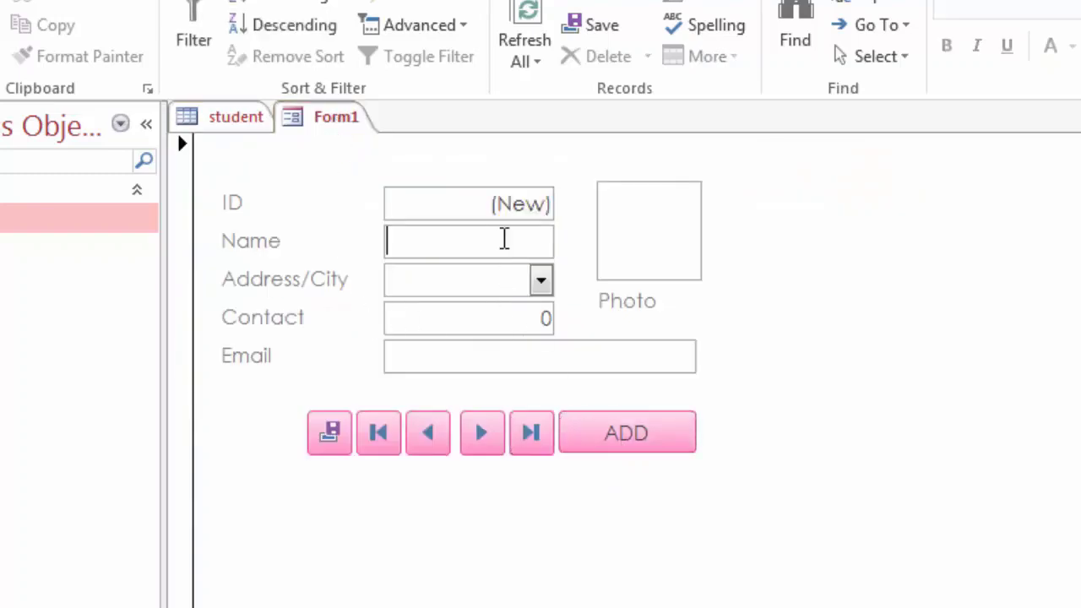
pyautogui.write('himesh')
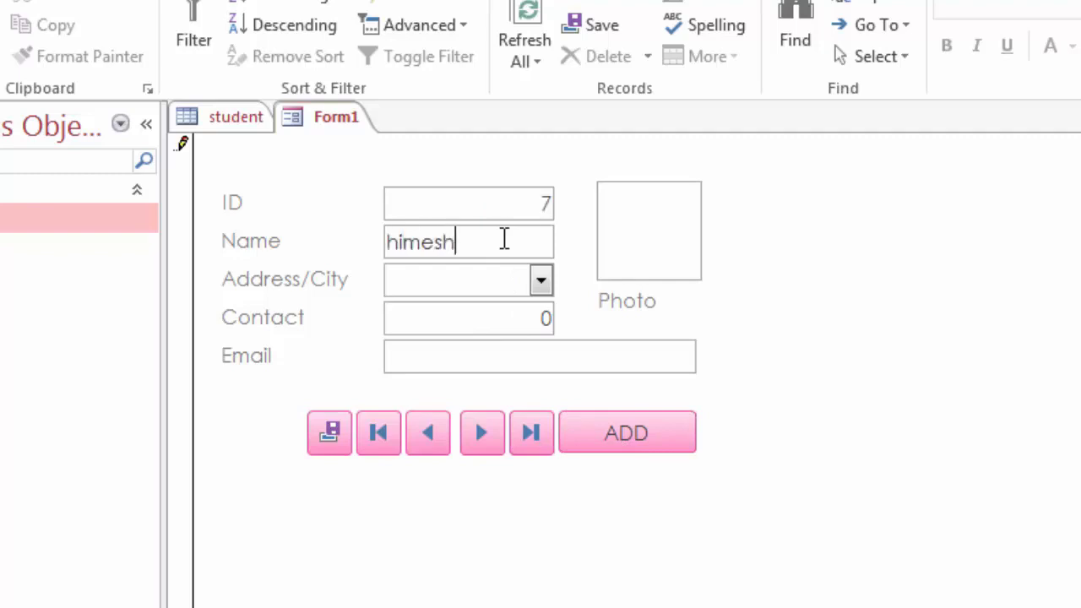
pyautogui.press('Tab')
pyautogui.click(539, 281)
pyautogui.click(486, 314)
# Step: Enter the contact number and e-mail address, correcting typos in the e-mail
pyautogui.click(478, 322)
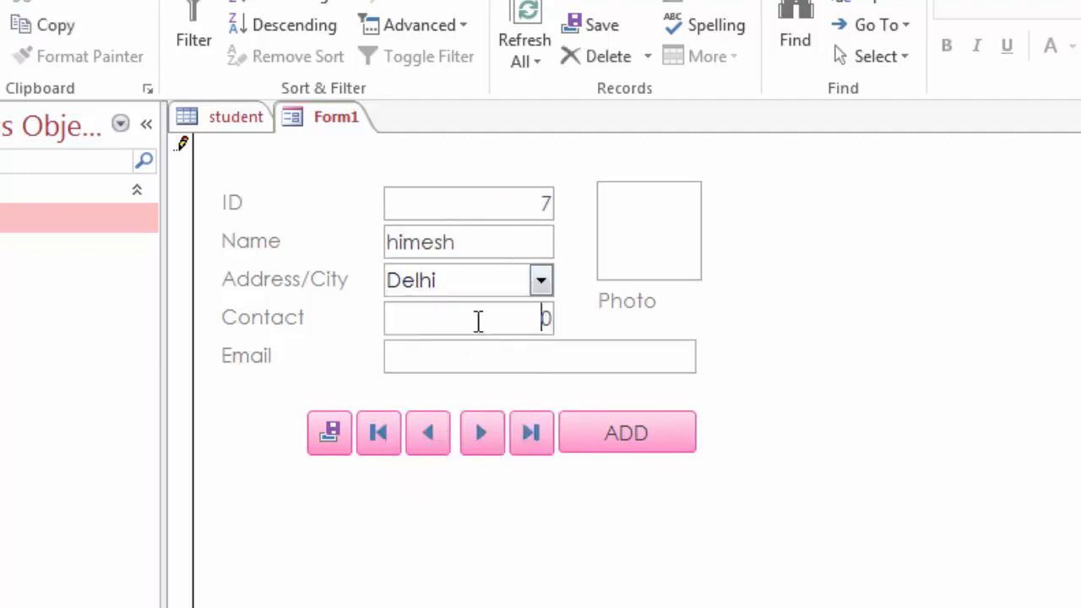
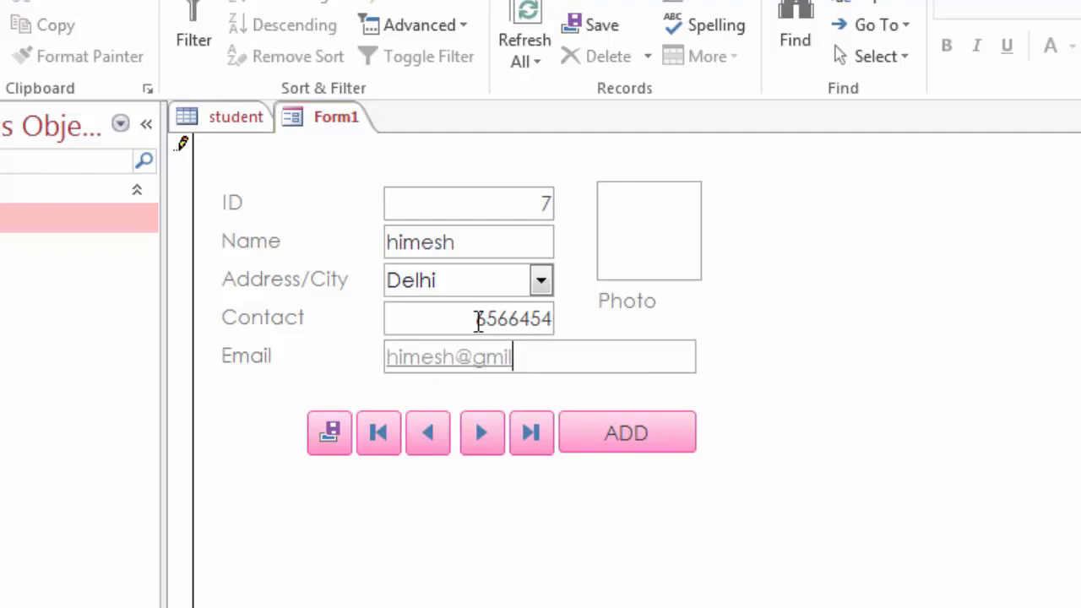
pyautogui.press('Tab')
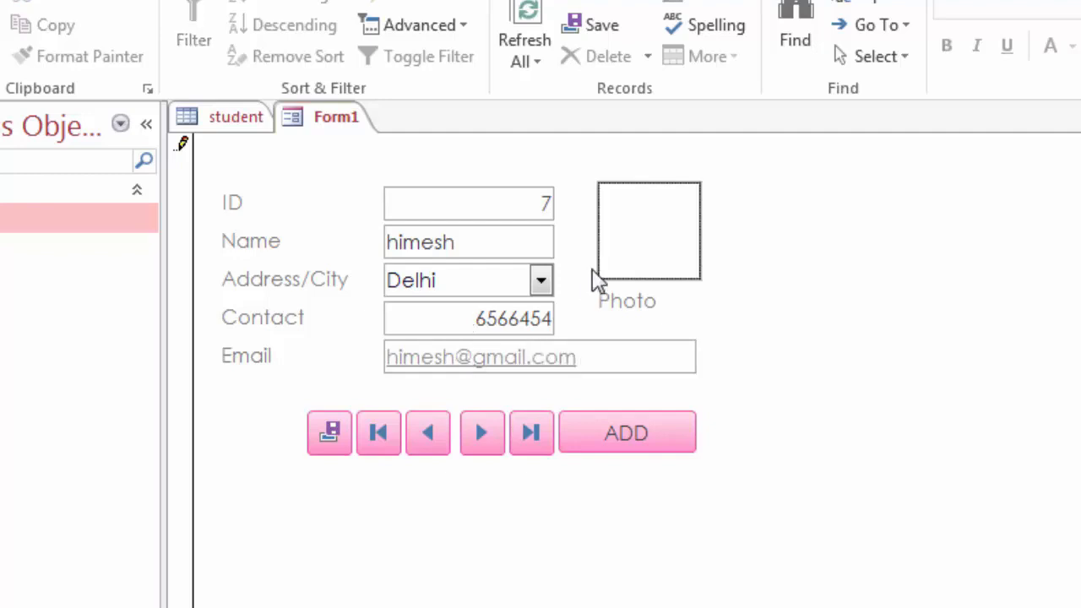
# Step: Attach an image as the photo, save record 7, and return to the student table
pyautogui.doubleClick(676, 253)
pyautogui.click(958, 297)
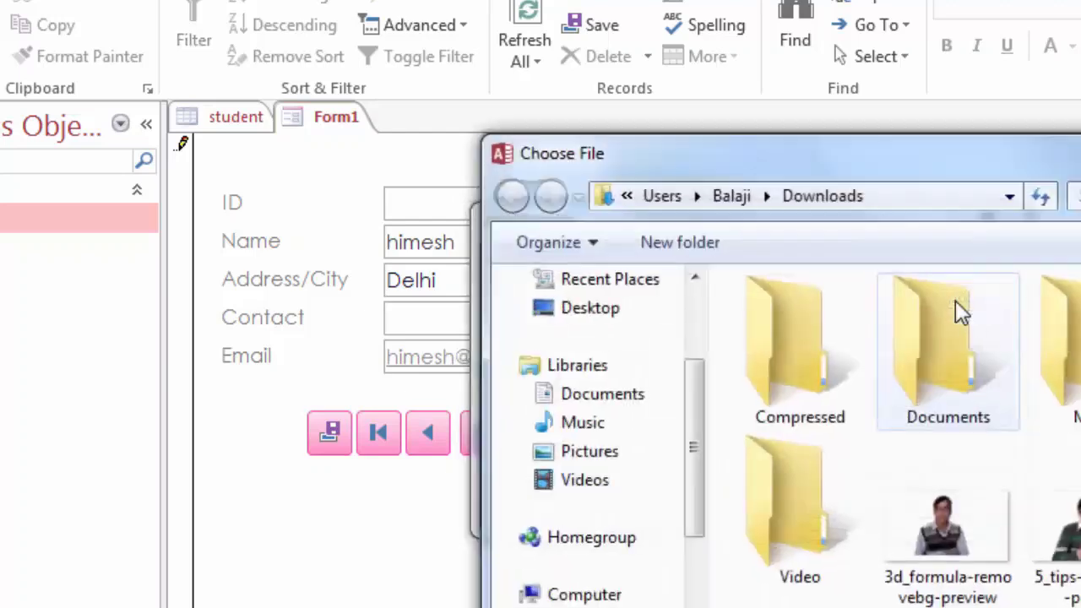
pyautogui.scroll(-3, 983, 514)
pyautogui.doubleClick(1066, 561)
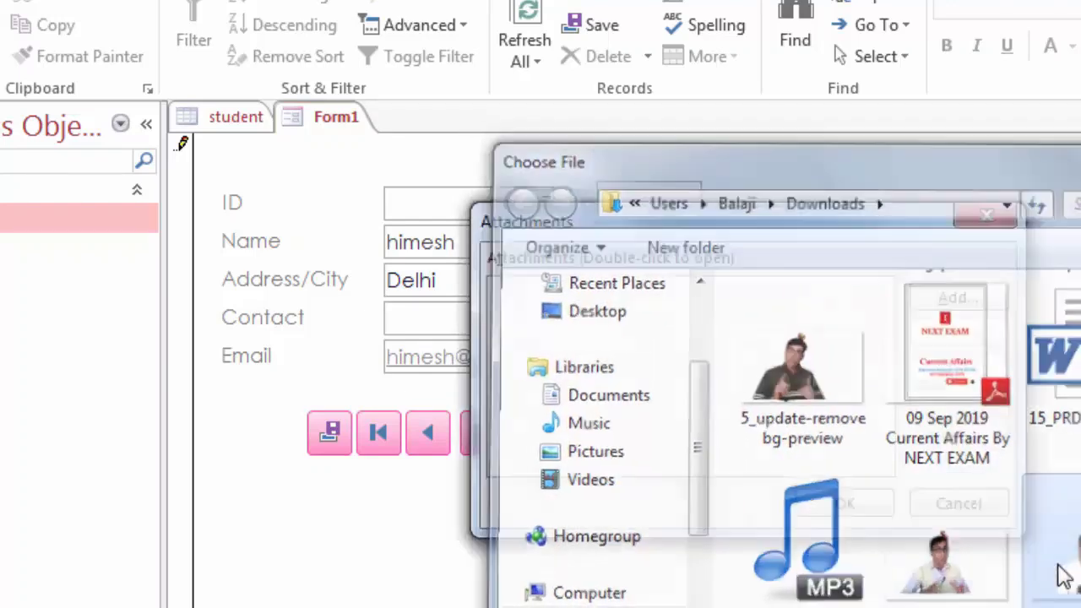
pyautogui.click(816, 510)
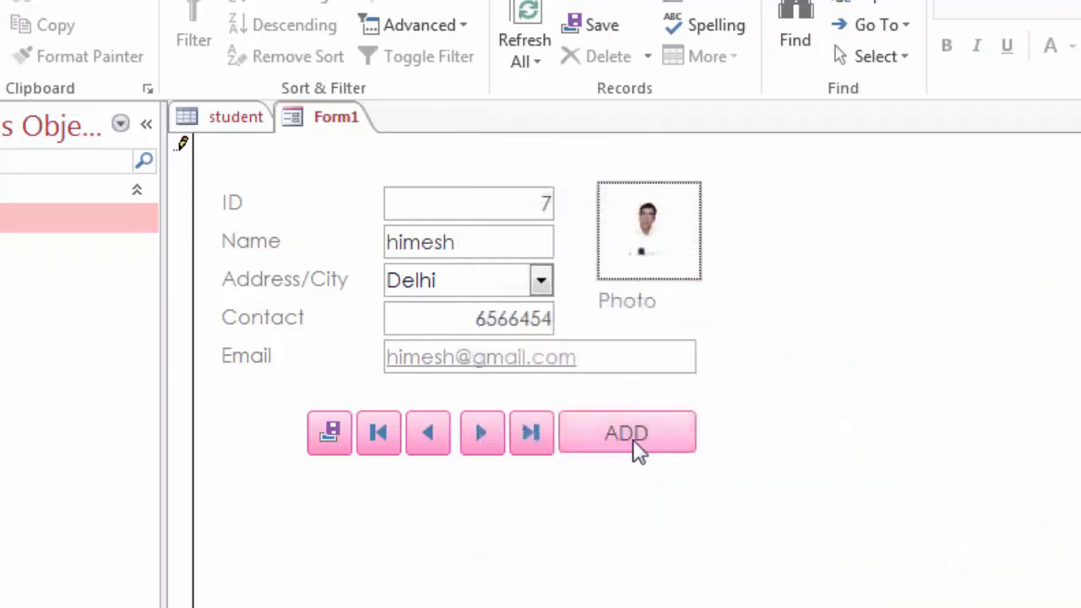
pyautogui.click(339, 440)
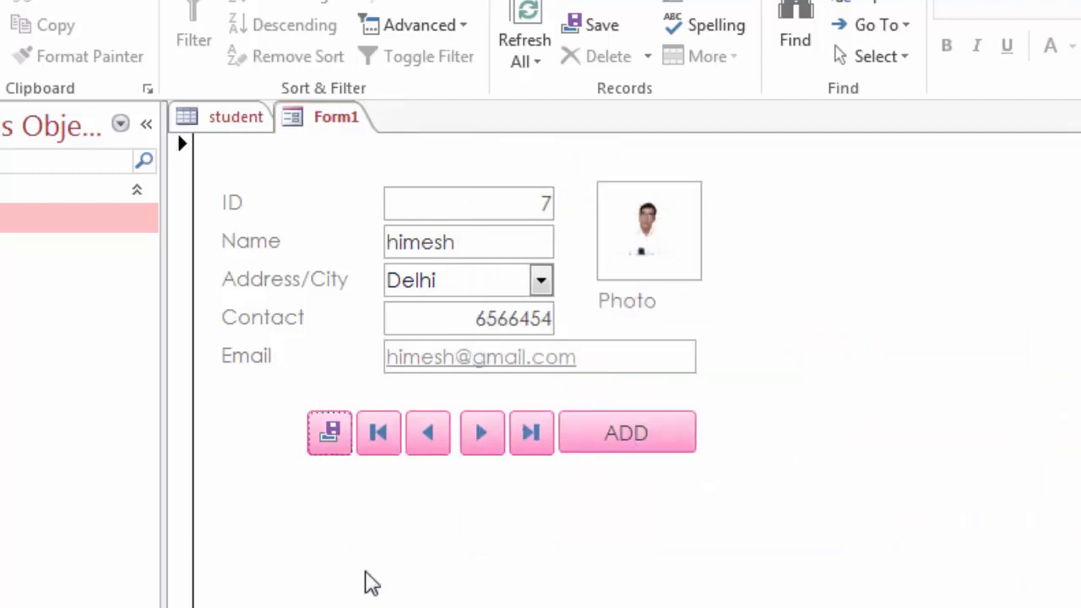
pyautogui.click(235, 118)
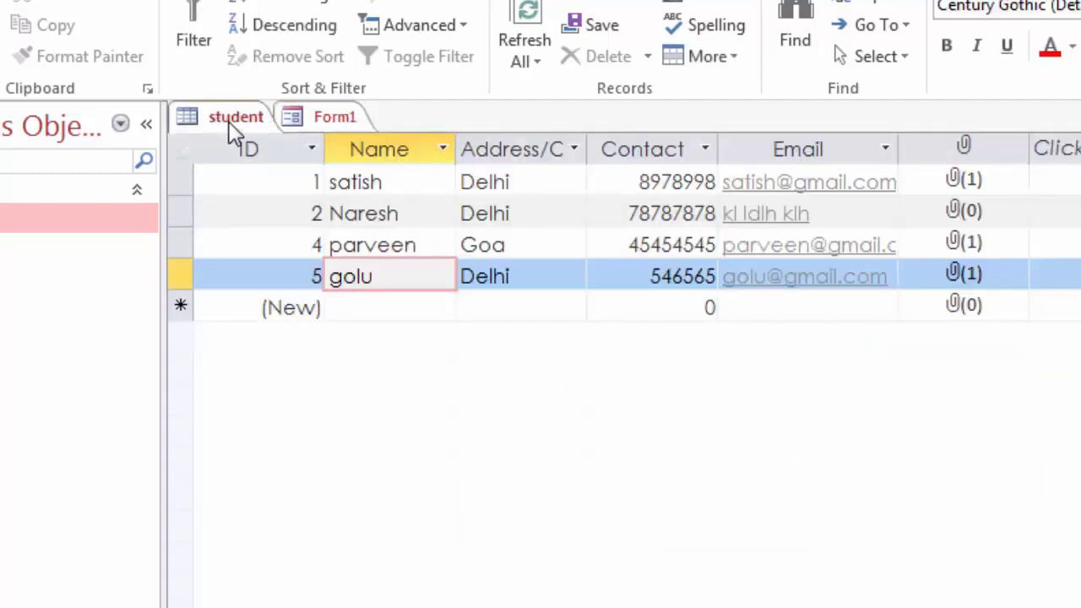
pyautogui.click(524, 22)
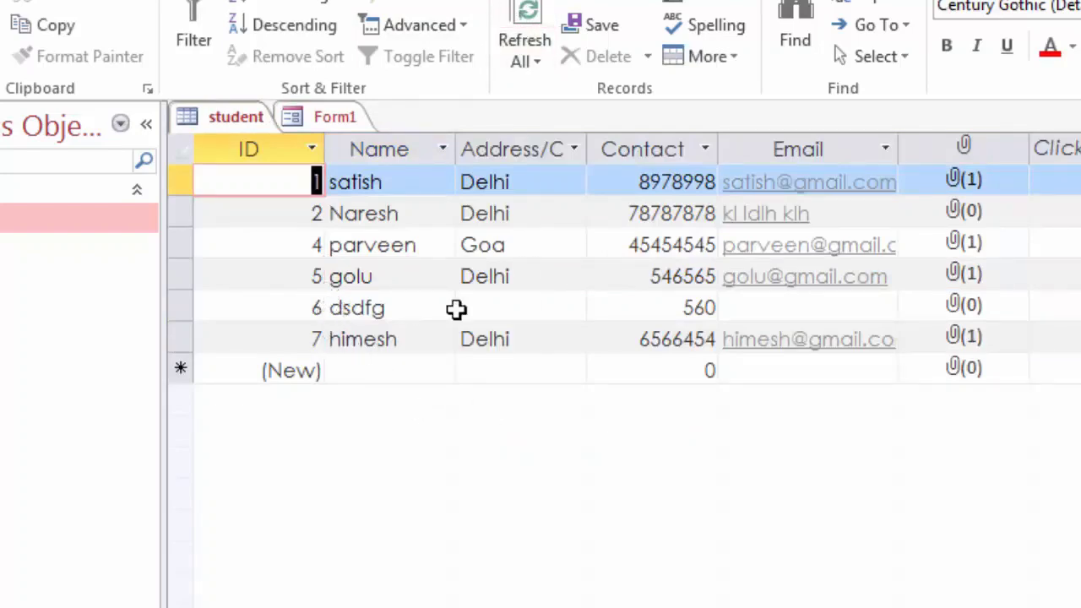
pyautogui.click(179, 307)
pyautogui.rightClick(232, 308)
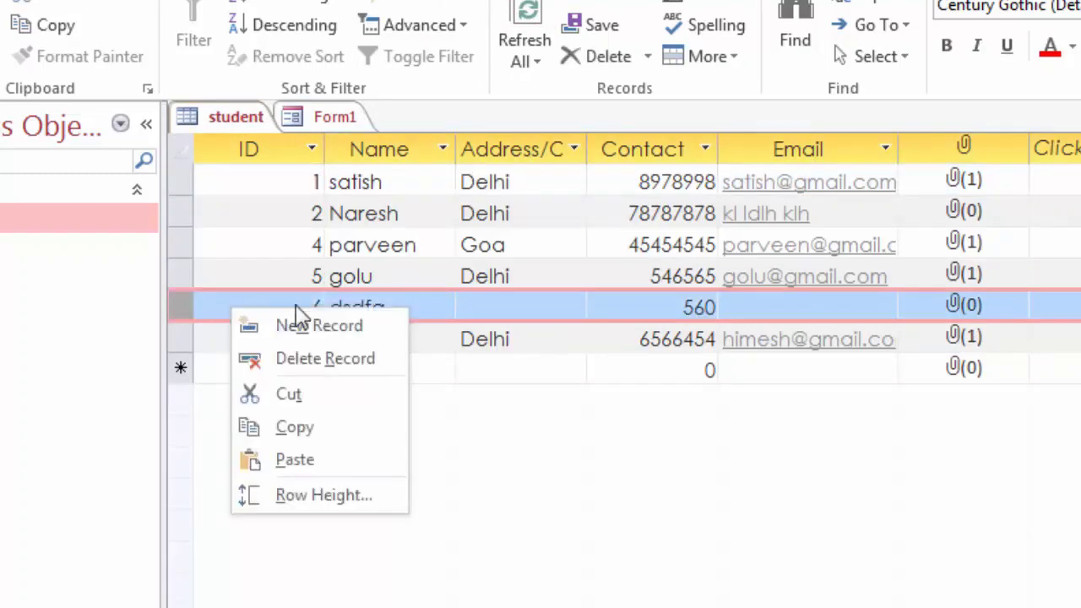
pyautogui.click(327, 361)
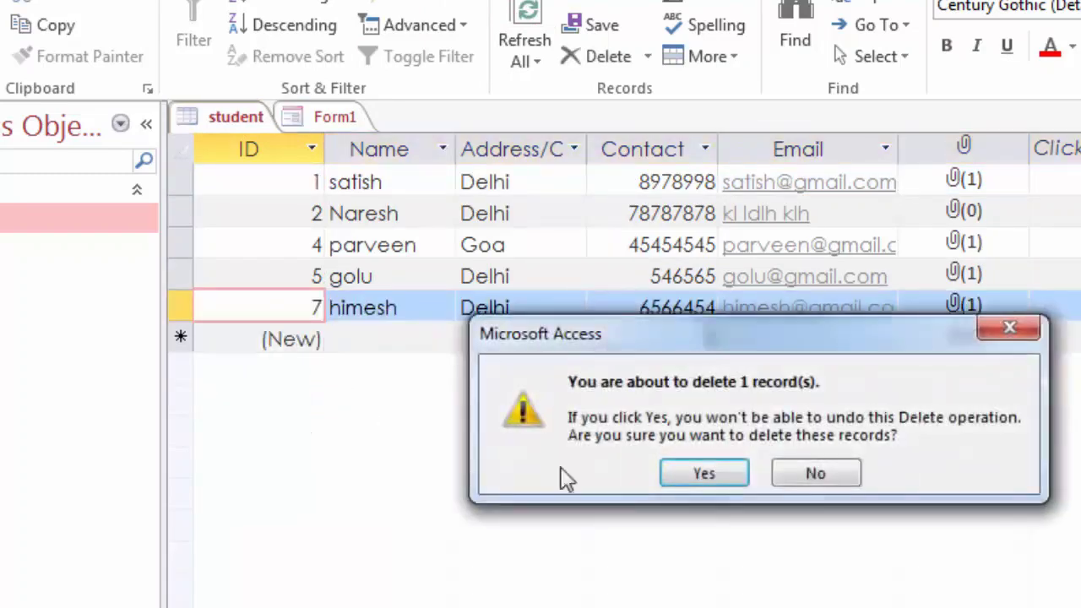
pyautogui.click(683, 474)
pyautogui.click(410, 309)
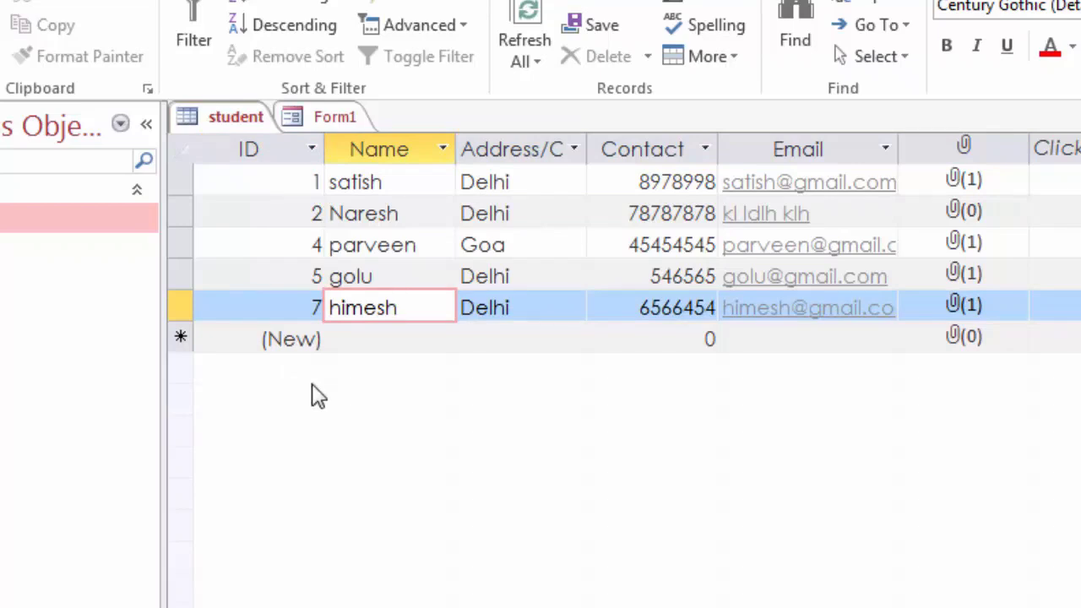
pyautogui.click(521, 311)
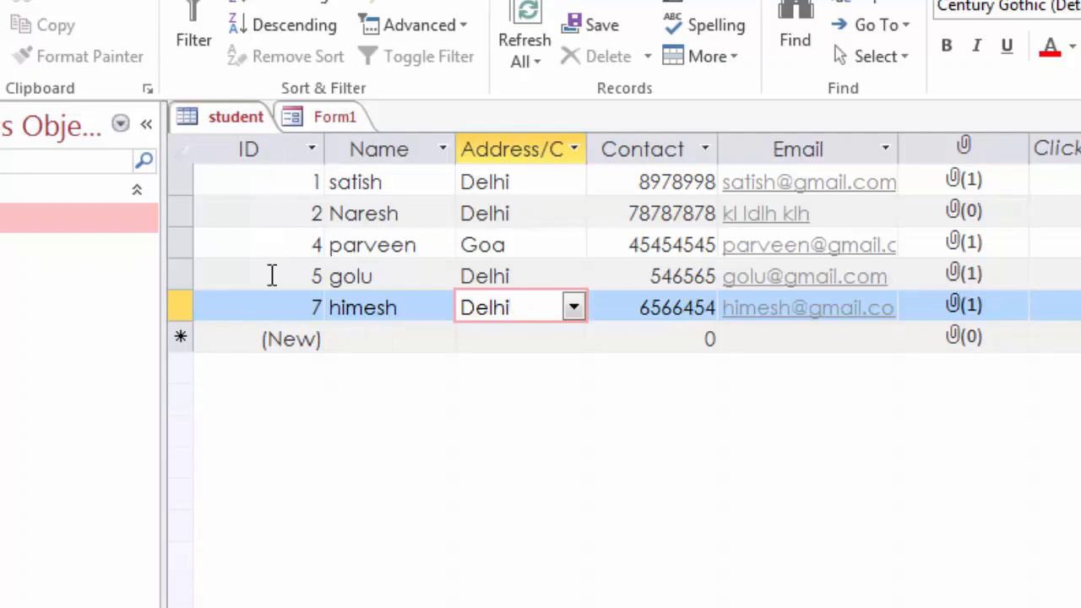
pyautogui.click(370, 346)
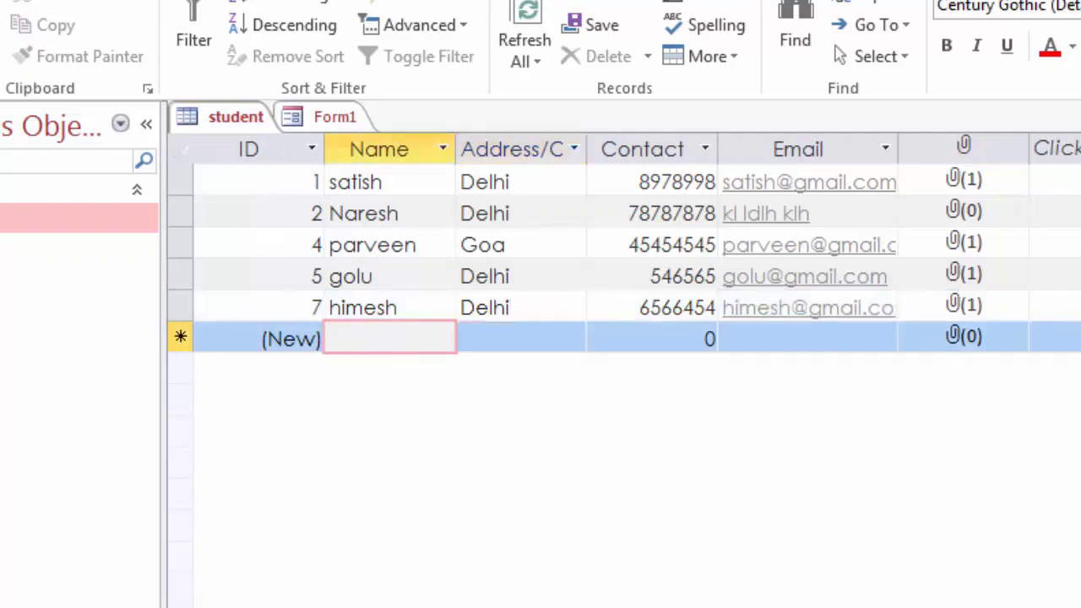
pyautogui.click(332, 118)
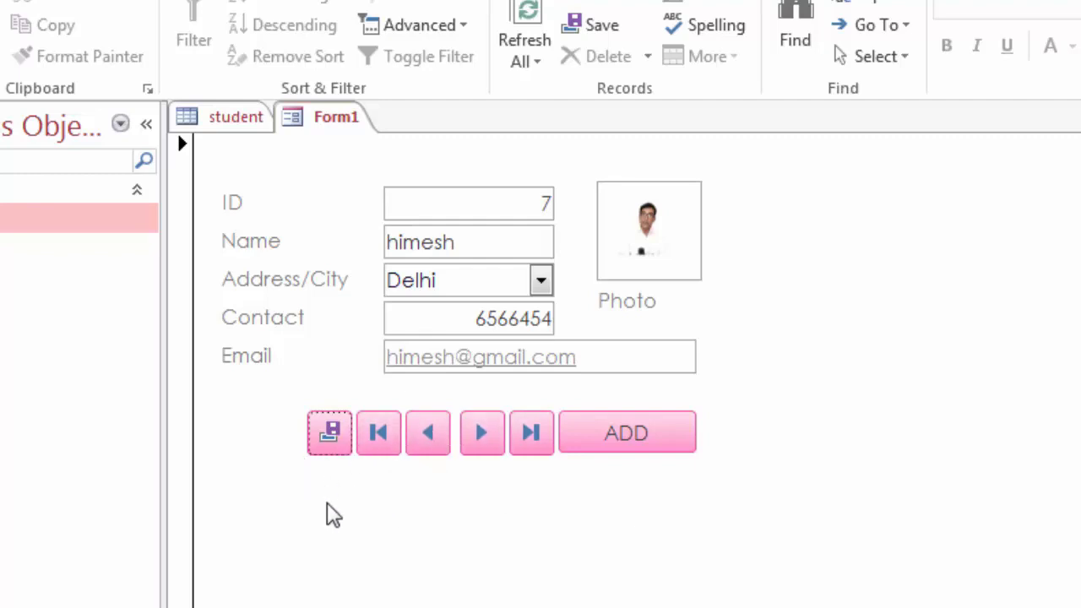
pyautogui.click(241, 122)
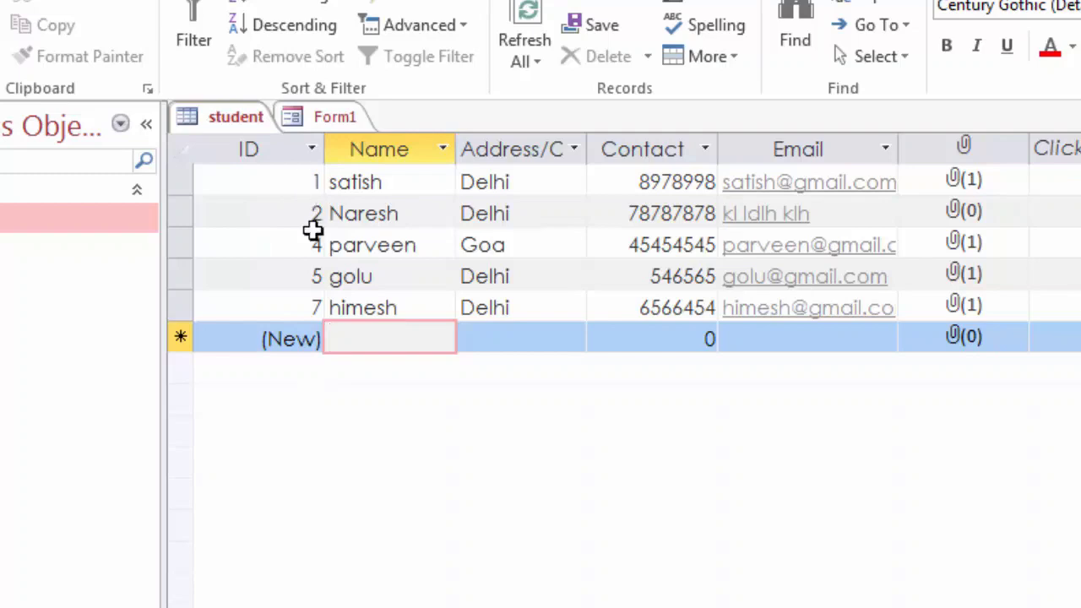
pyautogui.click(261, 180)
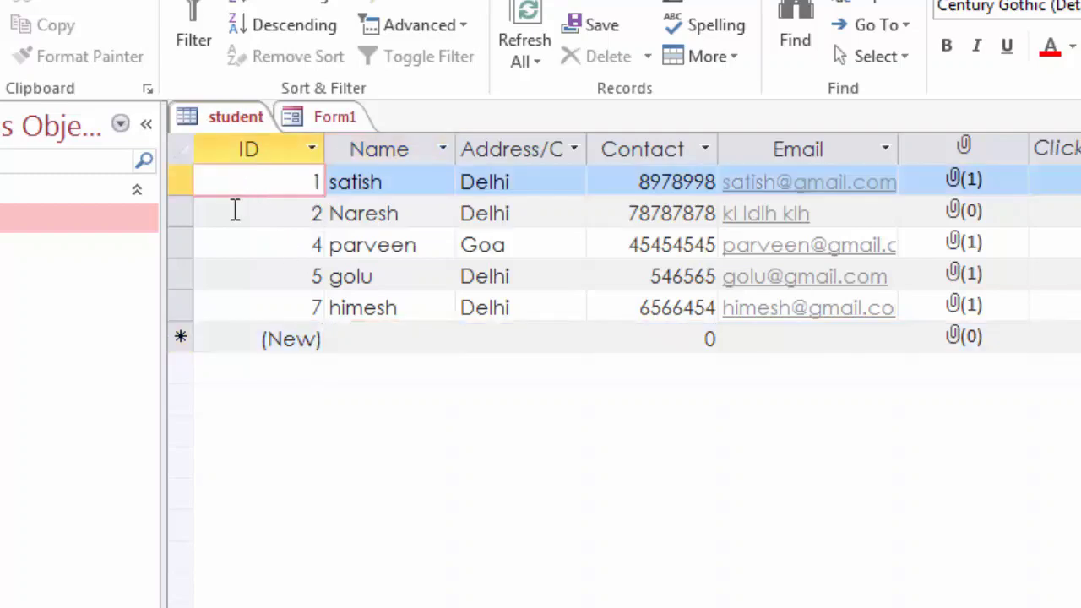
pyautogui.click(234, 215)
pyautogui.click(238, 241)
# Step: Open the student table in Design View, accepting the read-only warning, and select the ID field
pyautogui.click(258, 219)
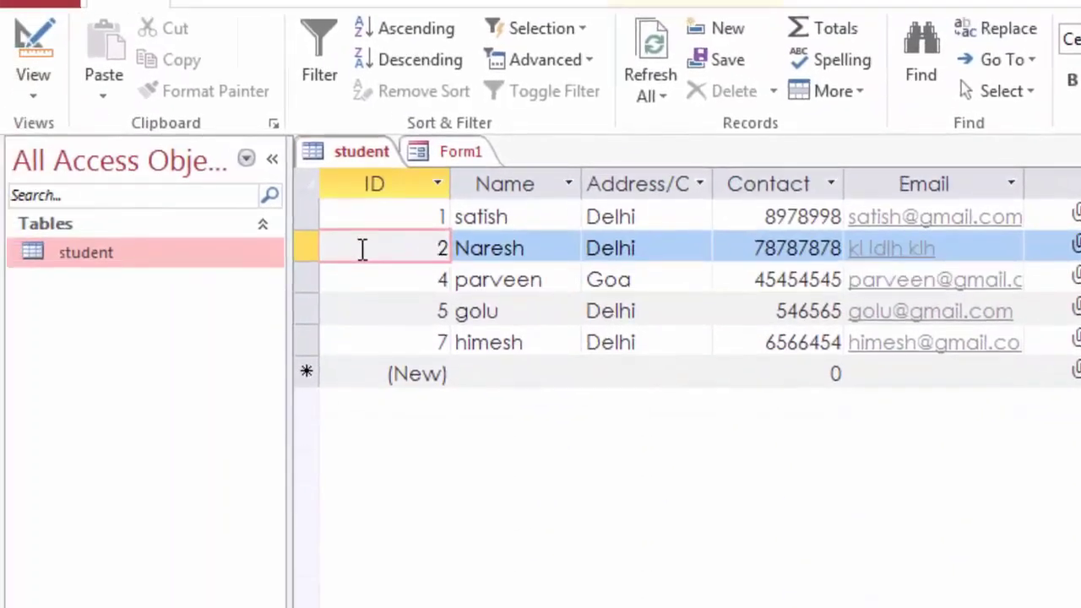
pyautogui.click(24, 95)
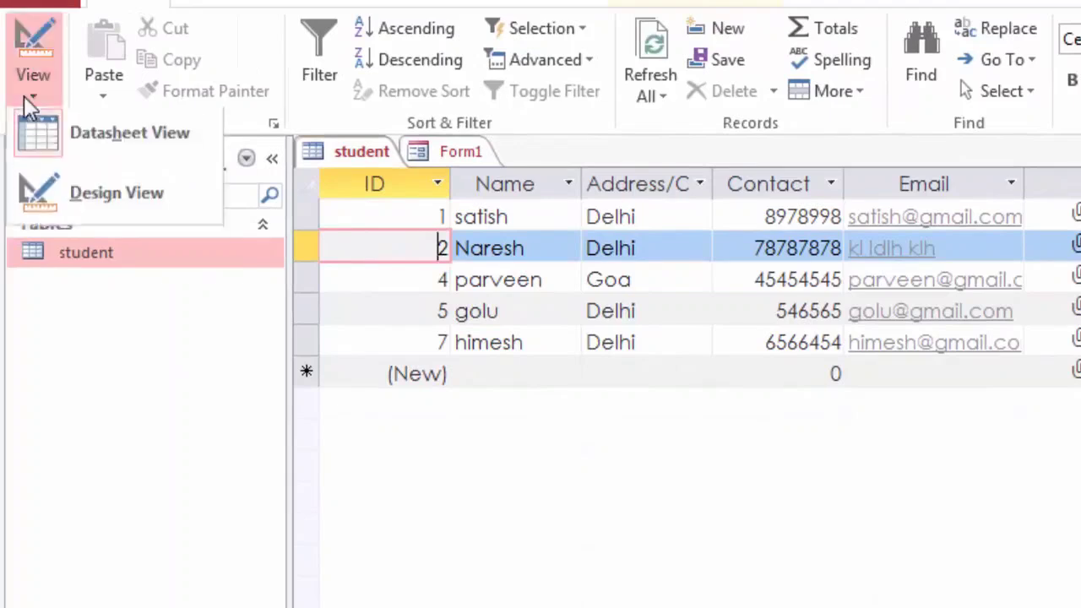
pyautogui.click(76, 200)
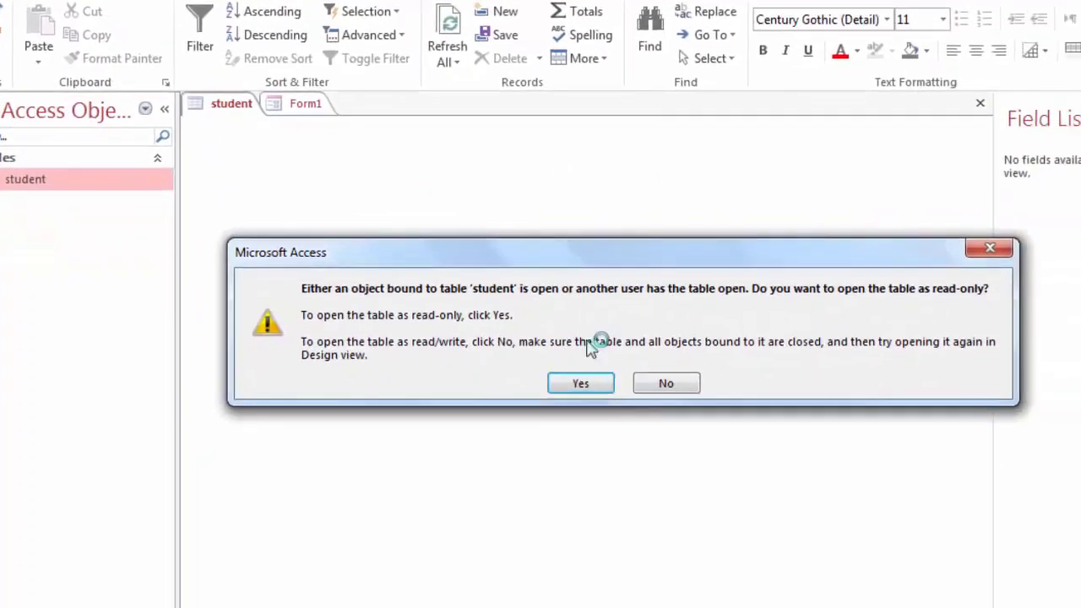
pyautogui.click(581, 384)
pyautogui.press('Down')
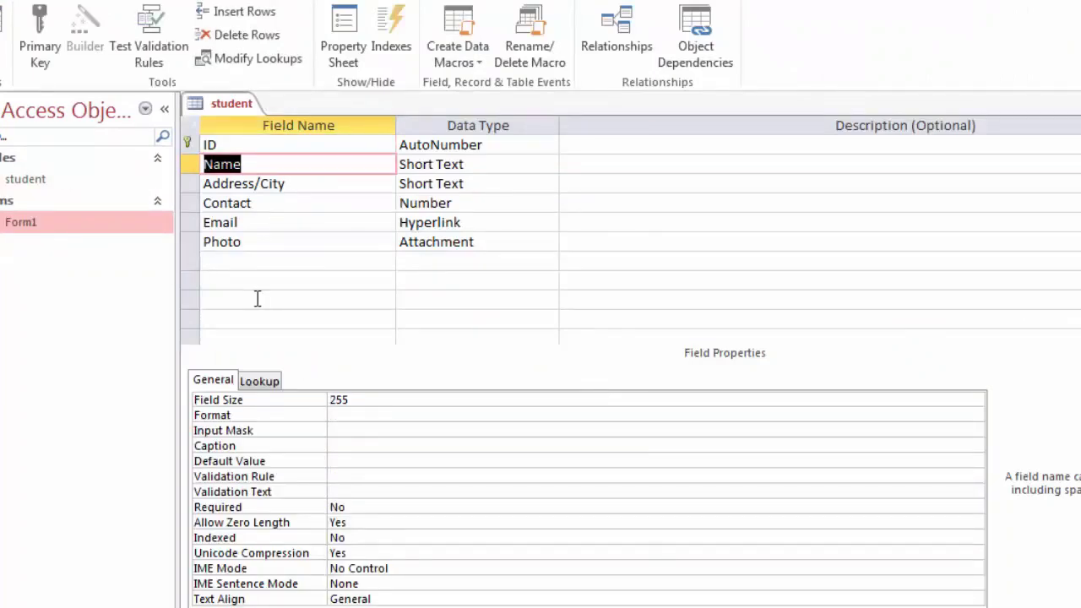
pyautogui.click(251, 146)
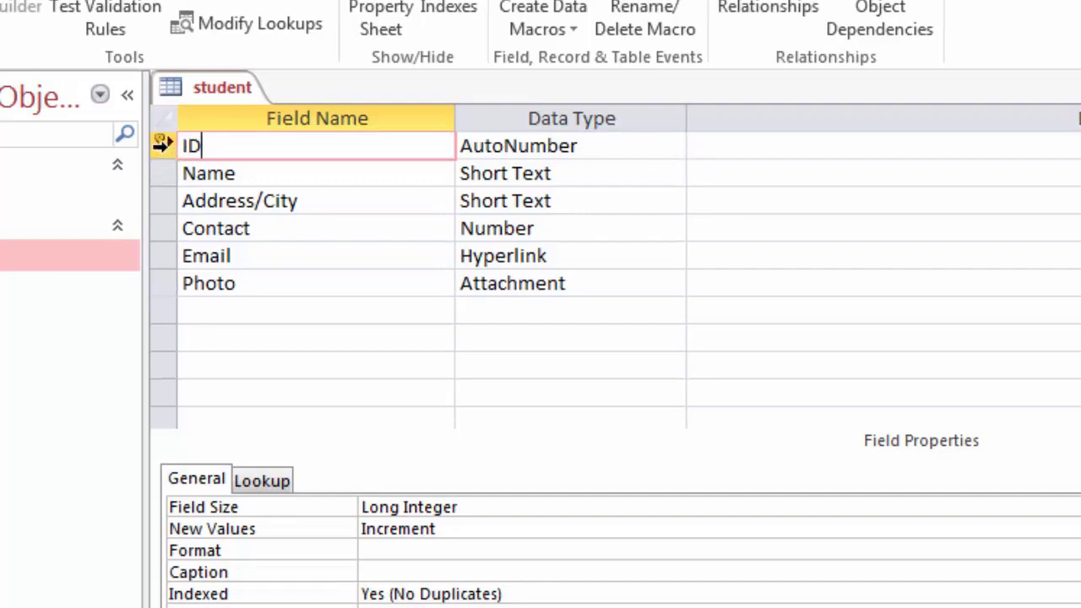
# Step: Turn off the ID field's primary key, then delete the ID field and its indexes
pyautogui.rightClick(159, 147)
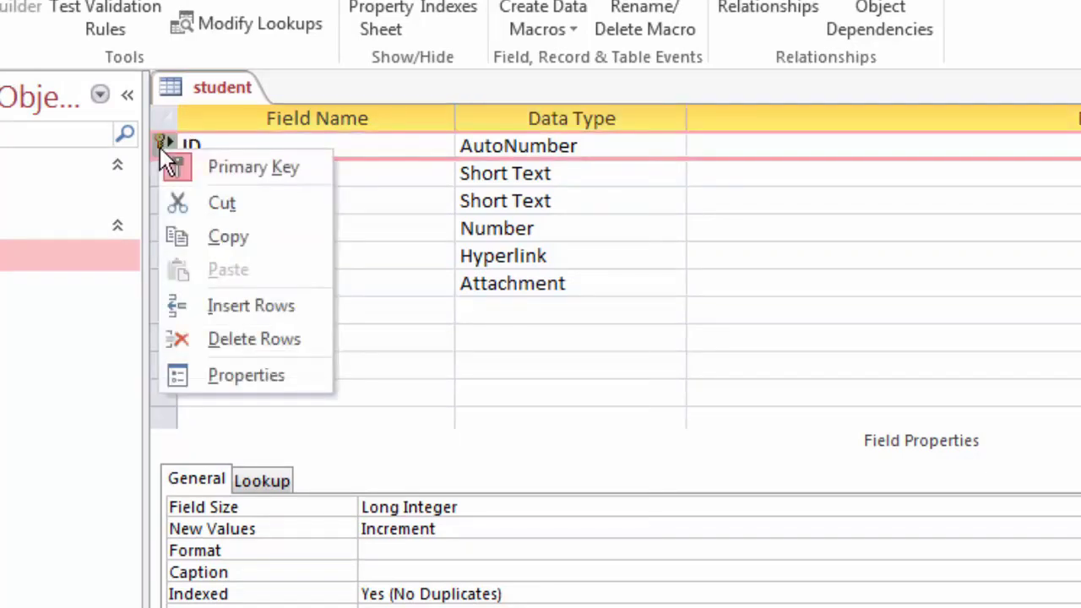
pyautogui.click(233, 169)
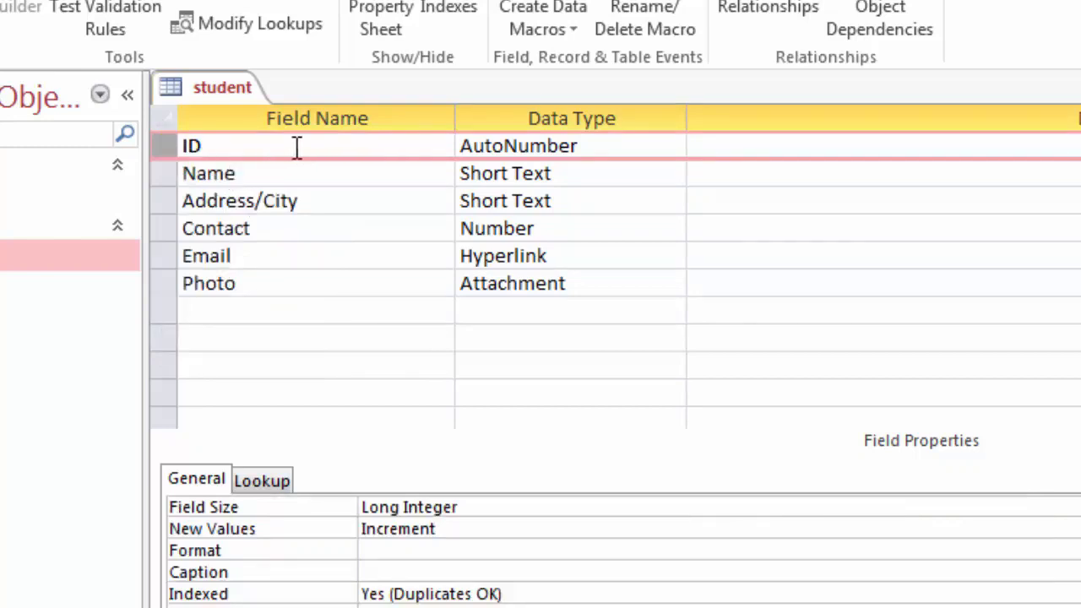
pyautogui.click(184, 148)
pyautogui.rightClick(203, 146)
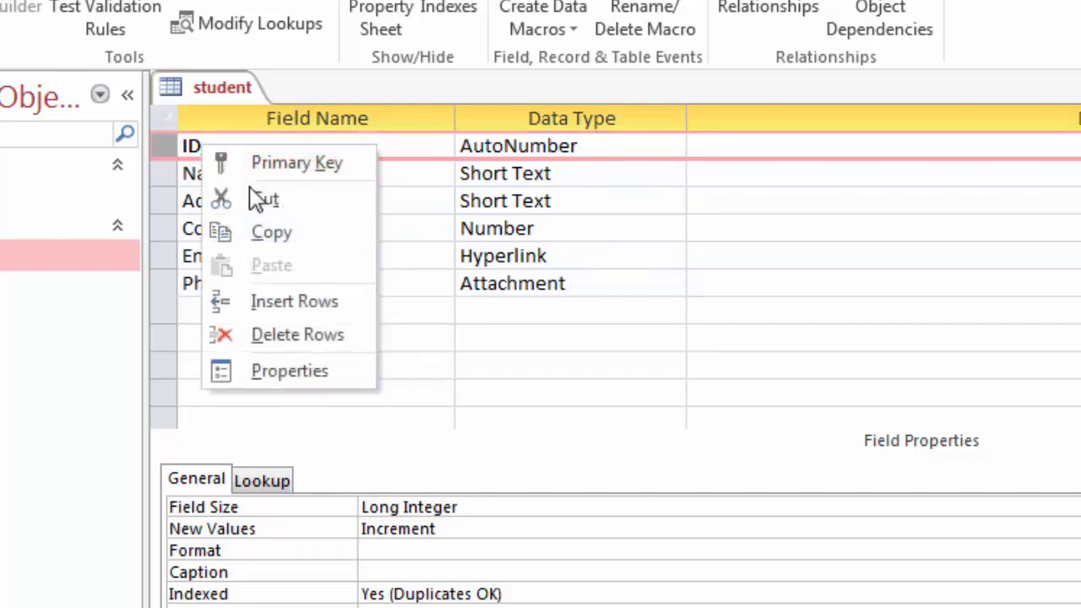
pyautogui.click(284, 337)
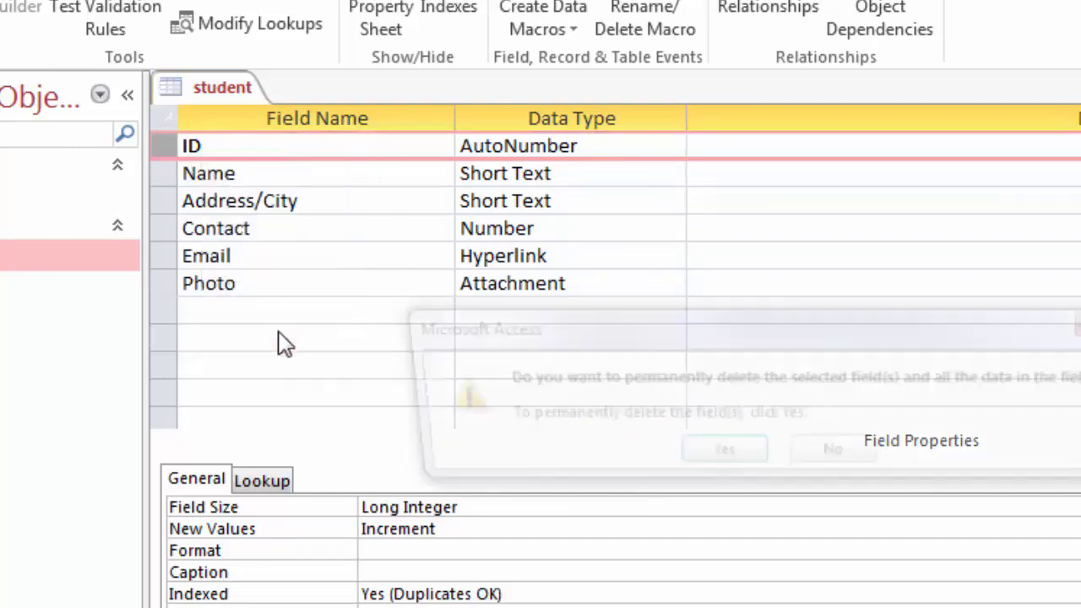
pyautogui.click(701, 459)
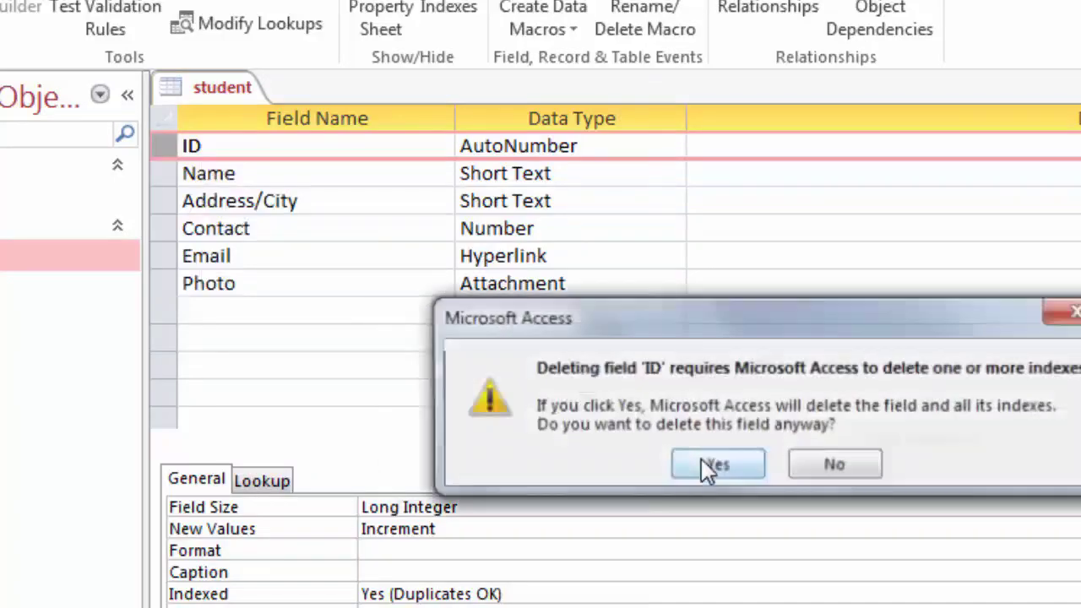
pyautogui.click(718, 465)
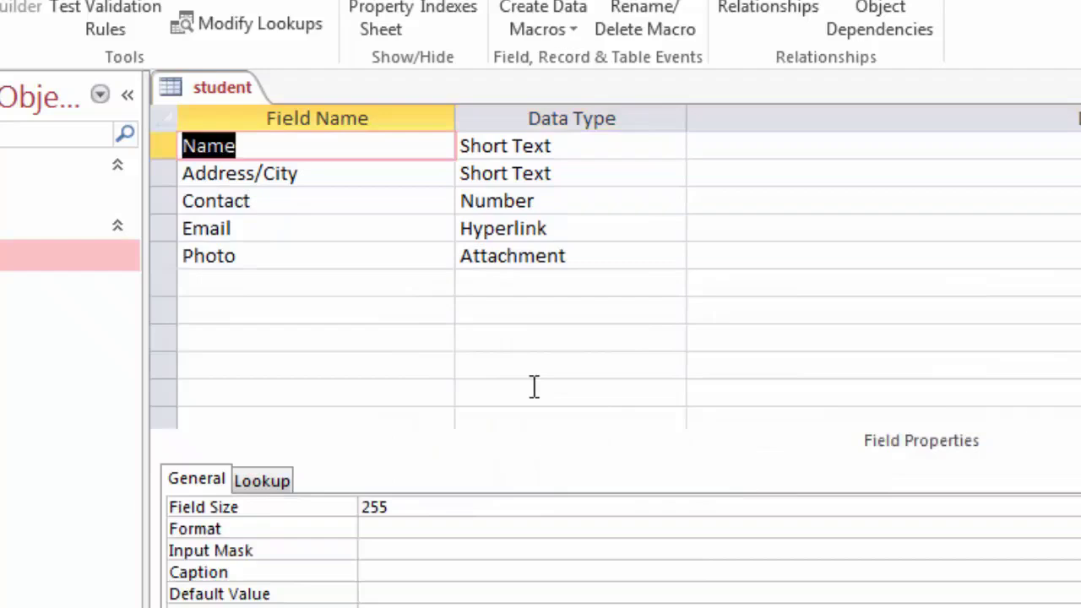
pyautogui.click(265, 147)
# Step: Insert a new 'Student ID' field above Name with data type AutoNumber
pyautogui.rightClick(247, 147)
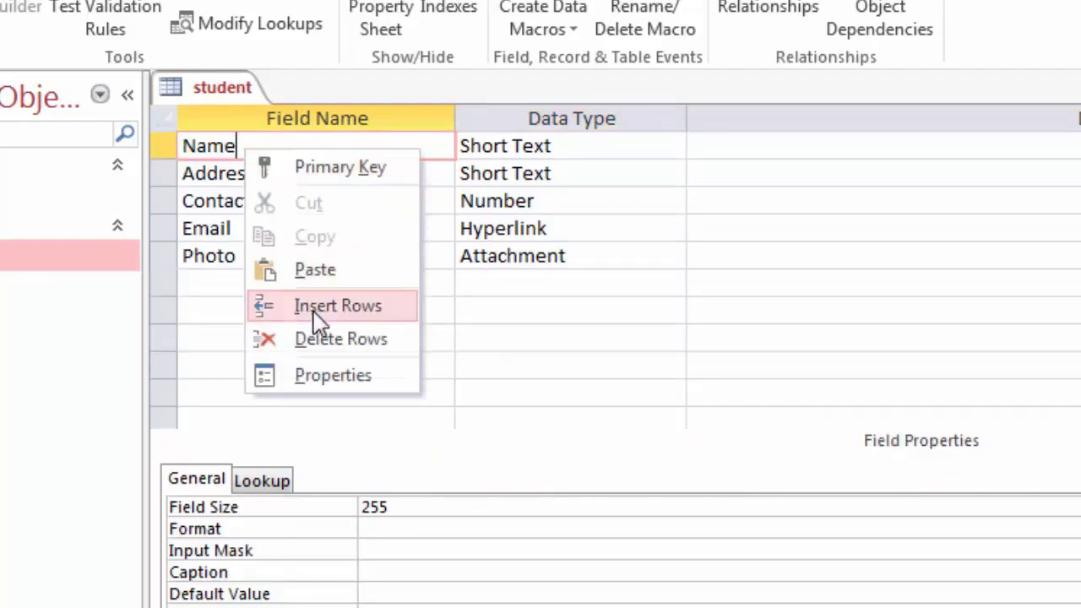
pyautogui.click(286, 308)
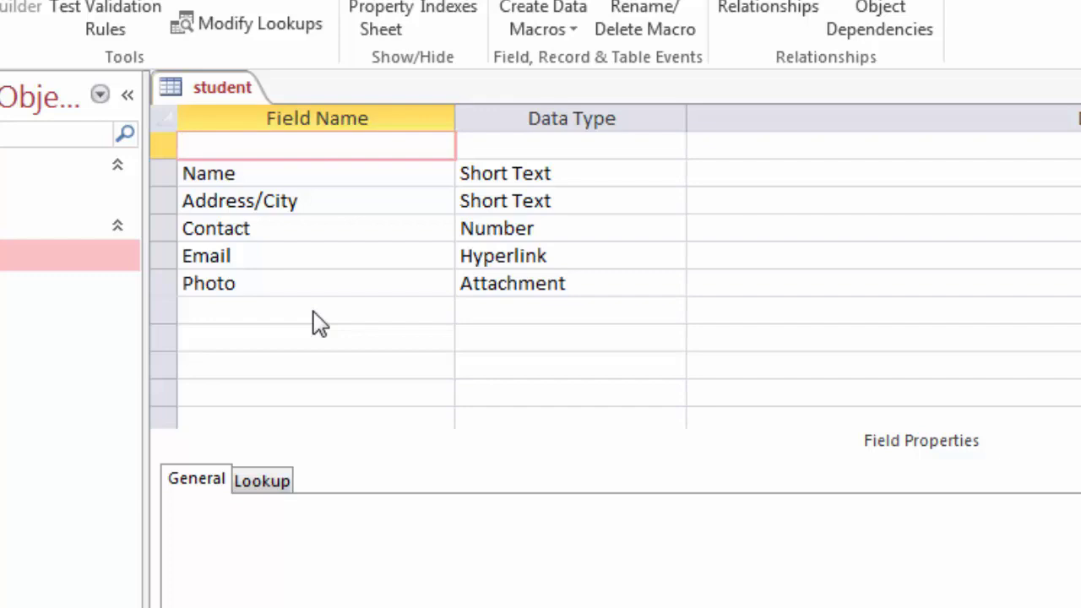
pyautogui.write('S')
pyautogui.write('tudent ')
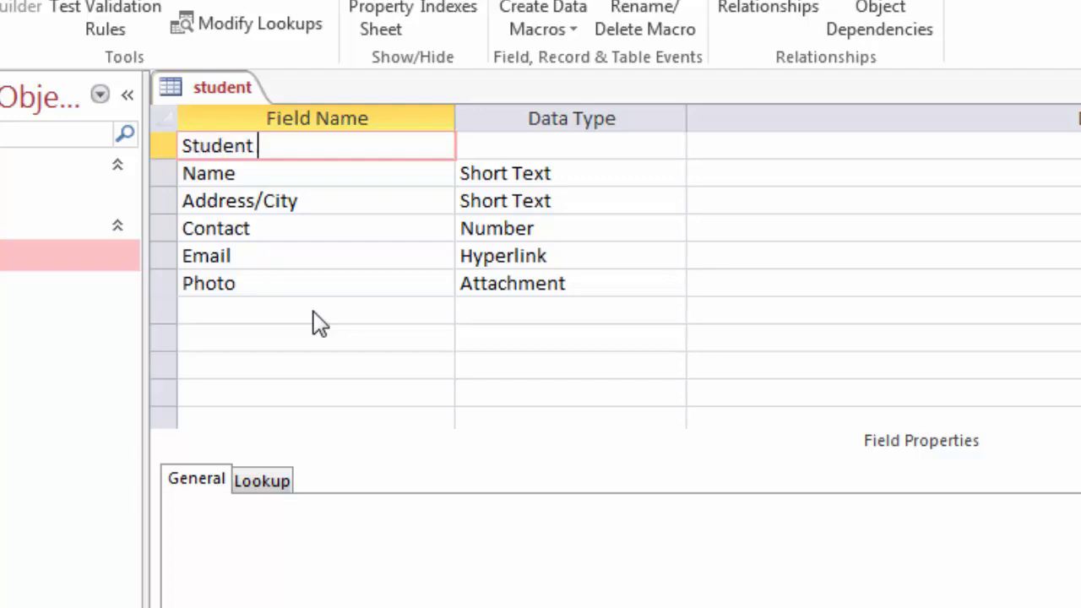
pyautogui.write('ID')
pyautogui.press('Tab')
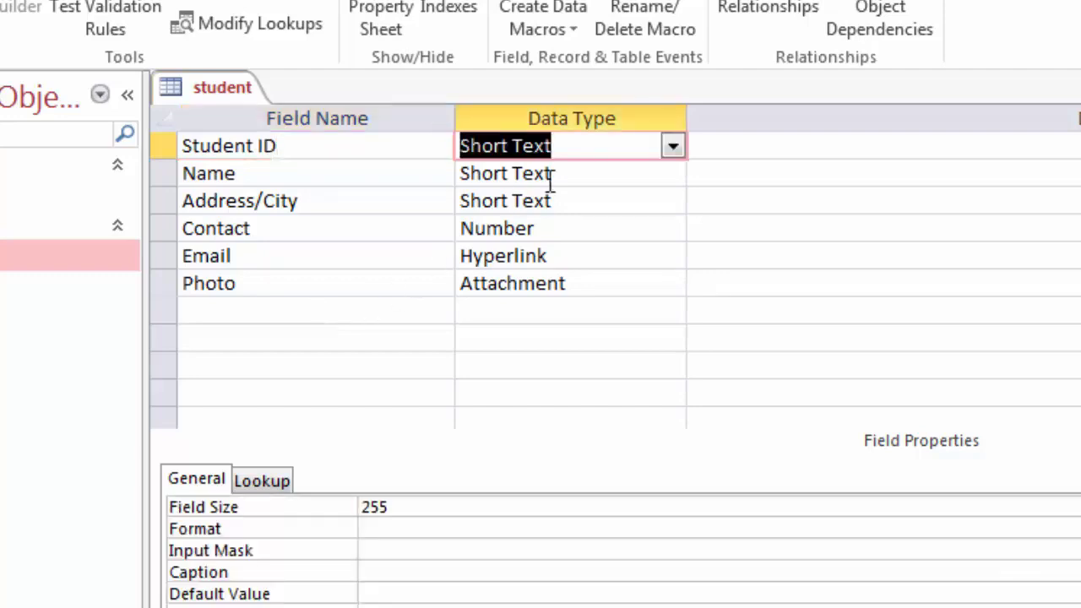
pyautogui.click(673, 149)
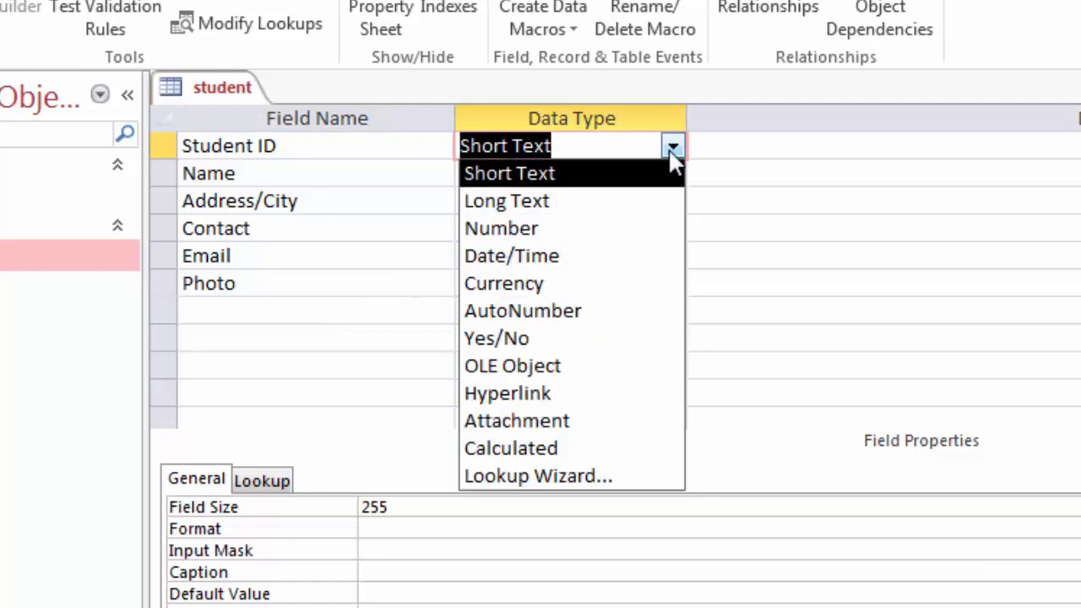
pyautogui.click(580, 312)
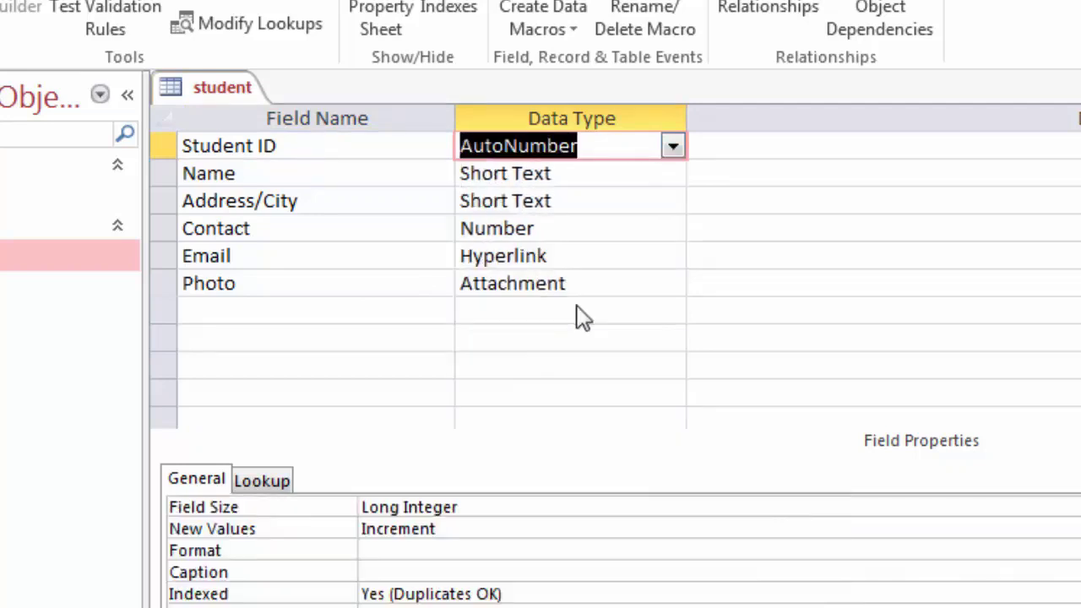
# Step: Make Student ID the table's primary key
pyautogui.click(414, 152)
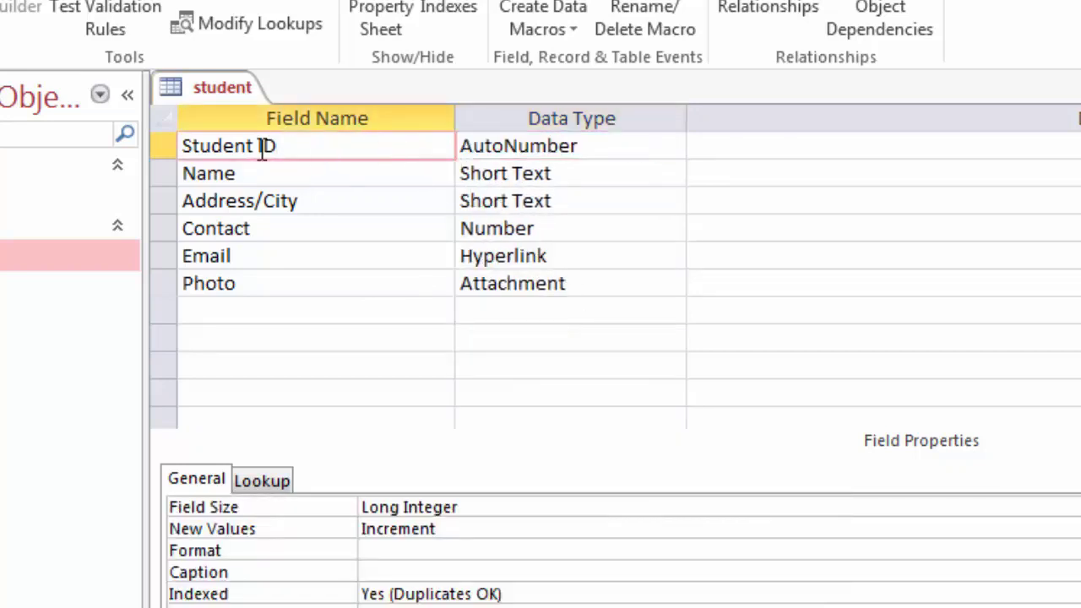
pyautogui.click(167, 145)
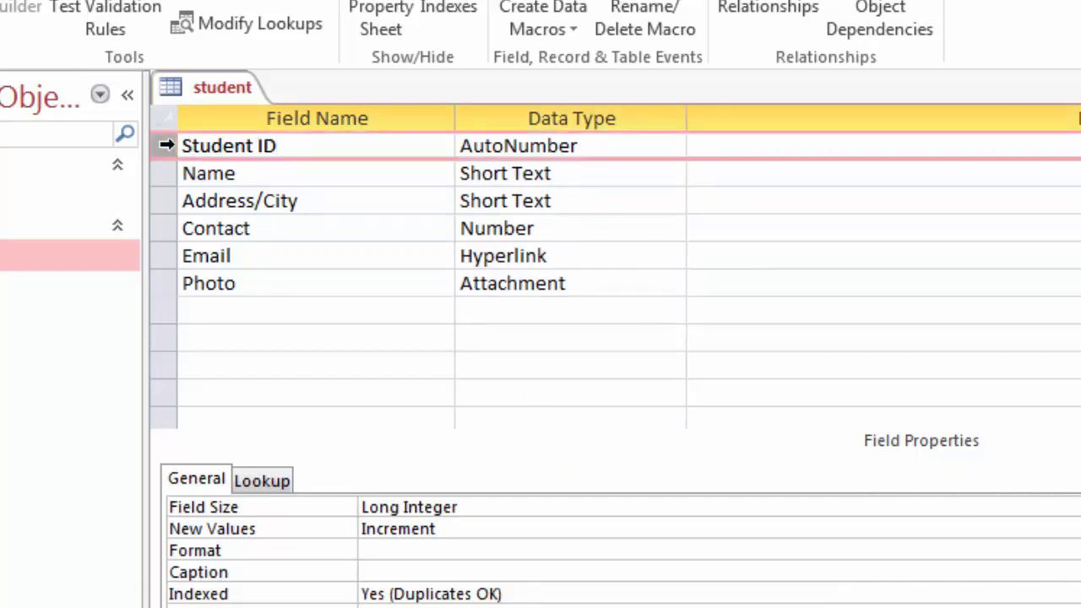
pyautogui.rightClick(167, 144)
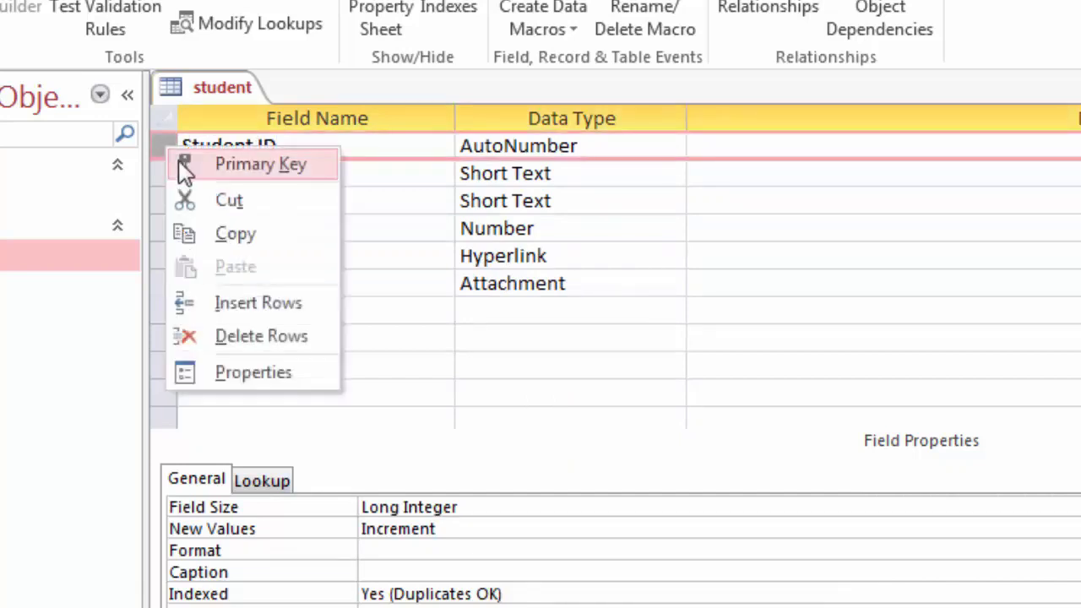
pyautogui.click(235, 166)
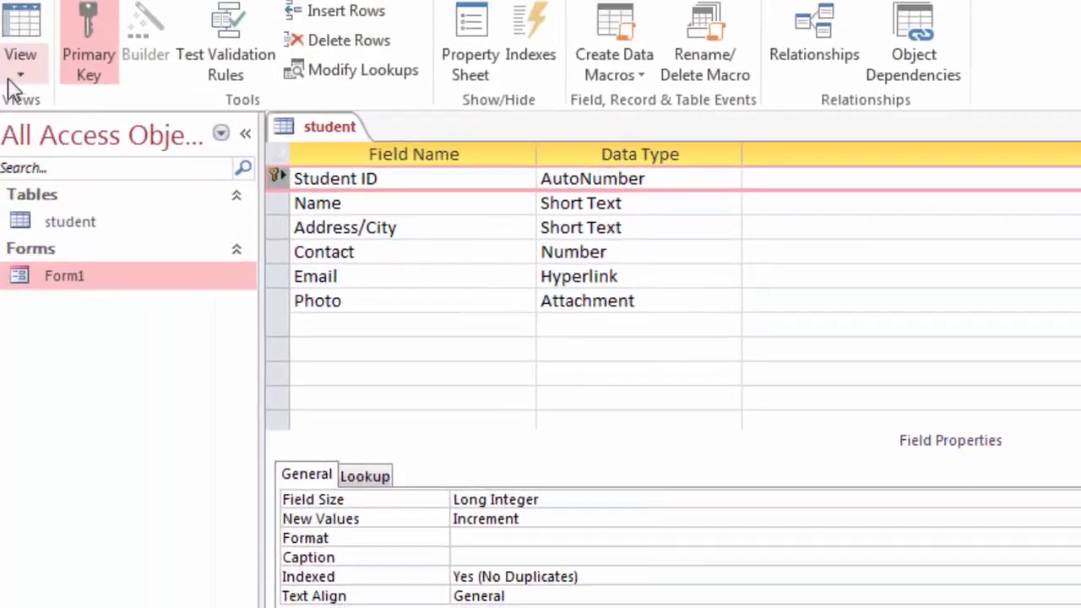
# Step: Switch the student table to Datasheet View to see records numbered 1 to 5
pyautogui.click(30, 81)
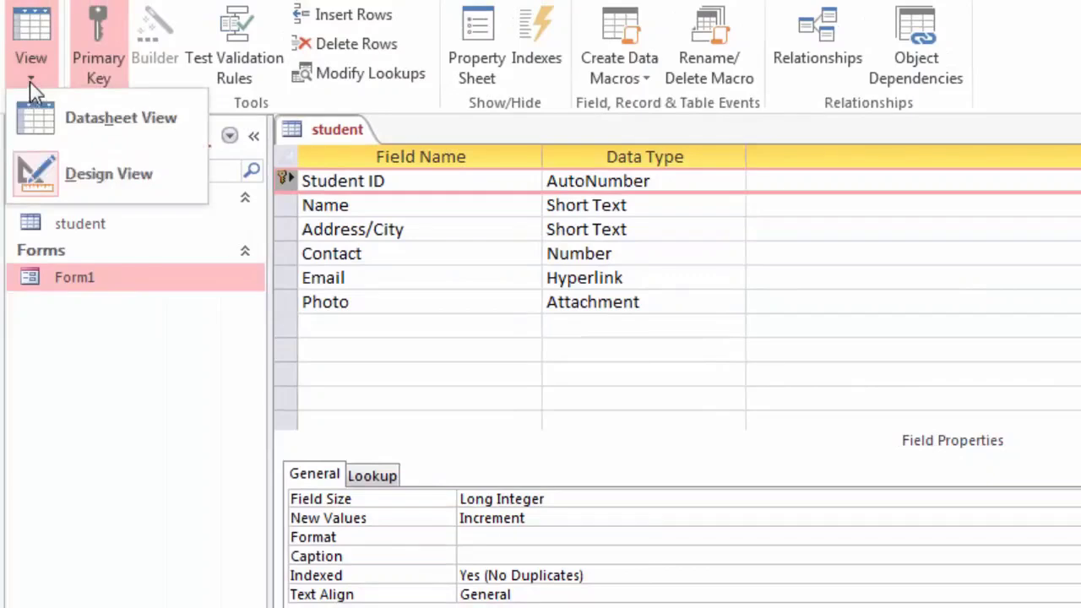
pyautogui.click(59, 115)
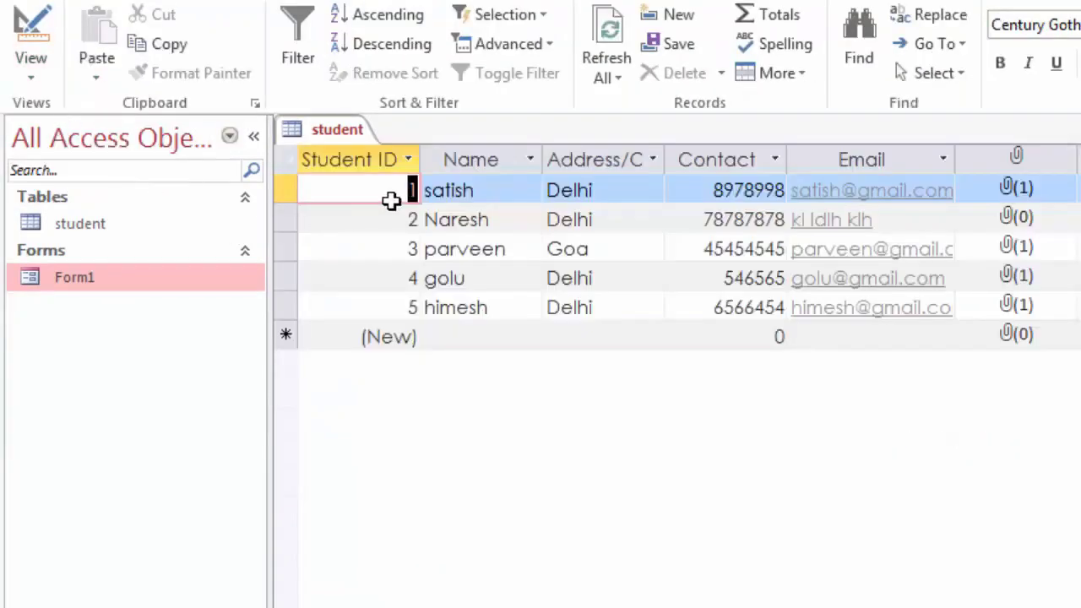